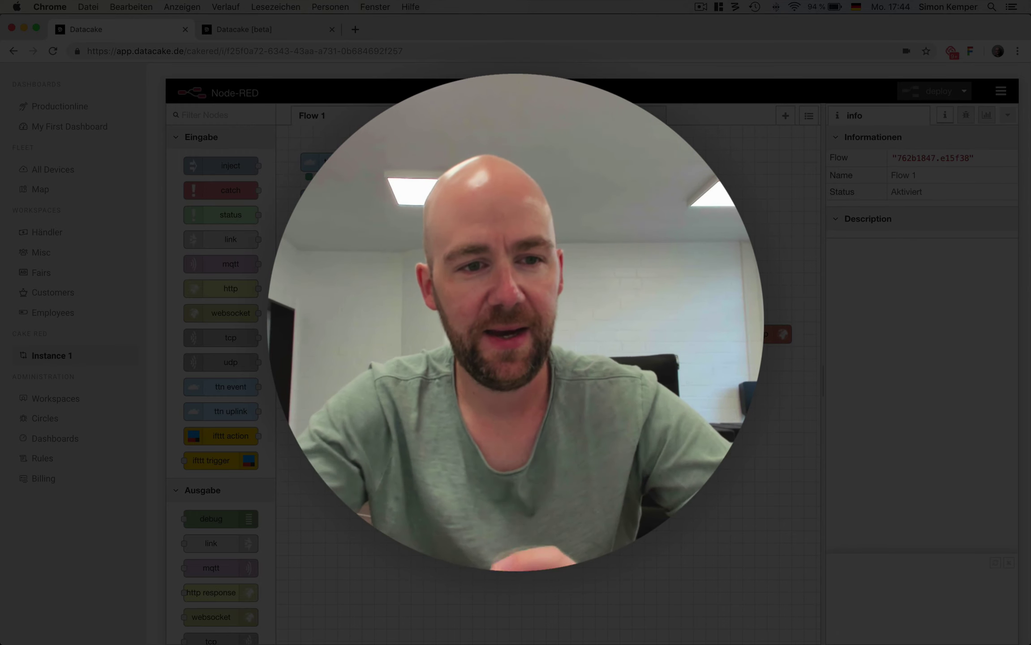
Open Cake Red administration and check Instance 1 shows Running with System Health Ok.
scroll(162, 351, "up", 2)
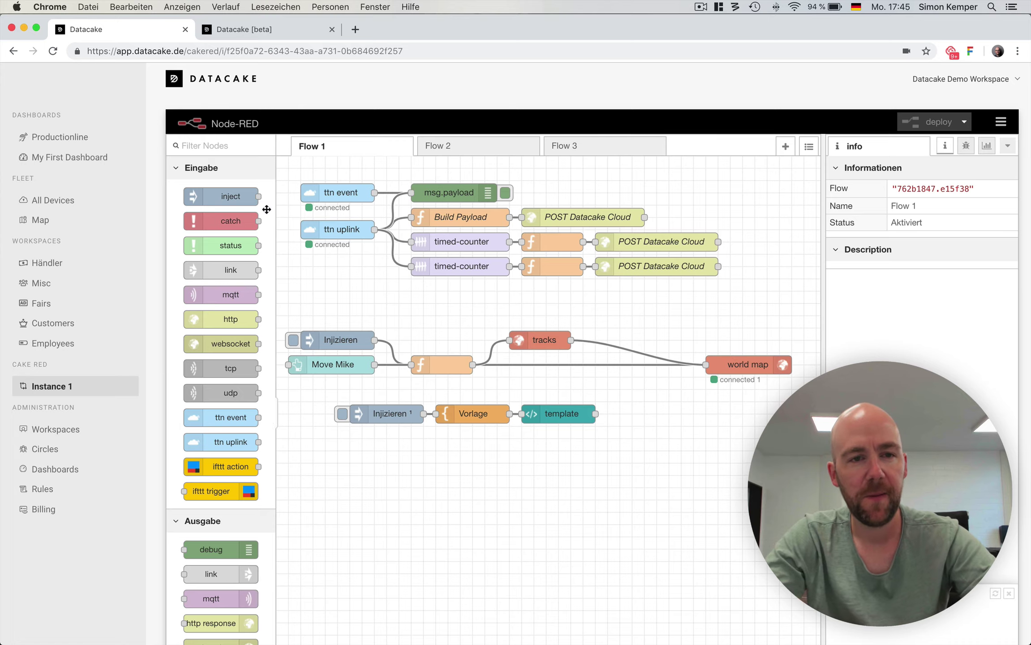
left_click(261, 29)
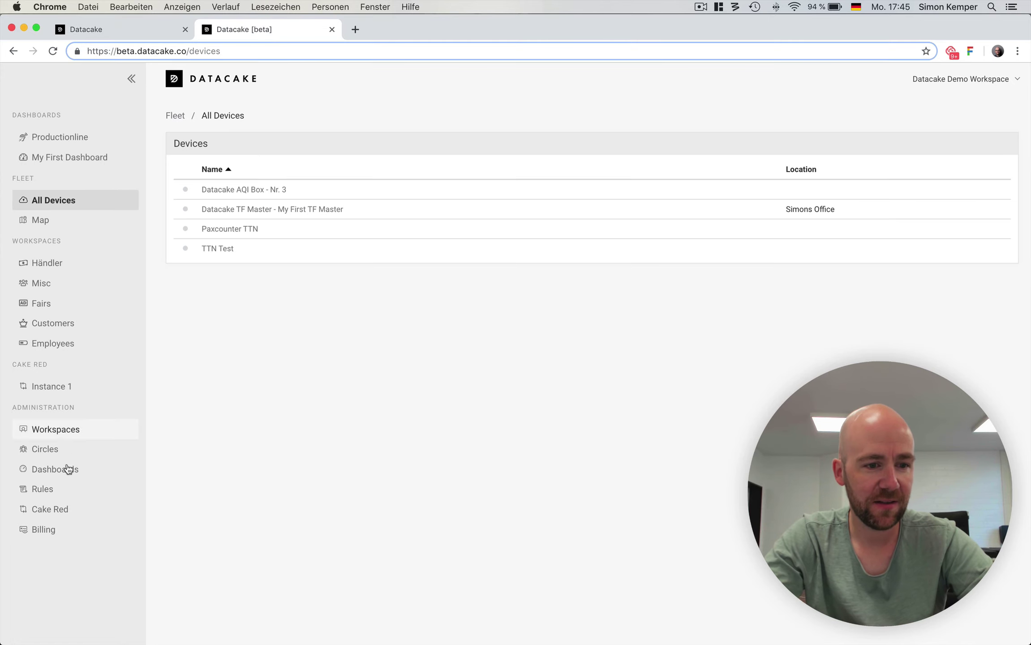
left_click(60, 508)
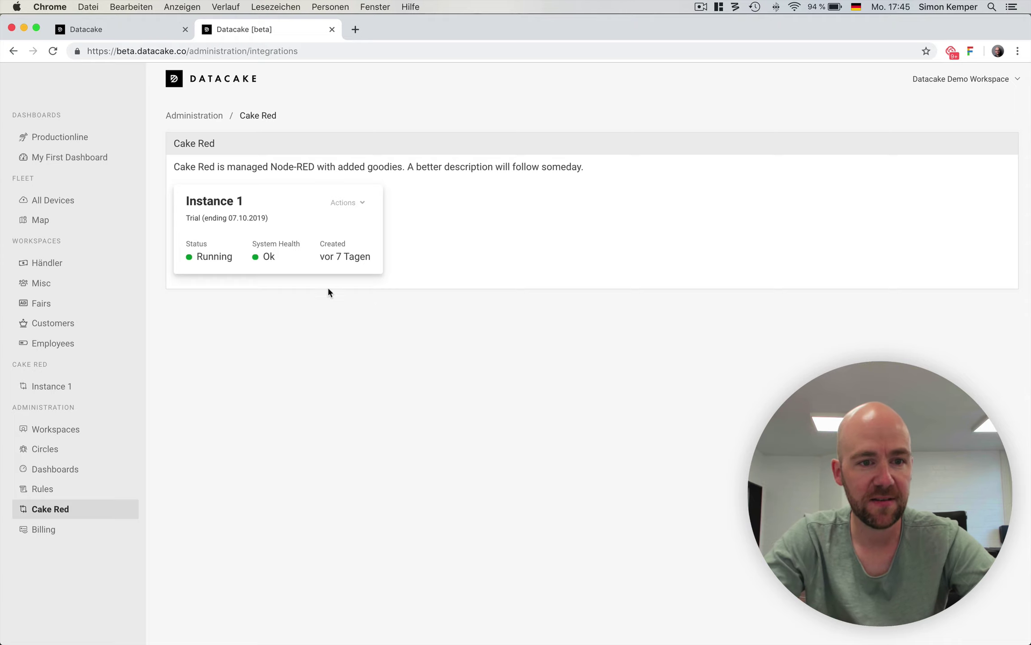
mouse_move(274, 255)
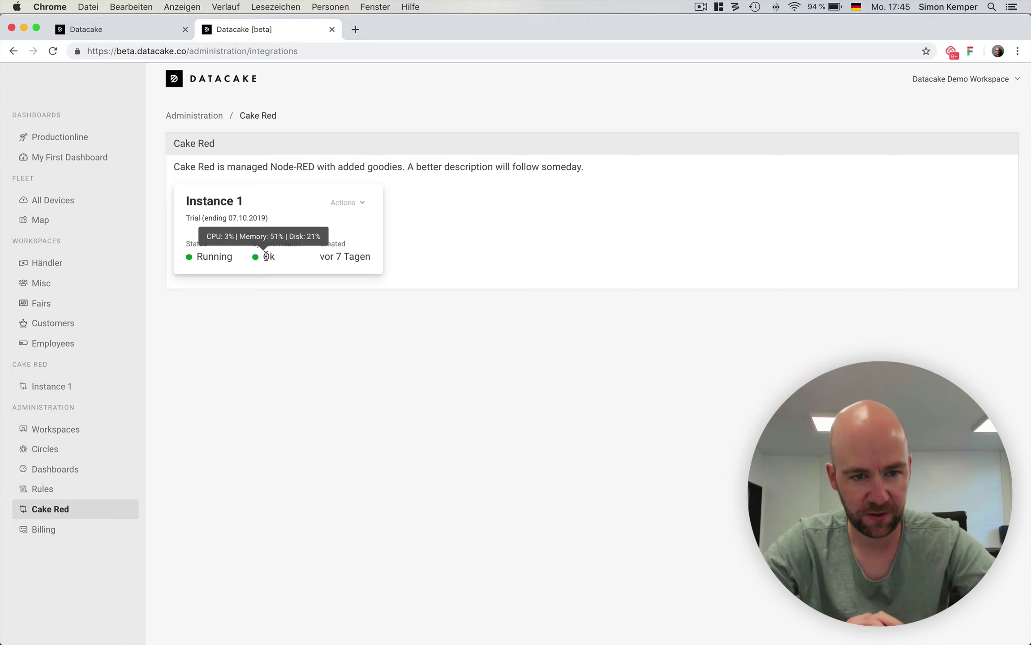
mouse_move(341, 250)
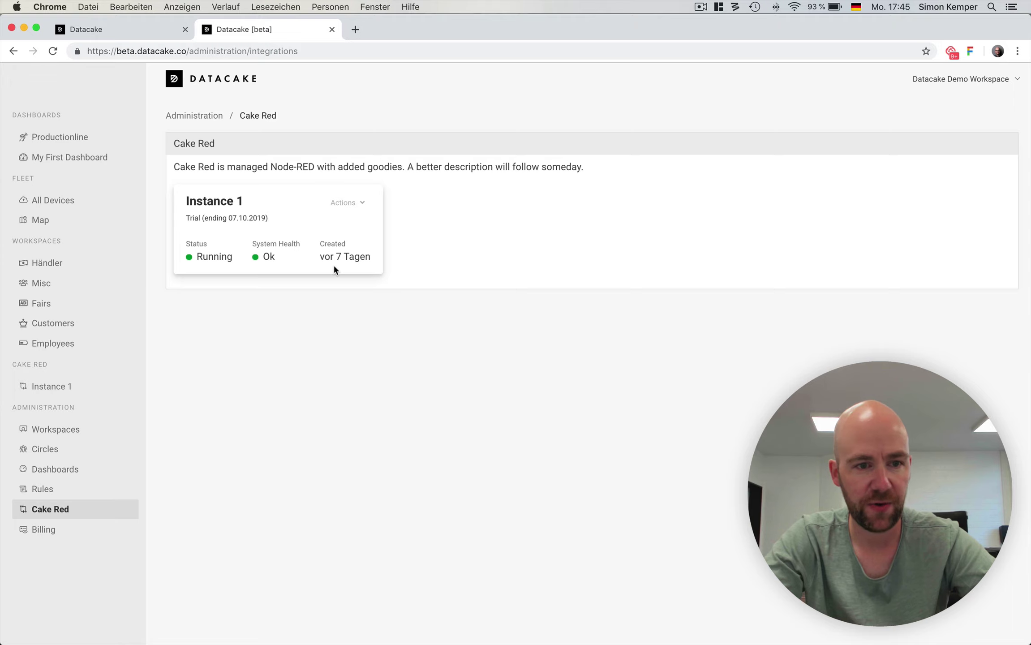
mouse_move(235, 221)
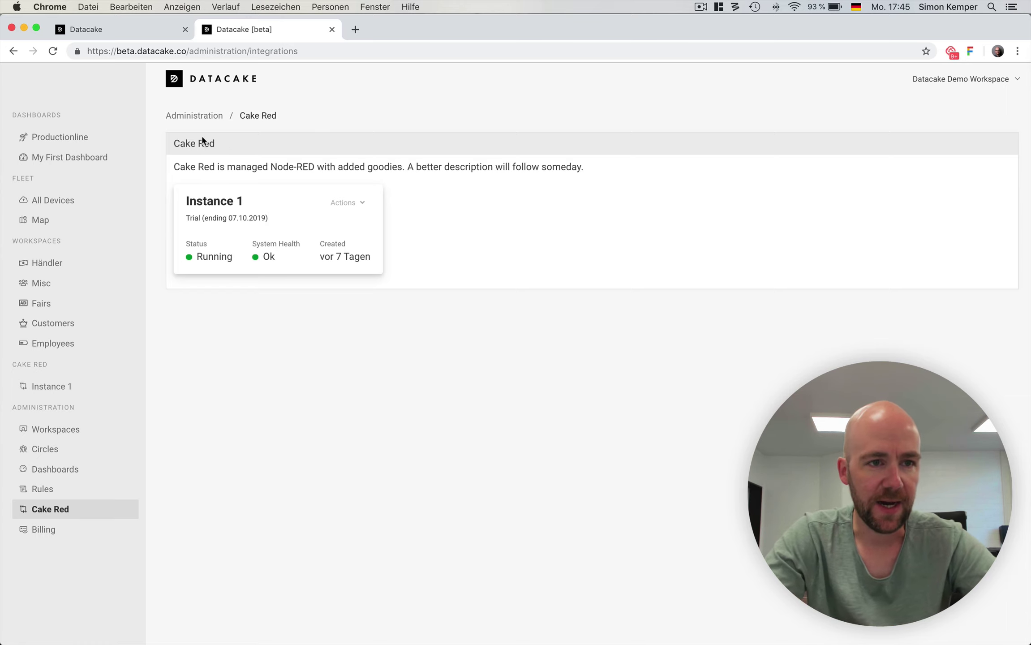
Switch the Node-RED editor to Flow 3 and select its Particle SSE gps node.
left_click(130, 28)
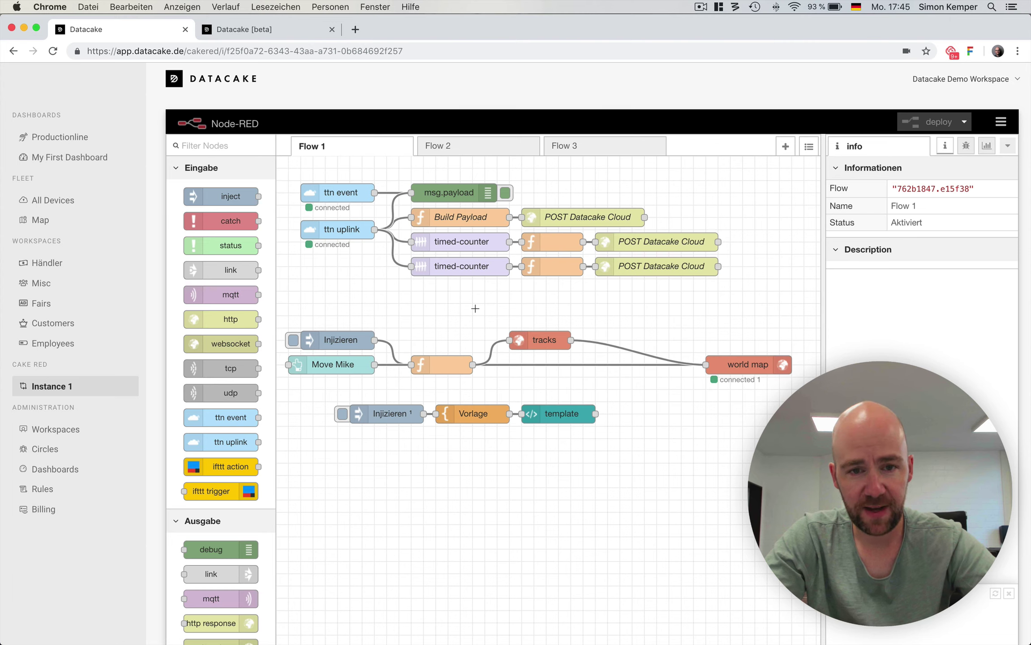
left_click(585, 145)
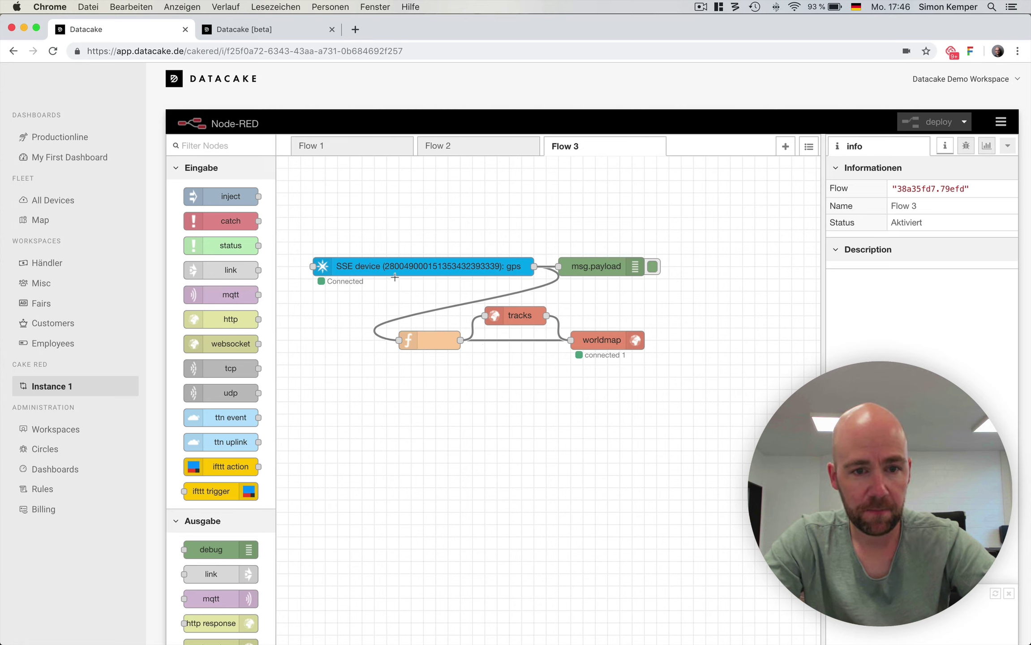
left_click(407, 267)
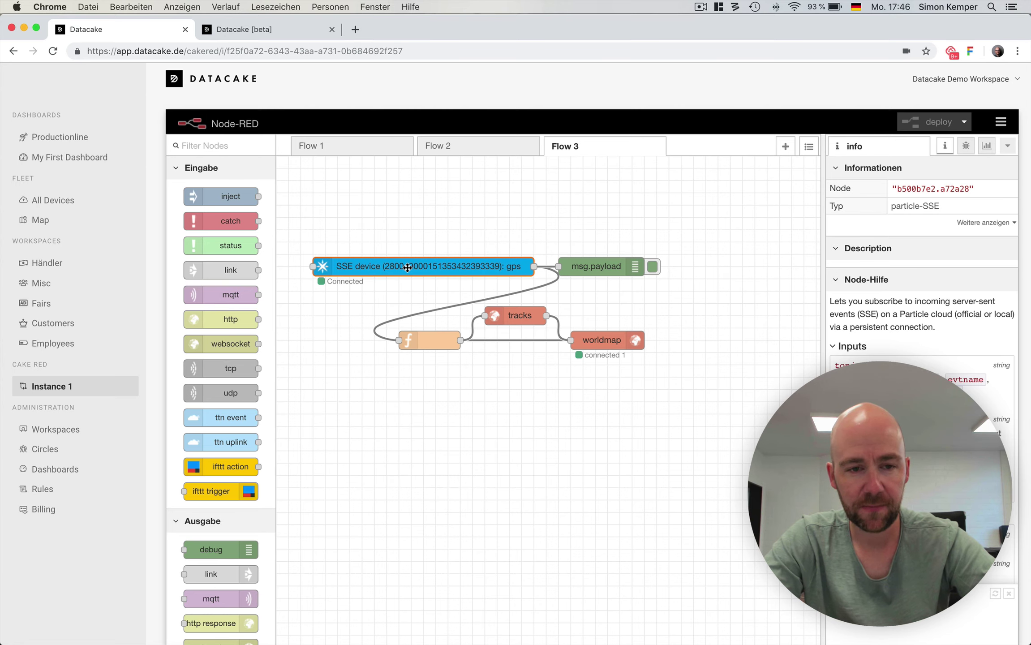
left_click(1001, 122)
mouse_move(928, 263)
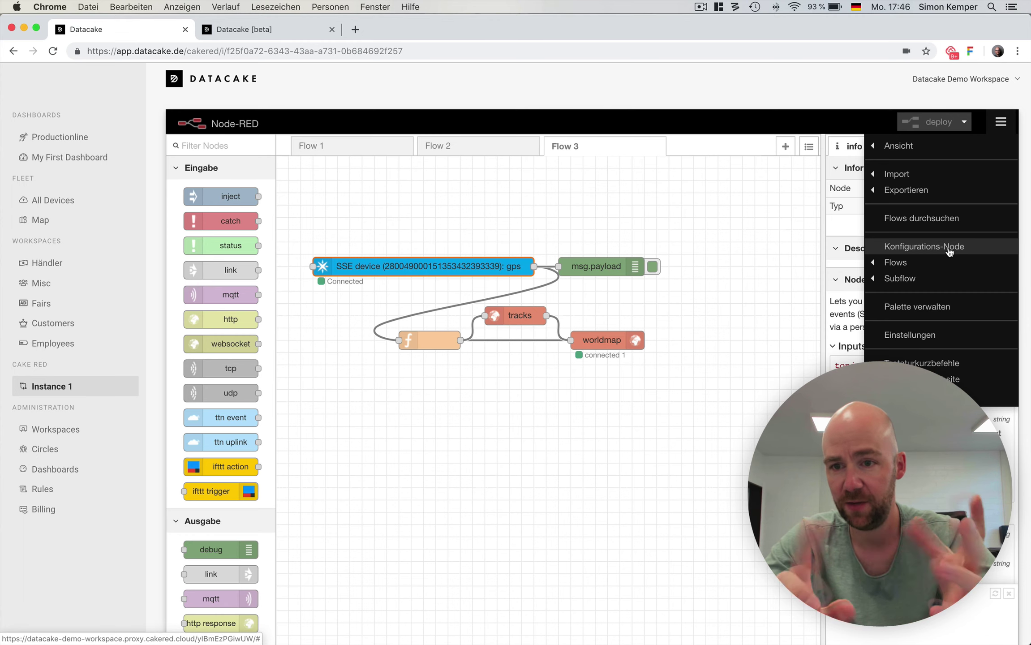
Filter the installed nodes by 'part' and 'map' to confirm both packages, then close settings.
left_click(926, 307)
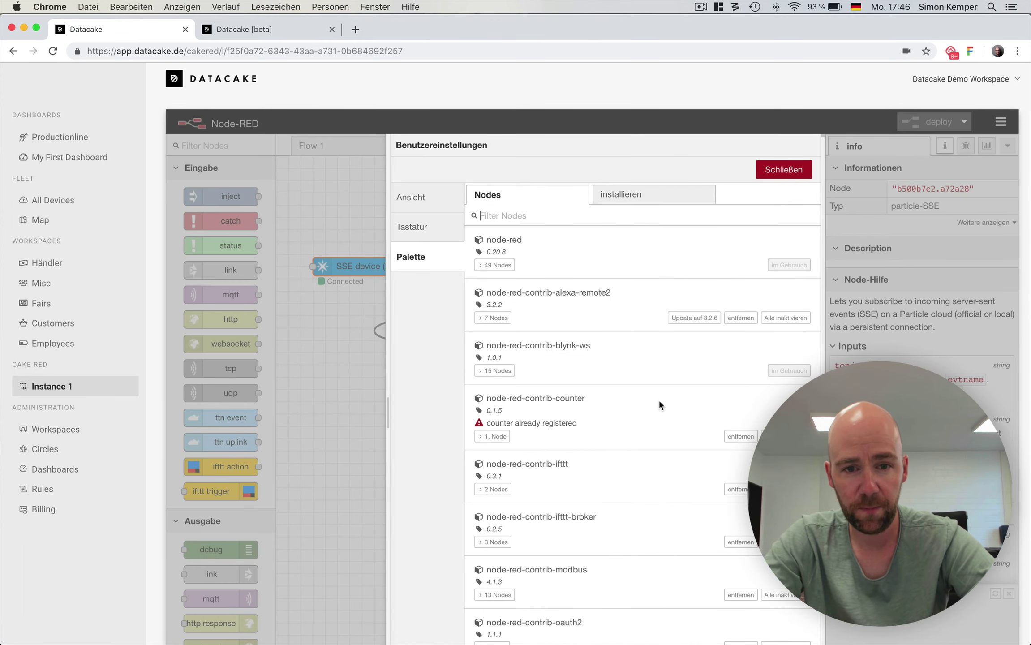
type("part")
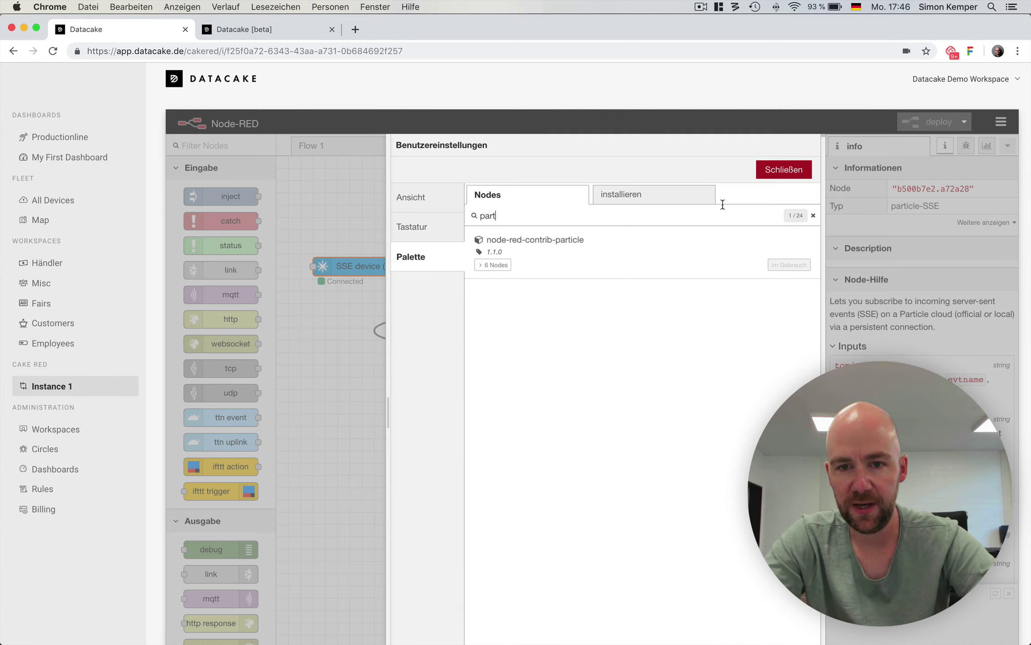
double_click(662, 207)
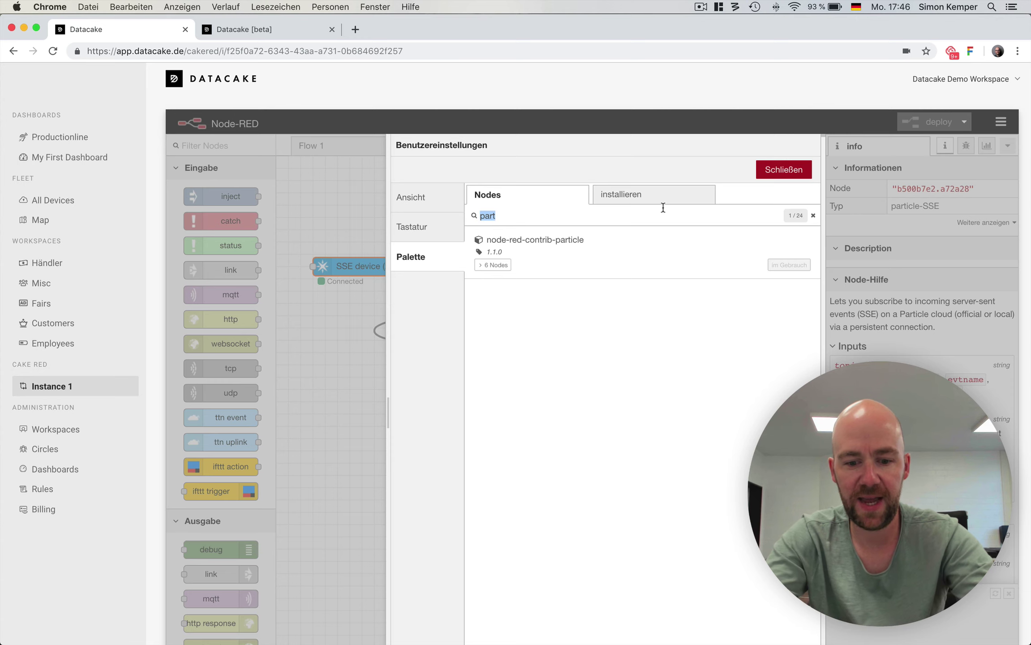
type("map")
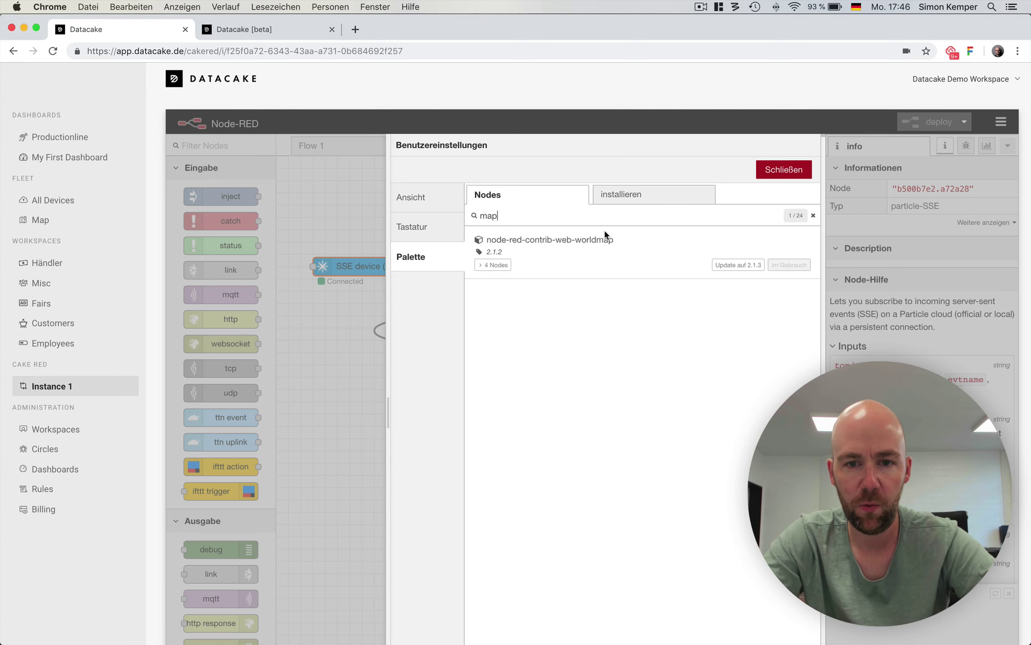
left_click(784, 170)
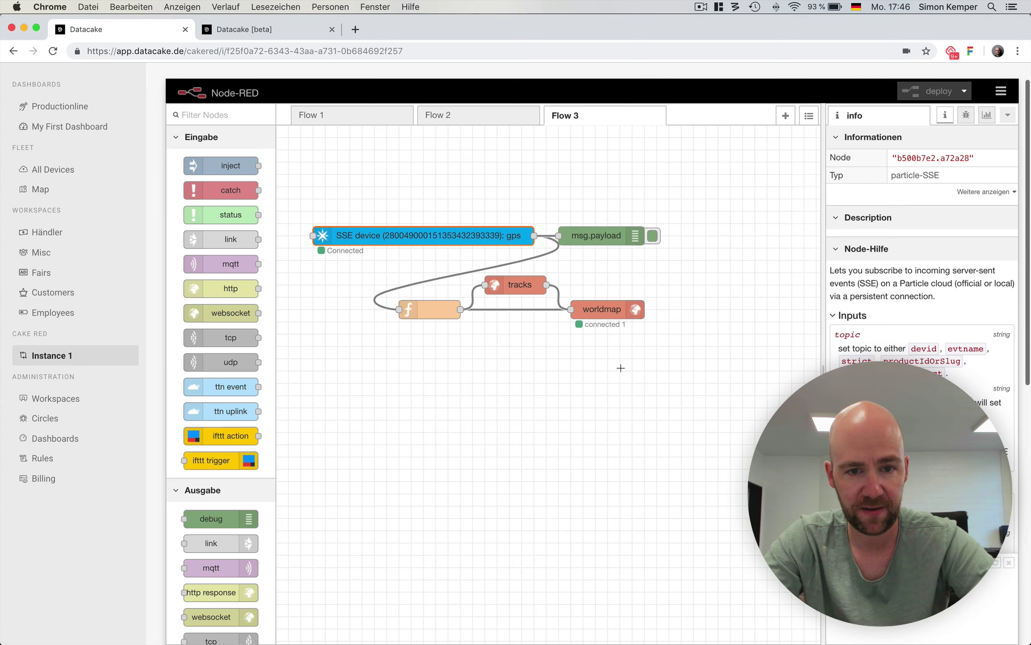
Inspect the SSE and function nodes, then open the worldmap node's map page.
double_click(444, 240)
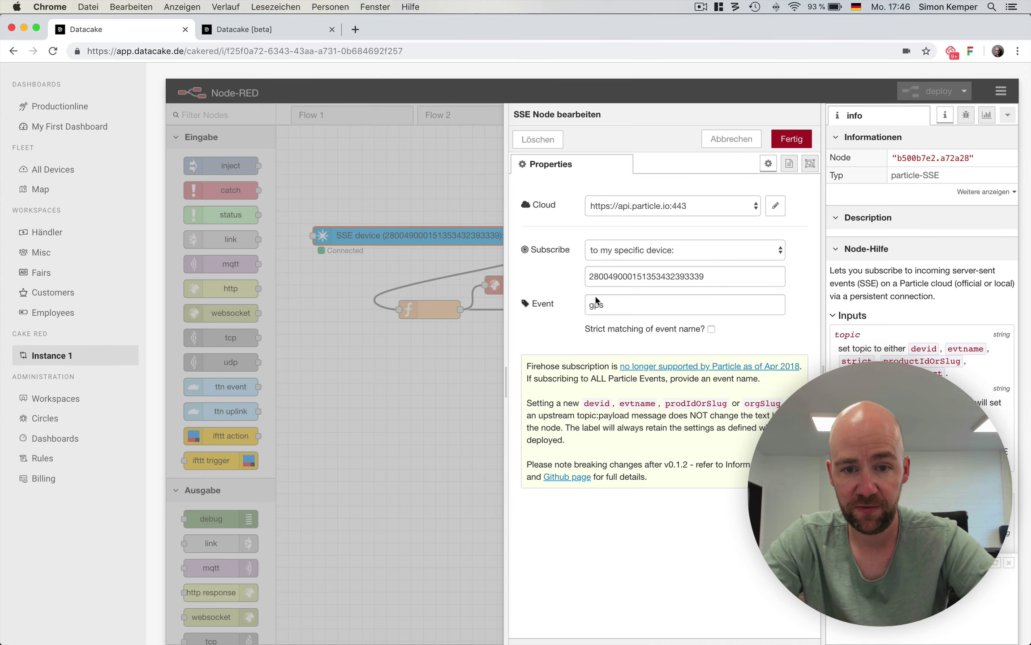
left_click(732, 140)
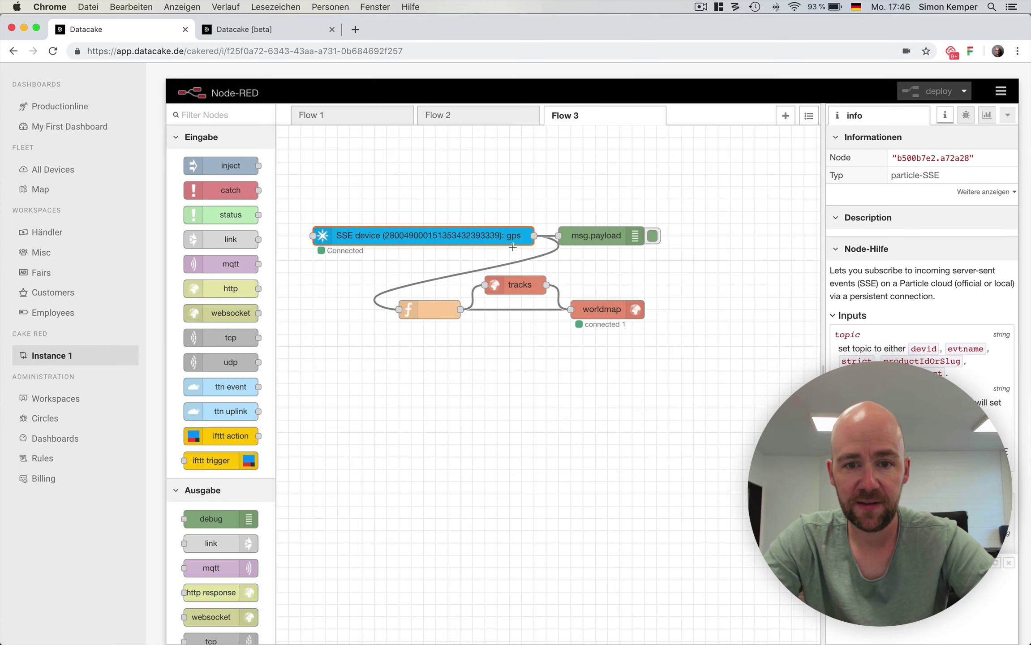
double_click(424, 309)
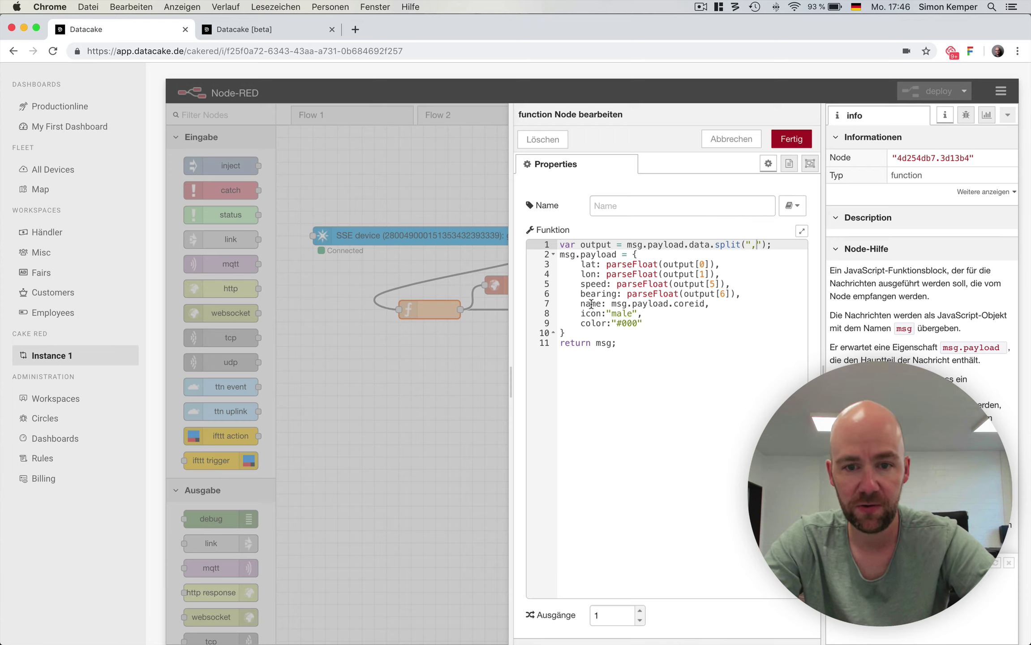
left_click(791, 139)
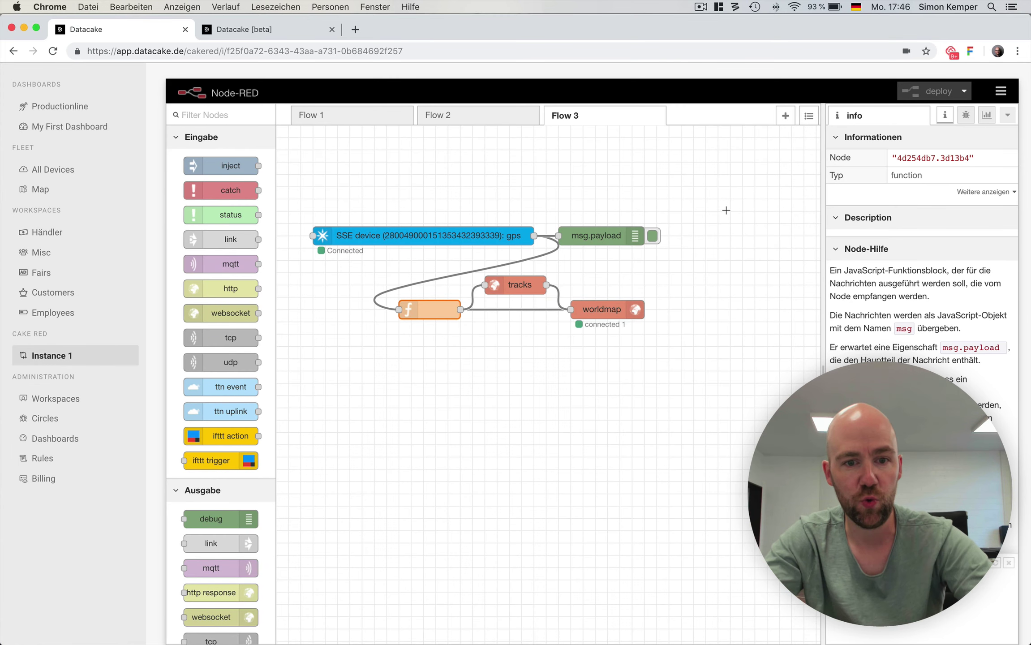
double_click(429, 309)
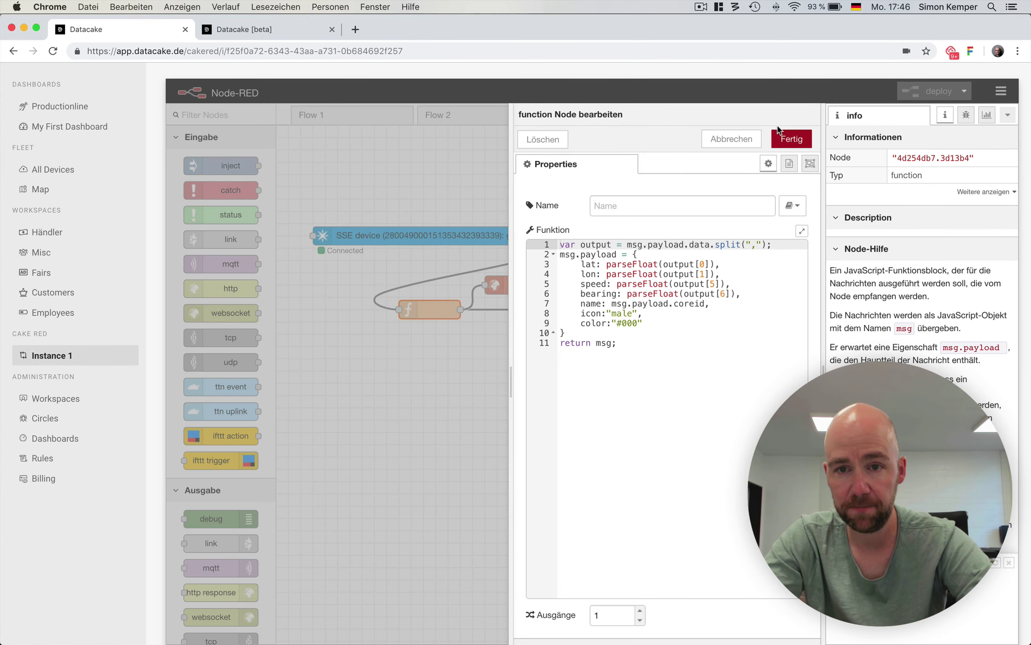
left_click(792, 139)
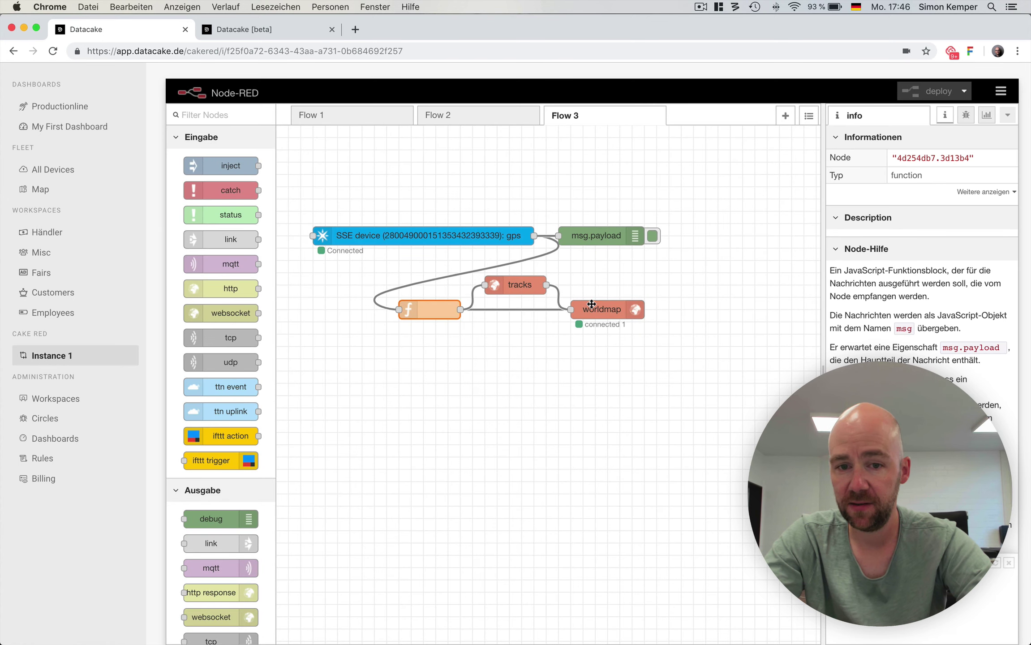
left_click(590, 304)
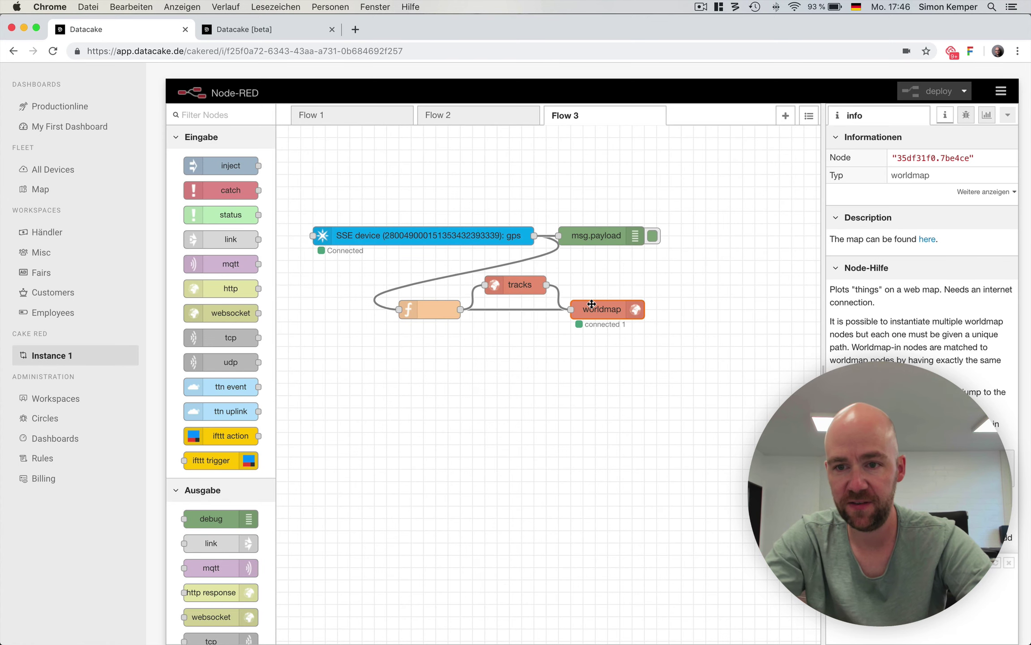
left_click(927, 239)
left_click(293, 32)
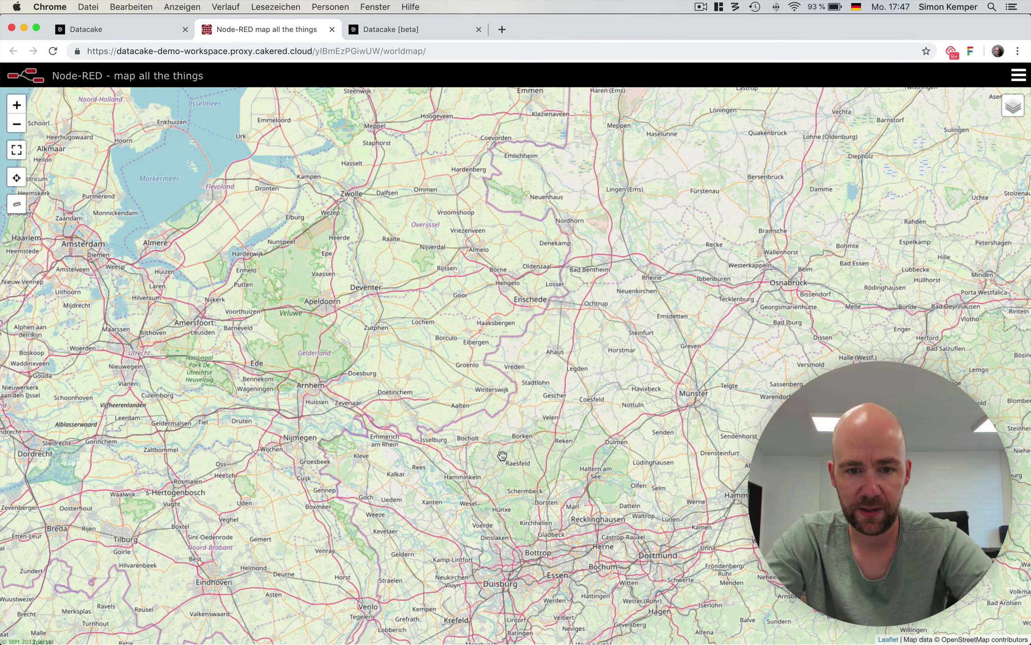
scroll(513, 378, "up", 2)
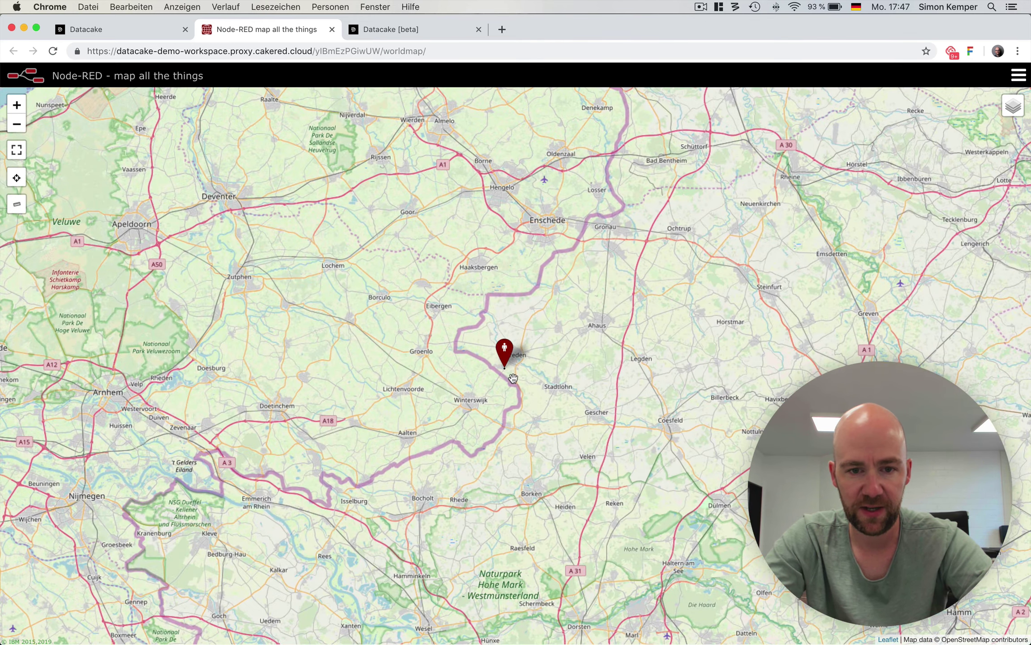
scroll(506, 372, "up", 2)
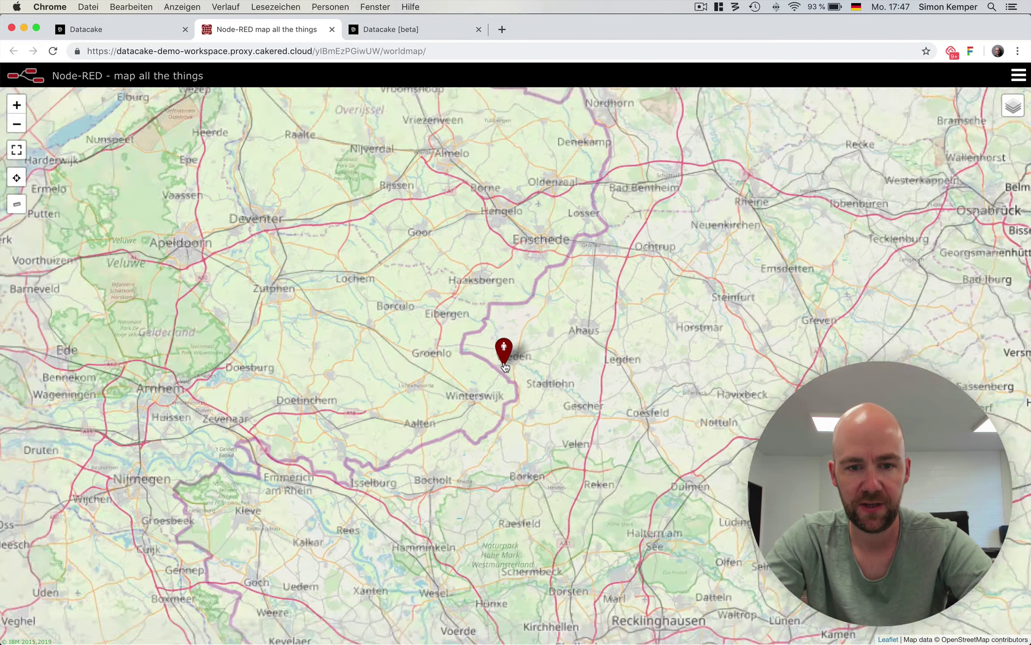
scroll(505, 366, "up", 6)
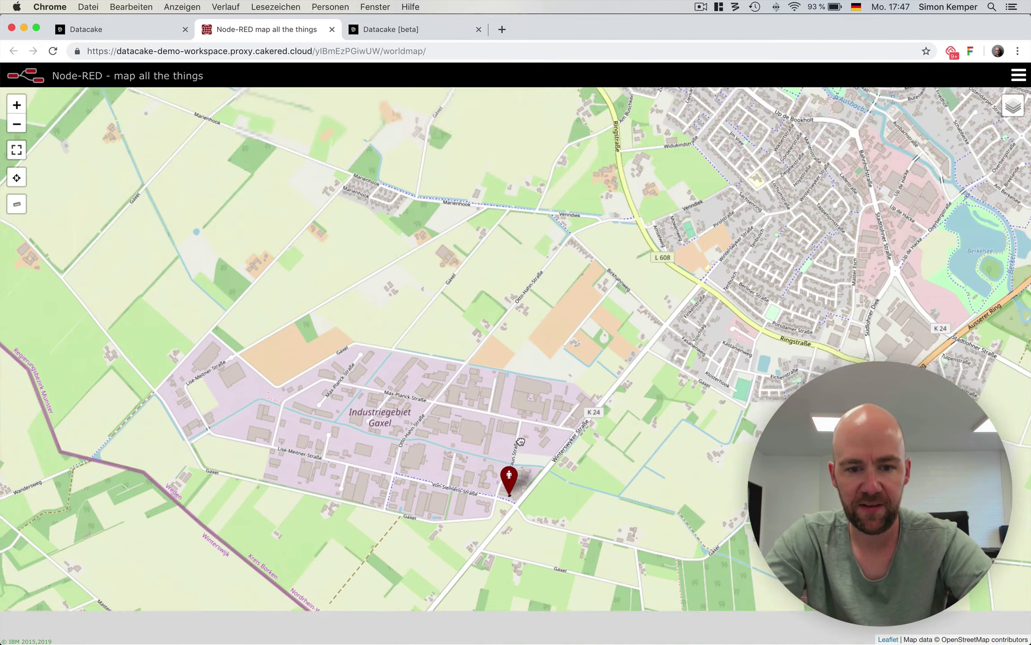
scroll(527, 345, "up", 6)
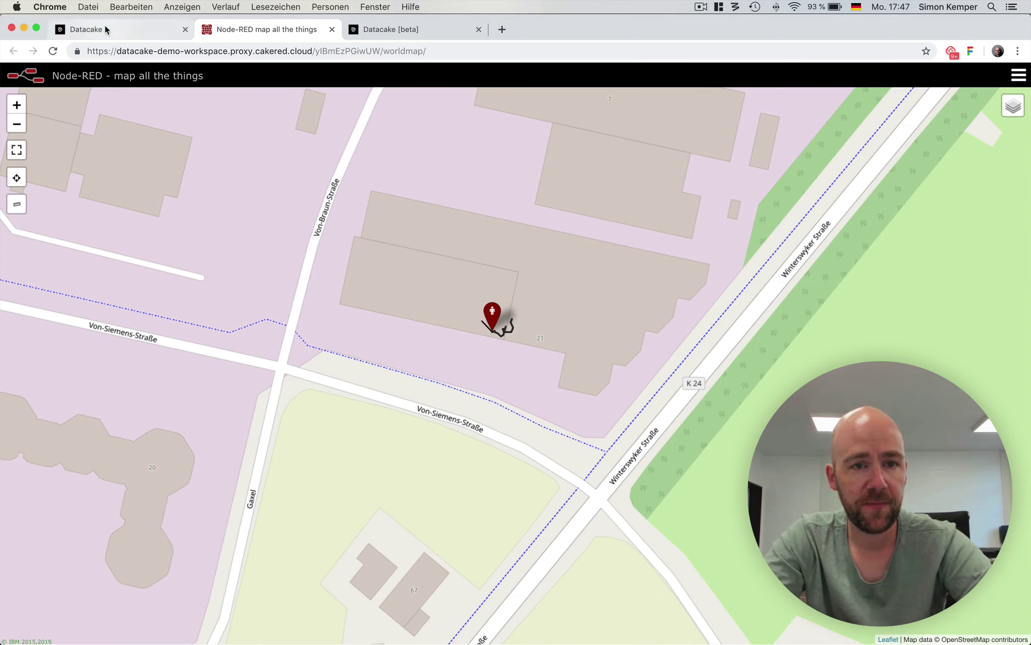
Reopen Cake Red Instance 1's editor from Datacake and select Flow 3's worldmap node.
left_click(141, 40)
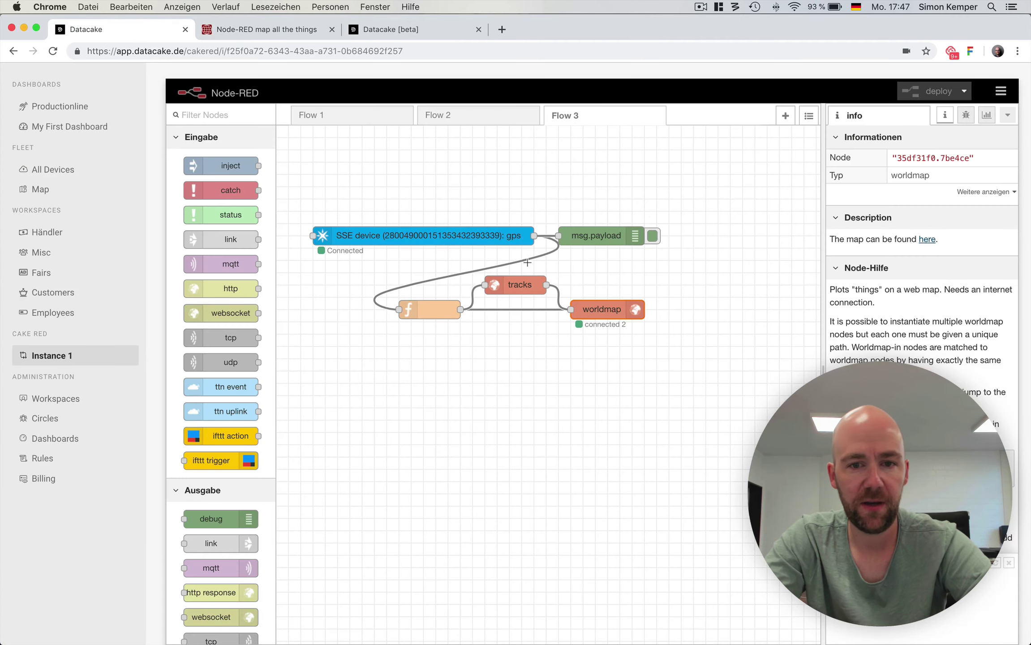
left_click(438, 33)
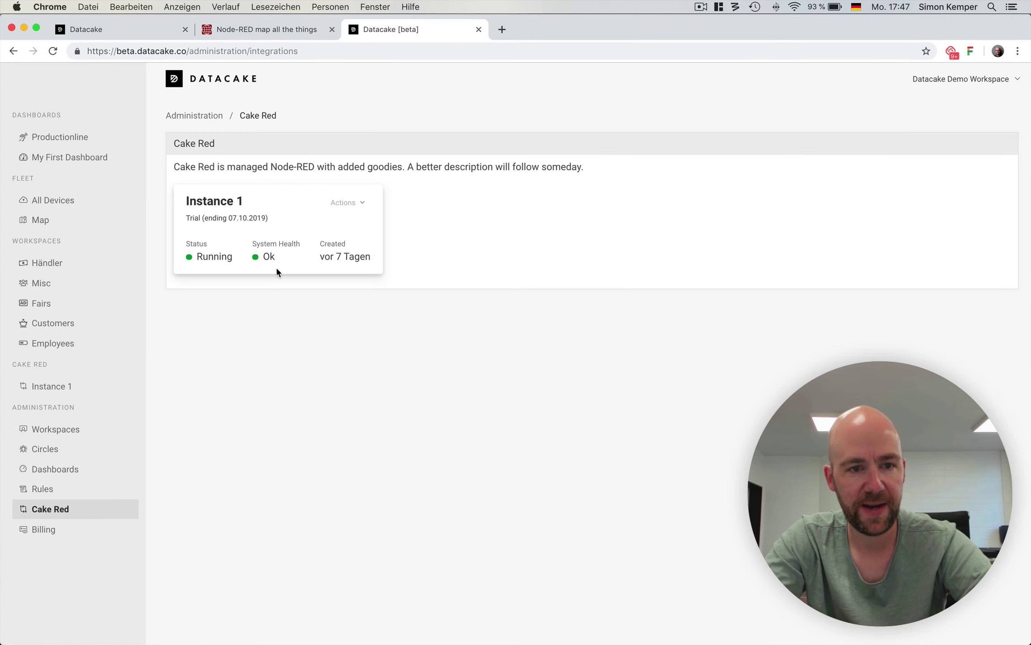
left_click(347, 202)
left_click(258, 208)
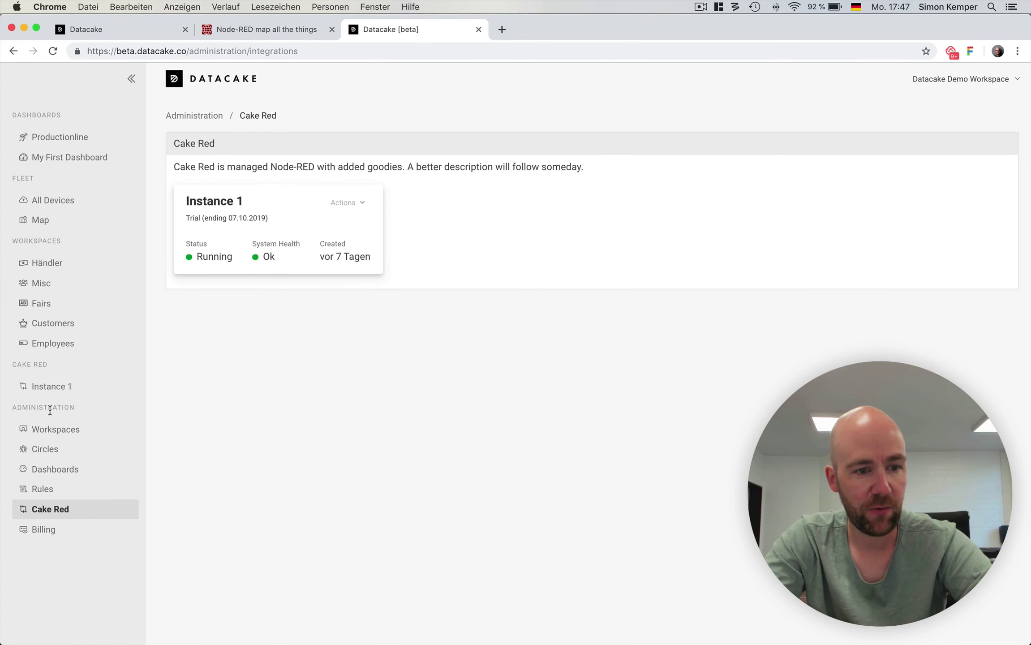
left_click(52, 388)
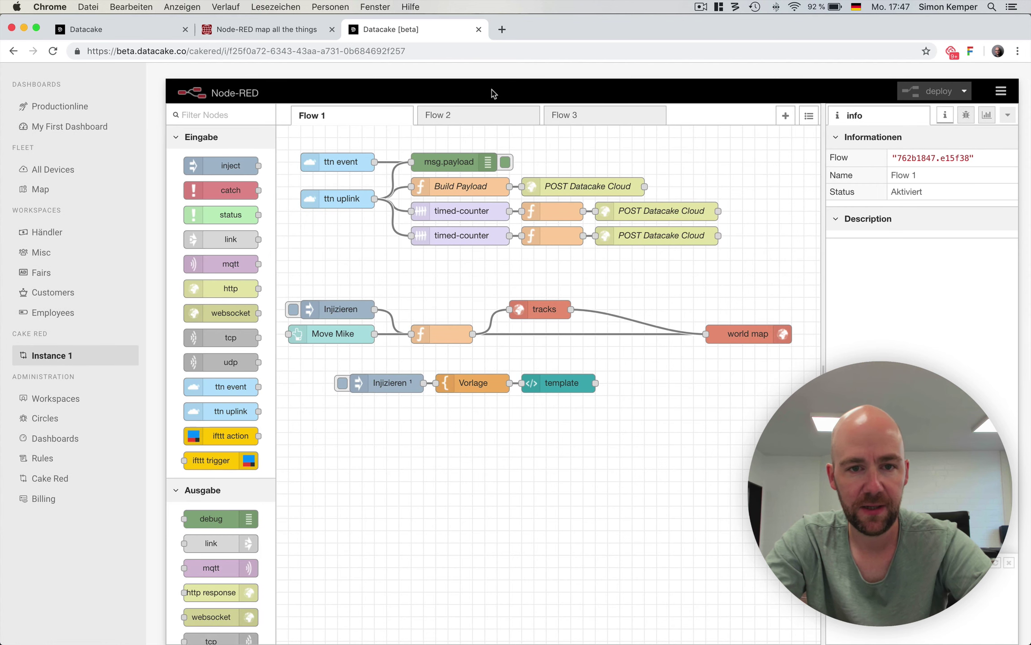
left_click(591, 115)
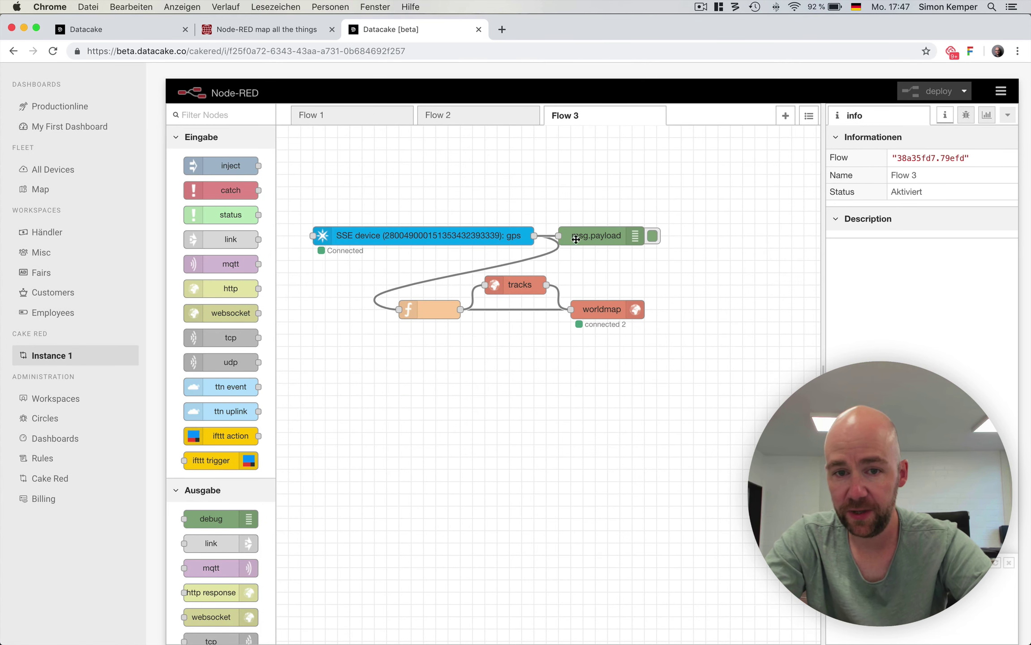
left_click(613, 312)
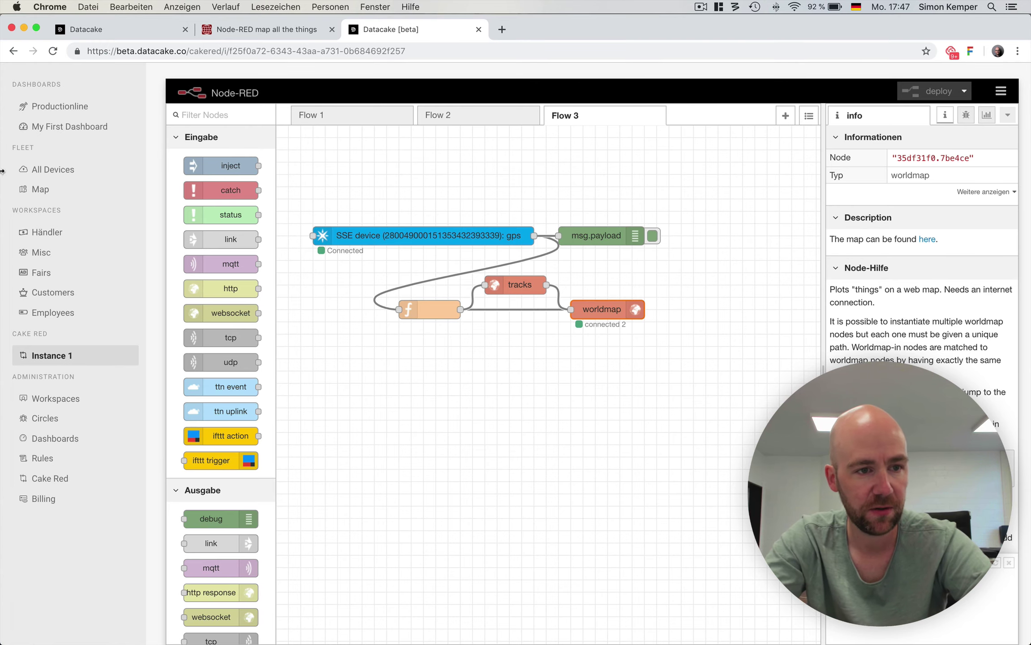
View the Paxcounter TTN dashboard, toggle edit mode on and off, then go to Workspaces.
left_click(43, 174)
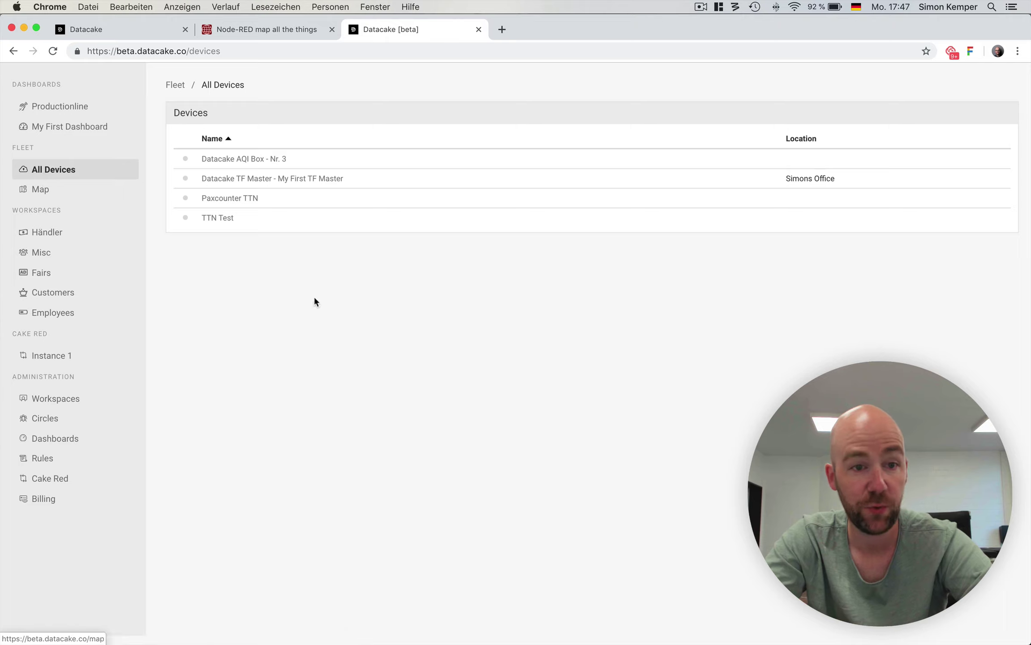
left_click(233, 197)
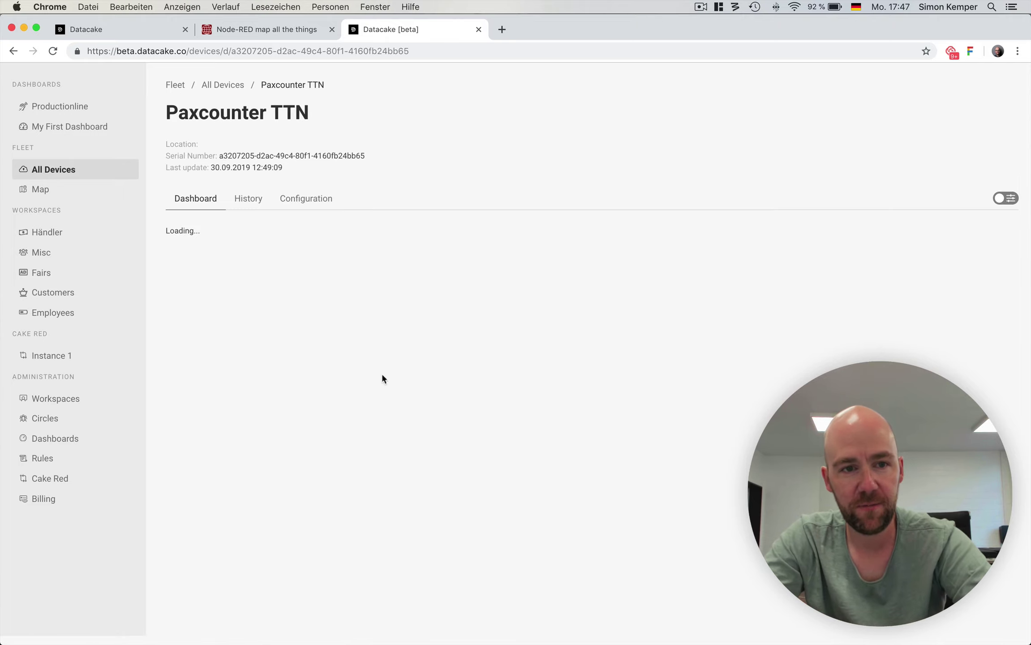
scroll(350, 423, "down", 1)
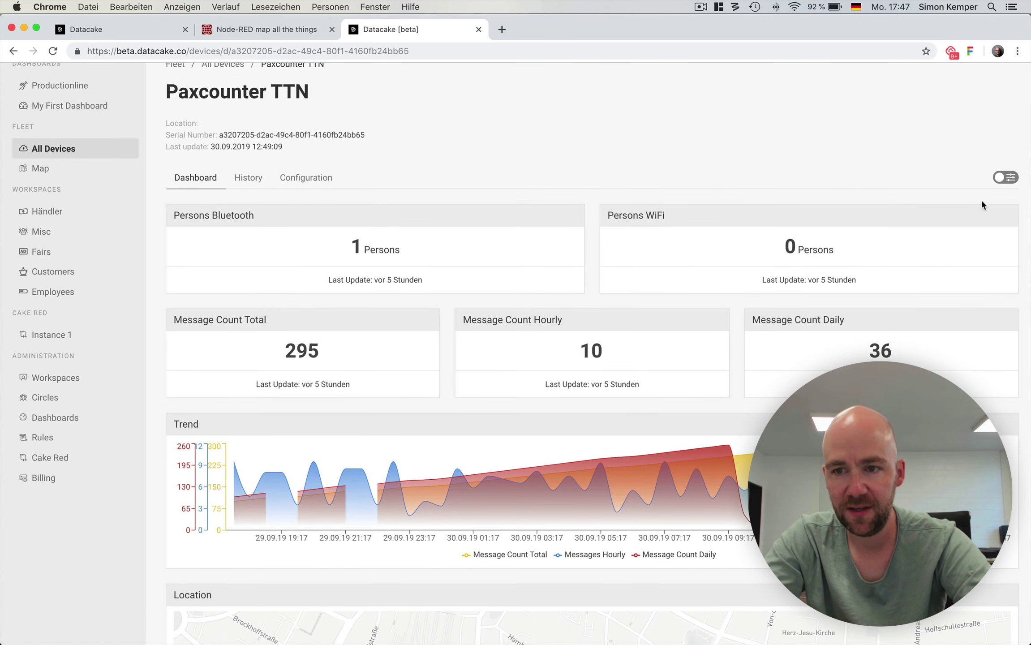
left_click(1006, 177)
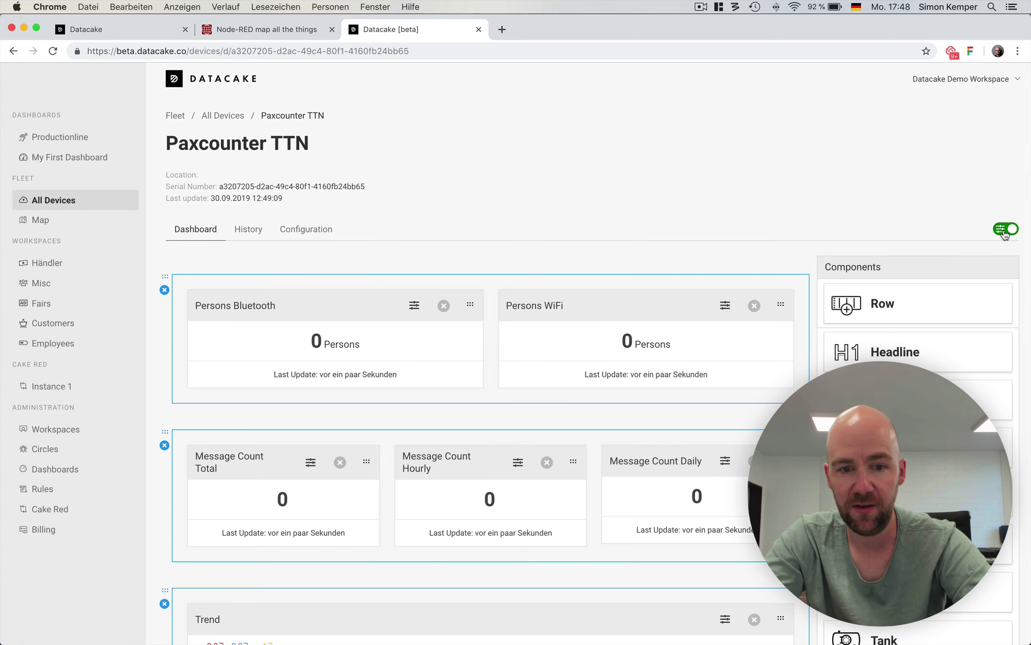
left_click(1004, 231)
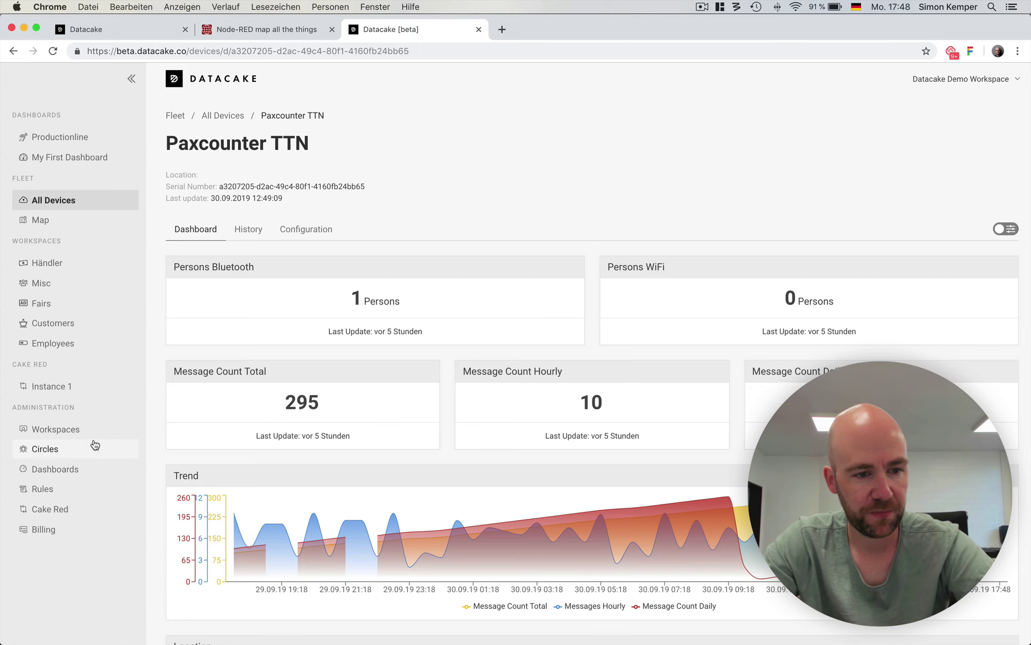
left_click(65, 432)
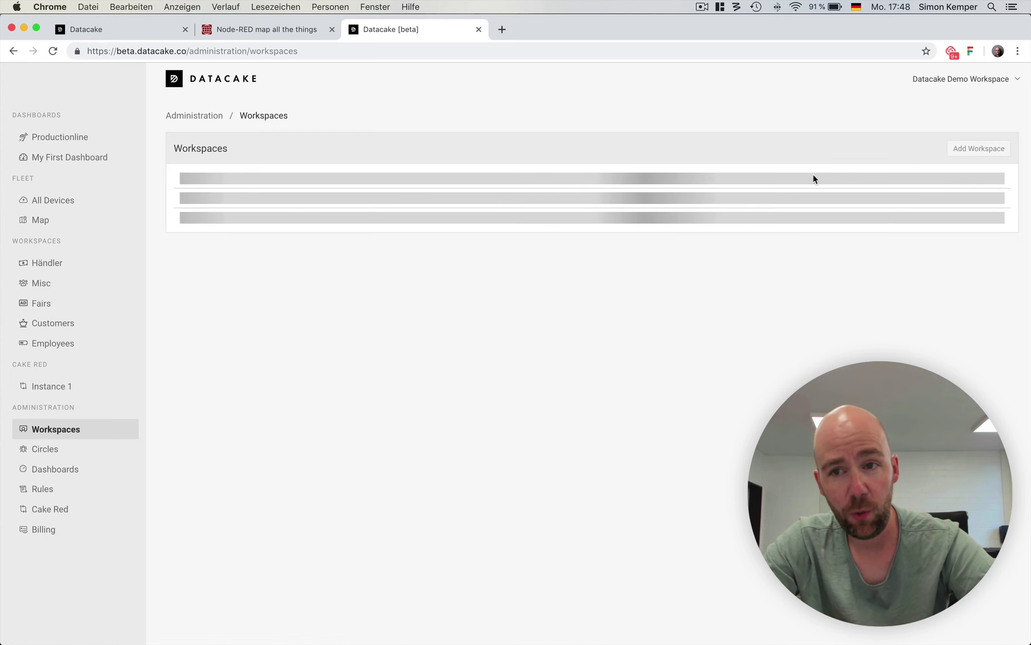
Open and close the workspace switcher and scroll through the loaded workspace list.
left_click(957, 87)
left_click(694, 121)
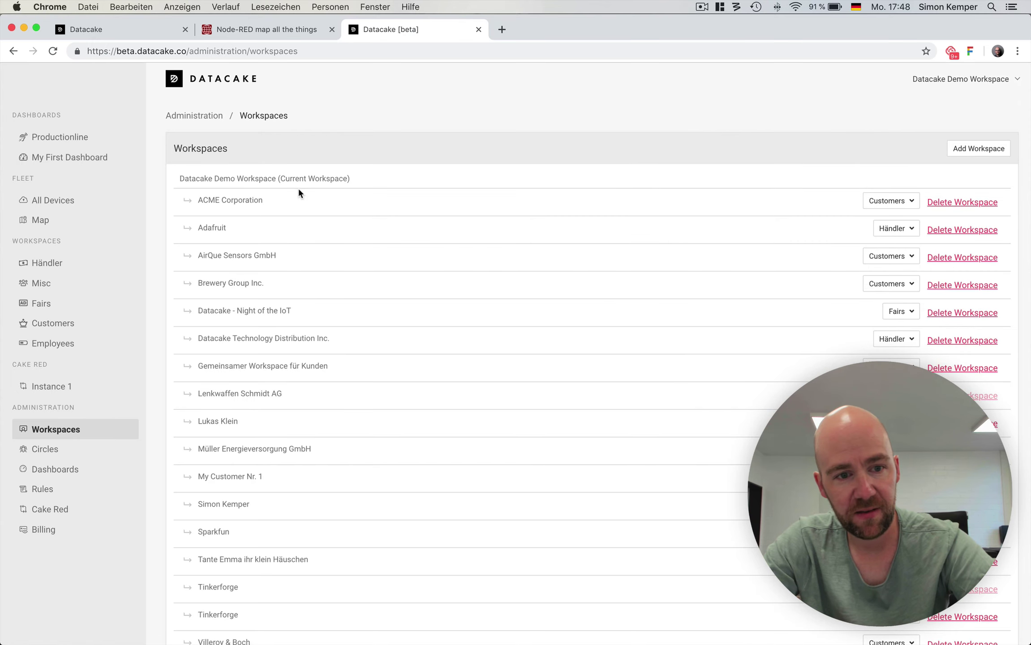
scroll(370, 478, "down", 3)
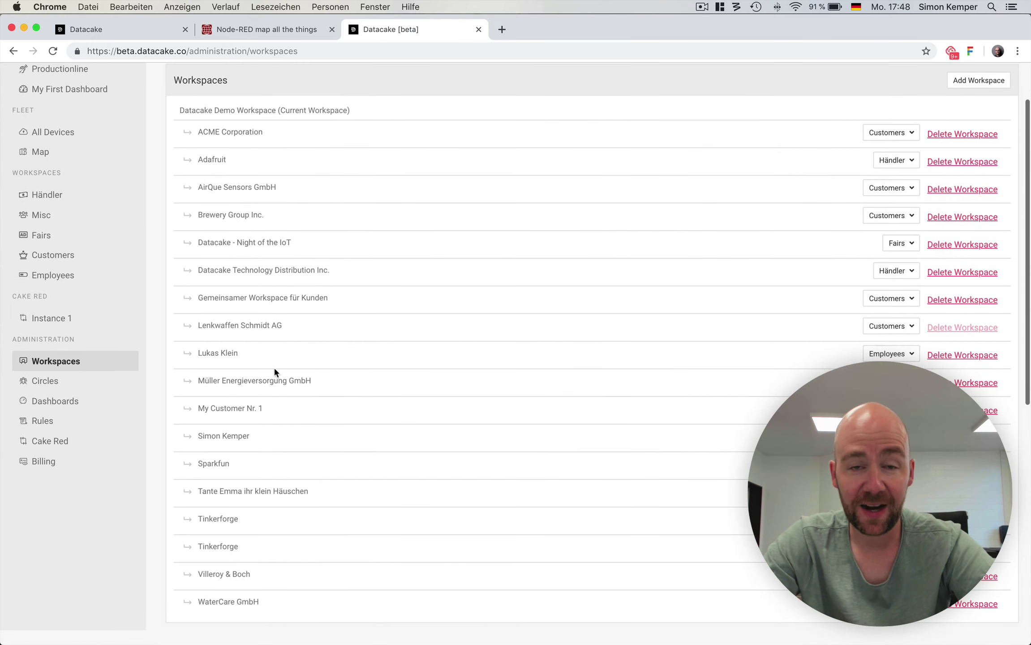
scroll(273, 367, "up", 2)
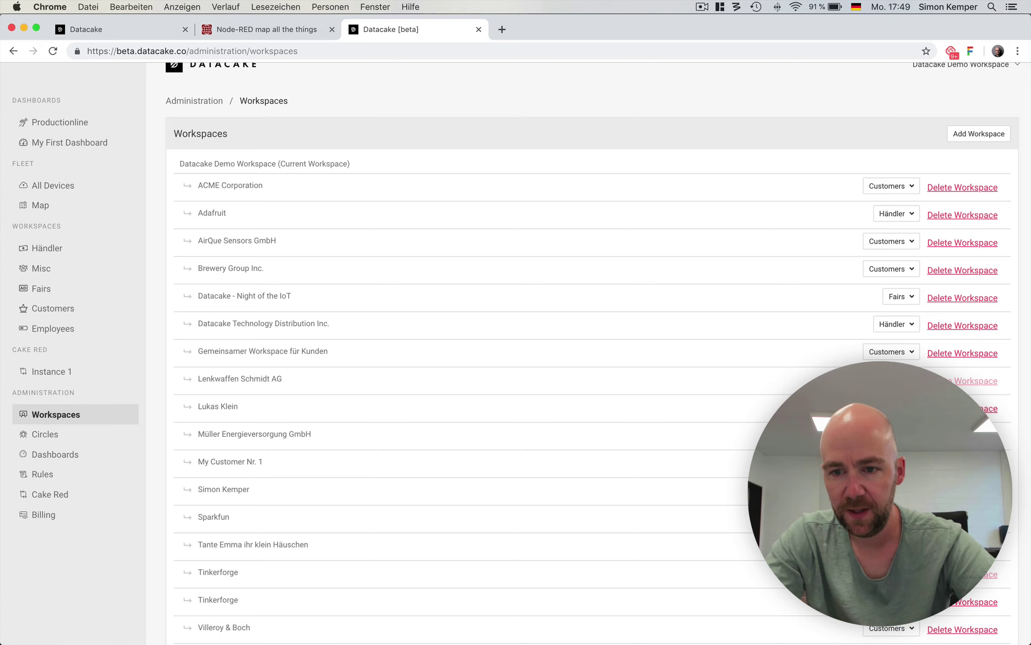
Open the Datacake Demo Workspace and review its Devices and Persons tabs.
left_click(239, 163)
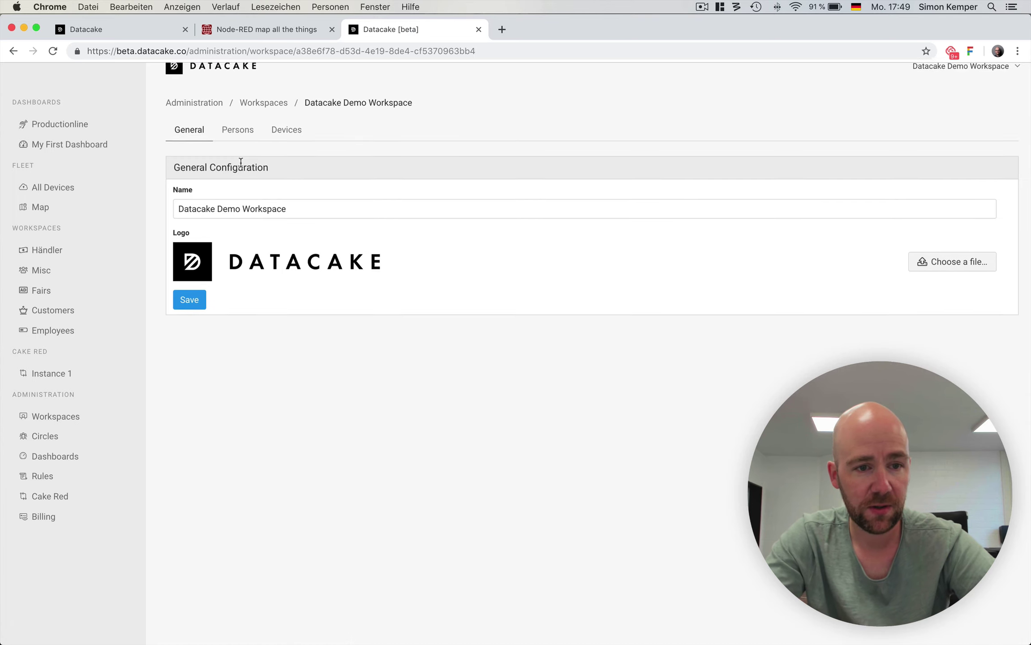
scroll(240, 161, "up", 1)
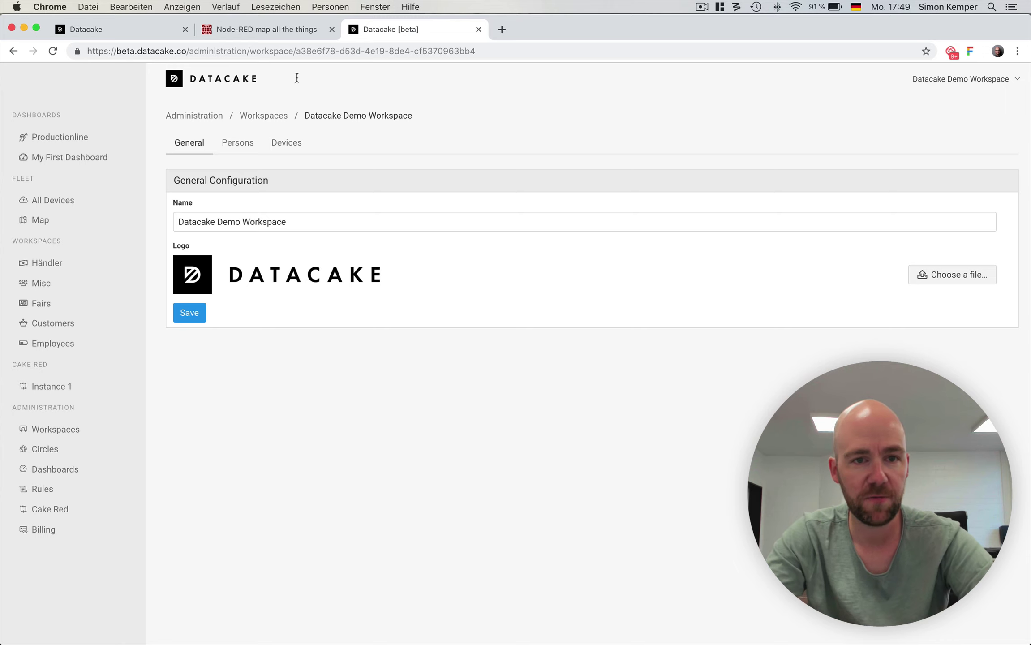
left_click(289, 152)
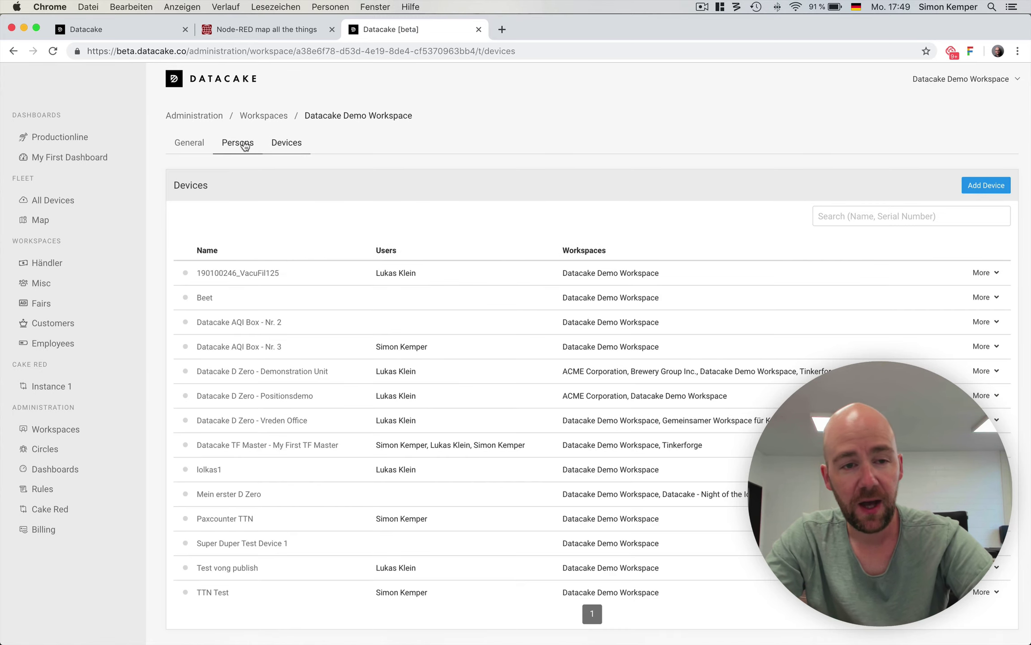
left_click(244, 143)
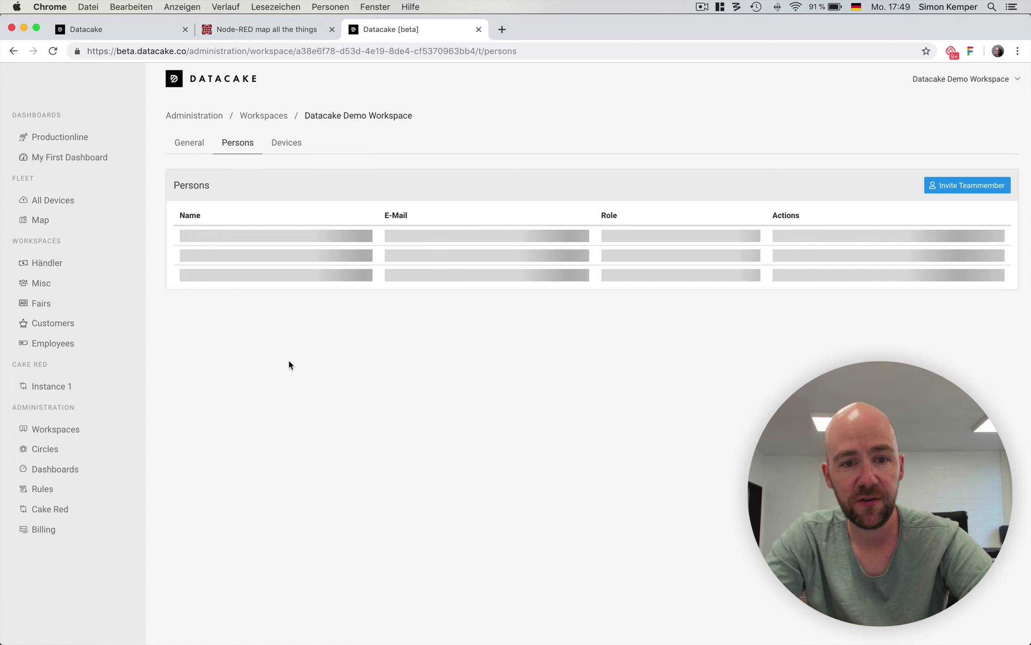
Open and dismiss Invite Teammember, then start Add Device from the Devices tab.
left_click(981, 190)
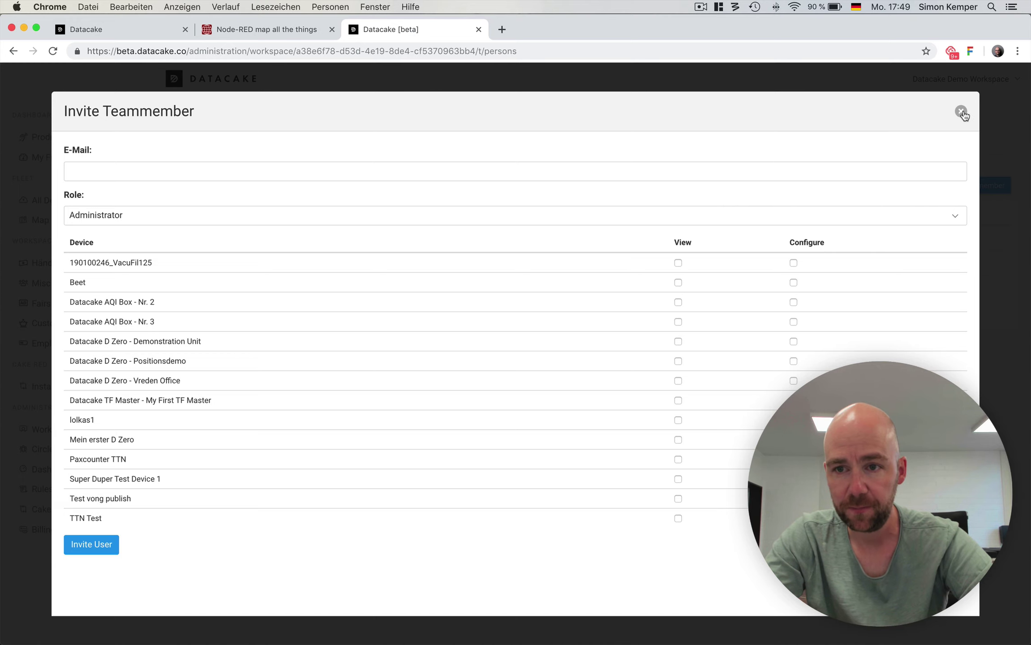
left_click(962, 112)
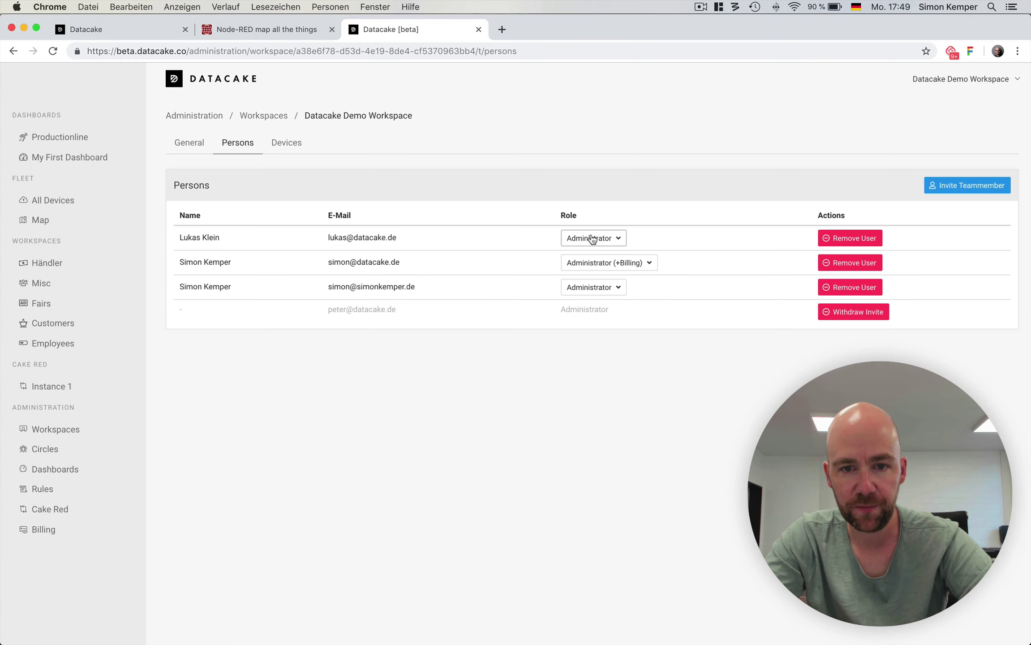
left_click(287, 142)
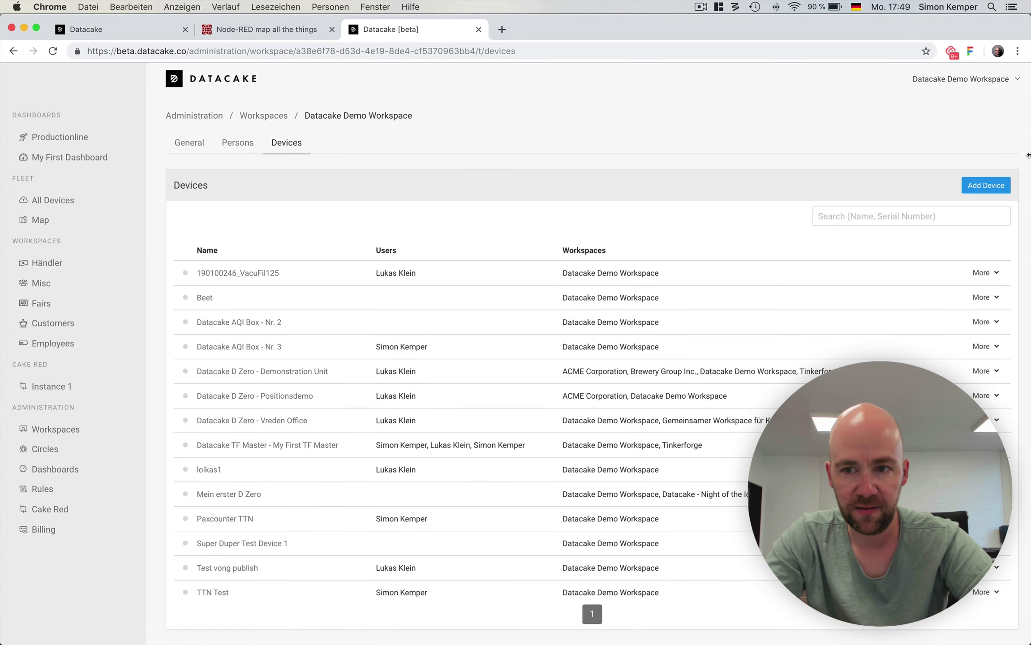
left_click(986, 185)
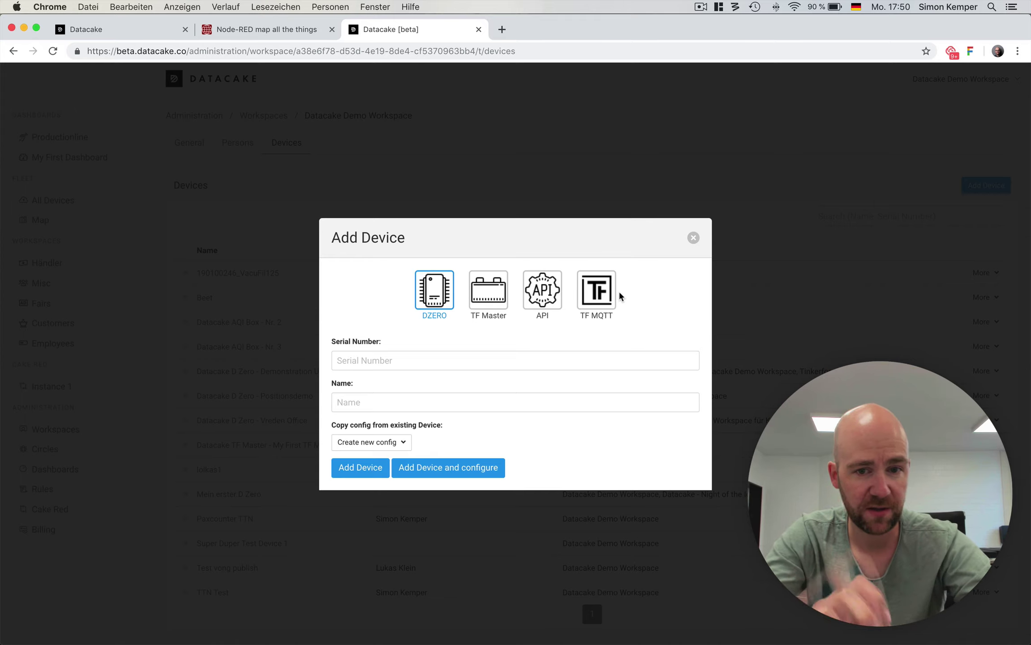
Create an API device named 'Particle Asset Tracker - API' and open its configuration.
left_click(552, 310)
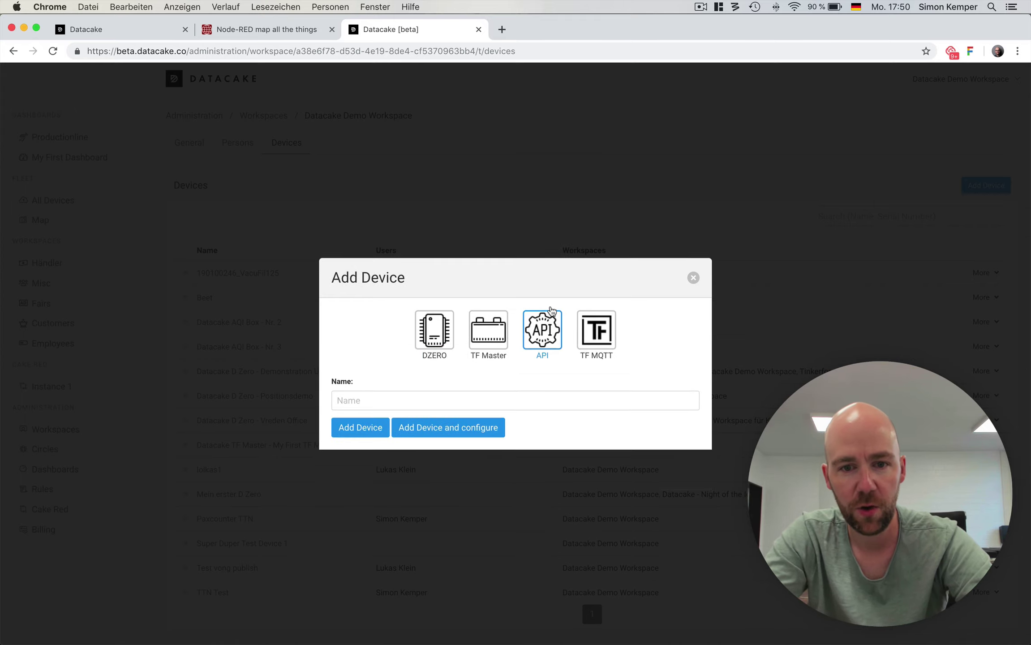
left_click(379, 398)
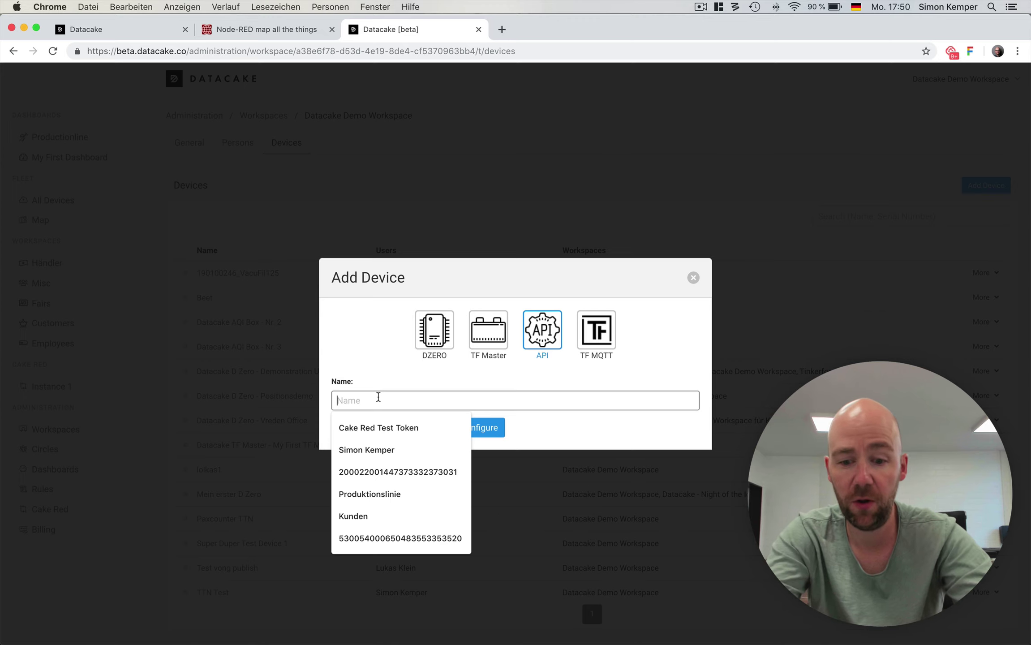
type("Part")
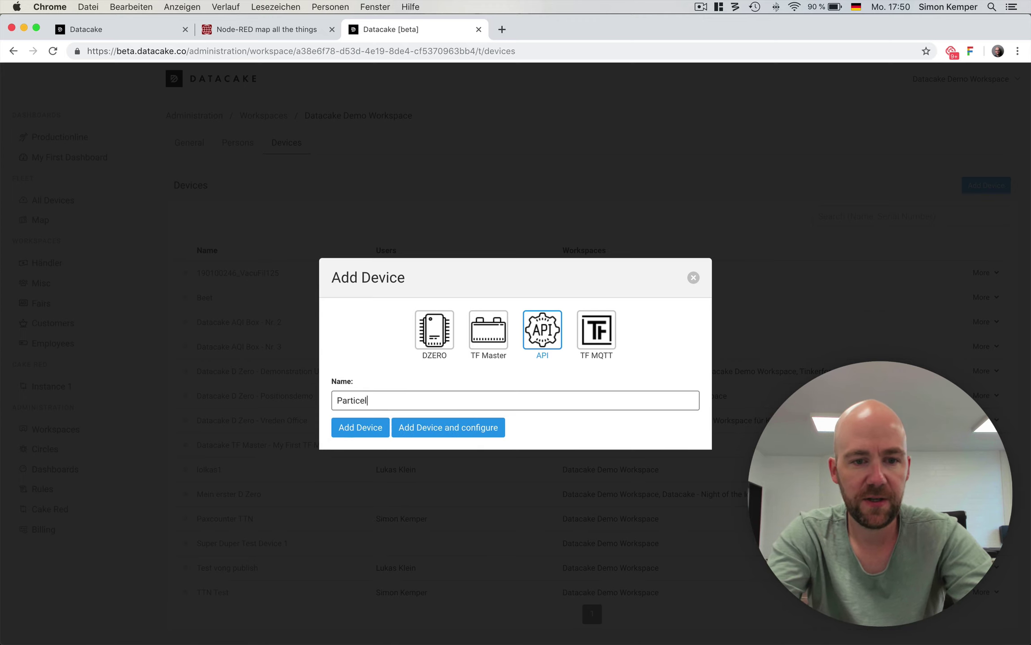
type("icel")
key("BackSpace")
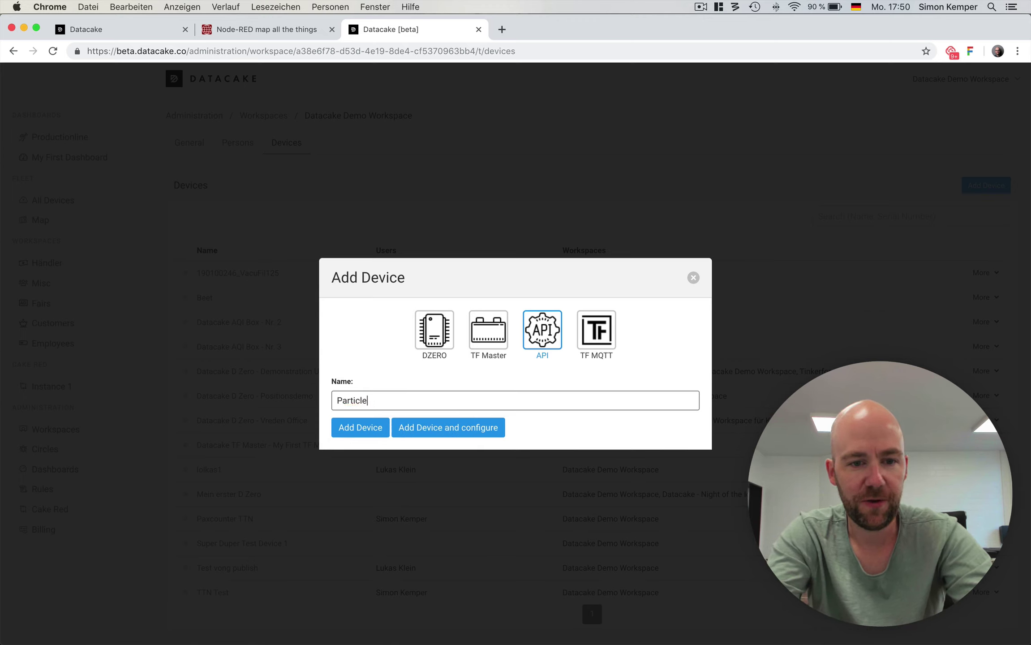
type("e Asset Tracker - API")
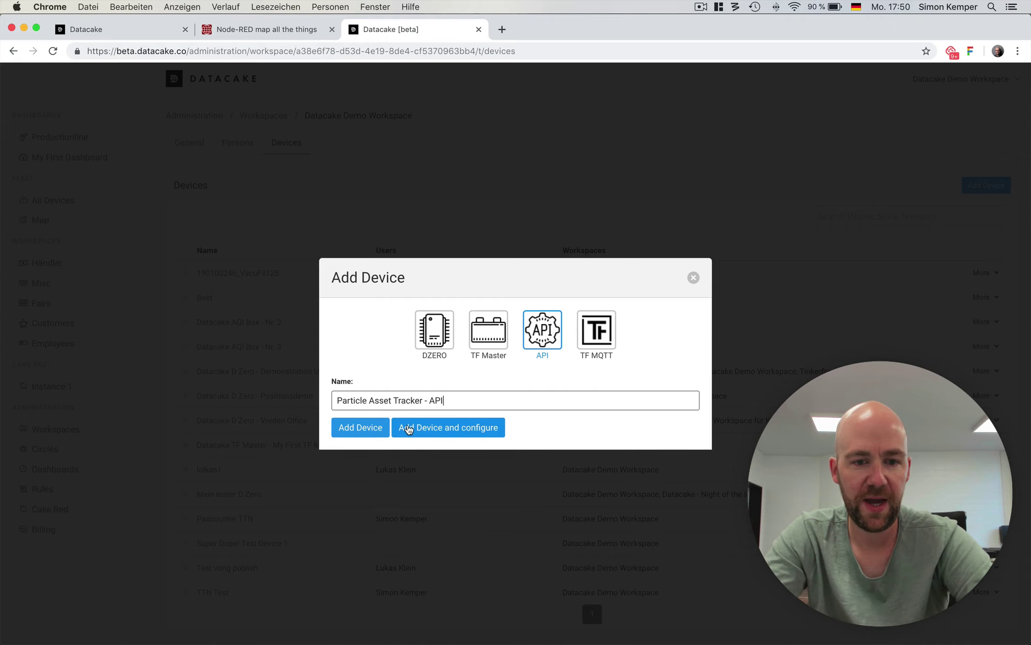
left_click(408, 426)
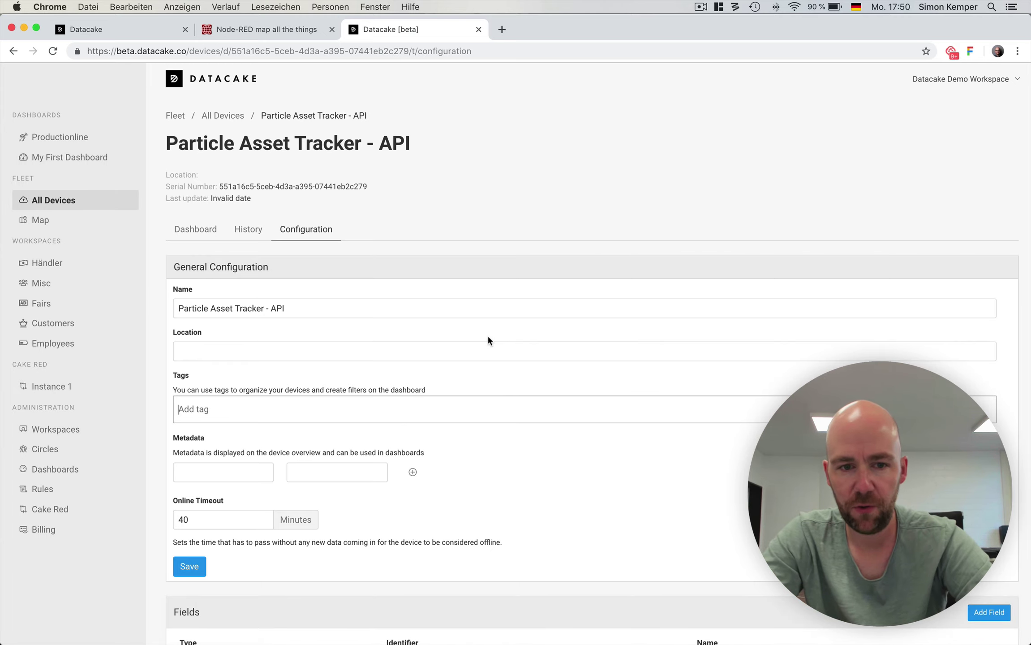
Enter 'Office Datacake' as the location and select the 40-minute Online Timeout value.
left_click(433, 348)
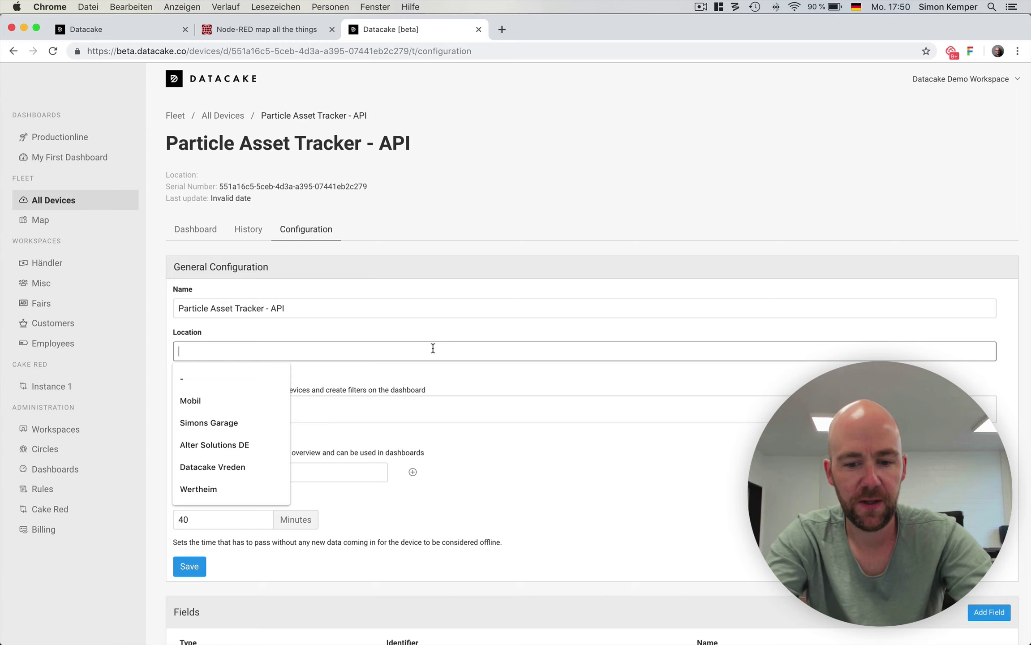
type("F")
type("Office Da")
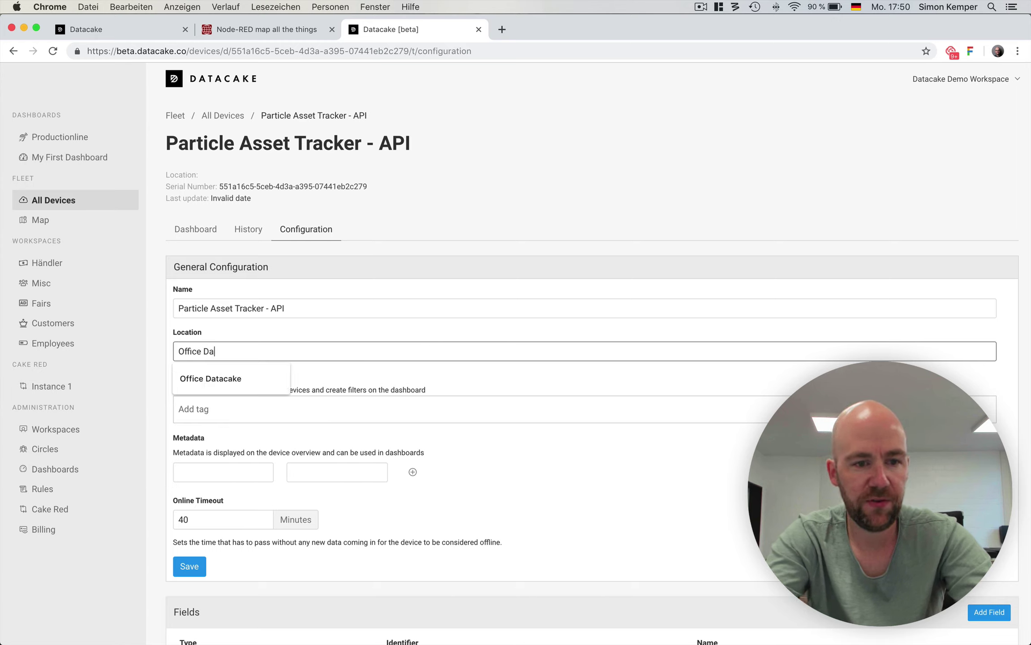
type("tcake")
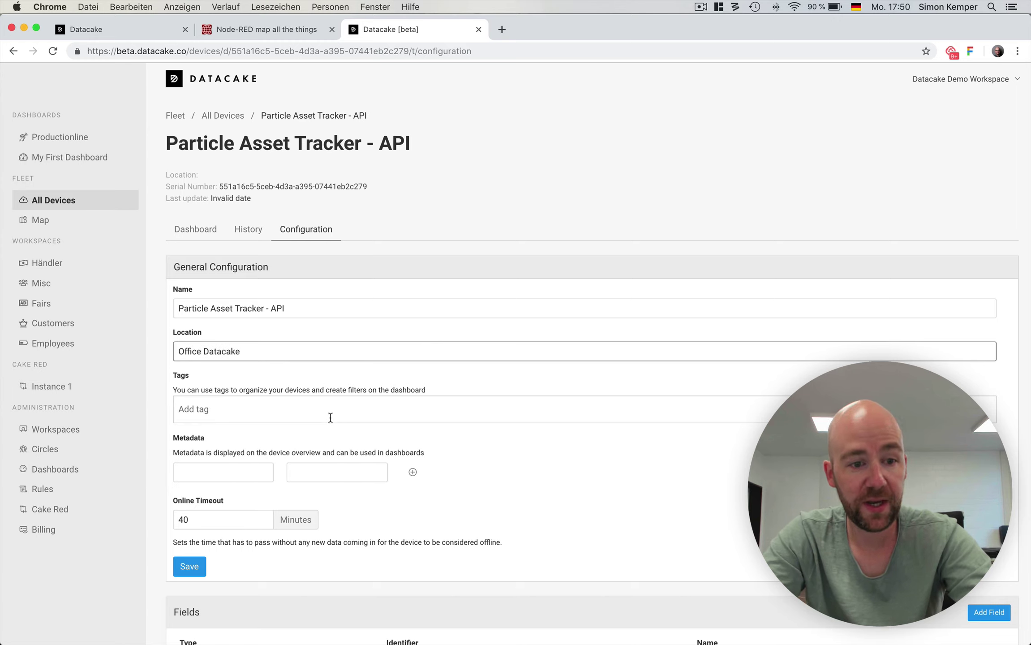
scroll(330, 418, "down", 2)
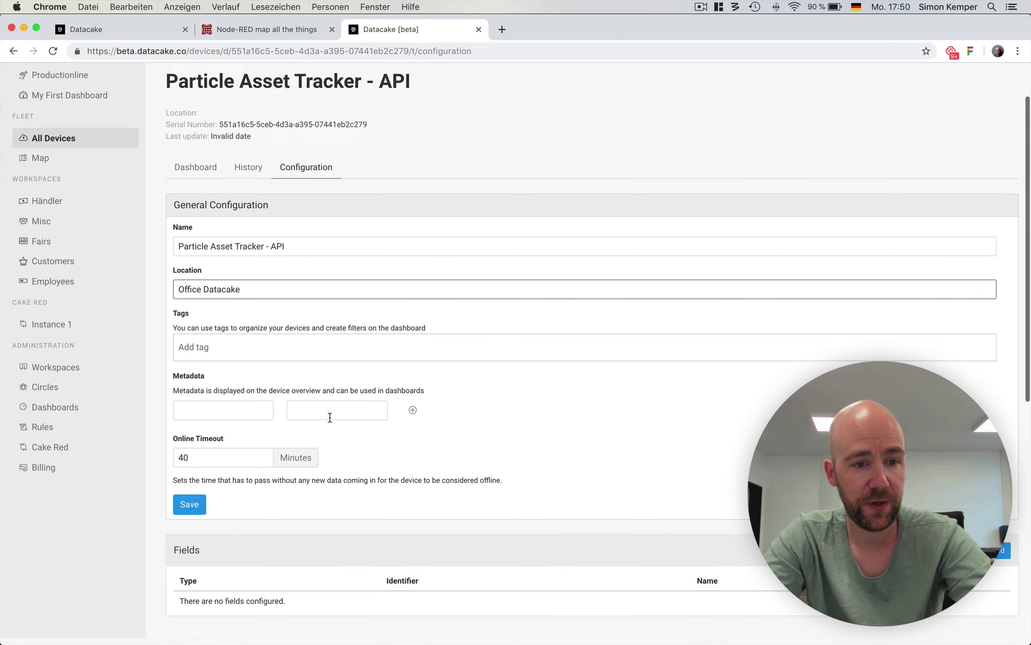
scroll(253, 410, "down", 3)
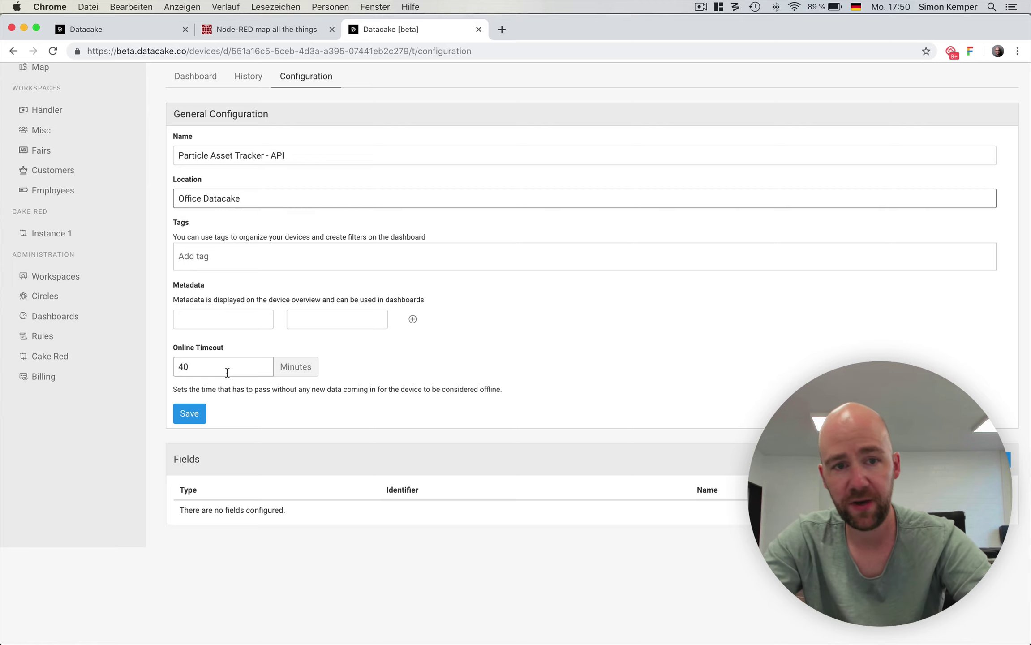
double_click(194, 366)
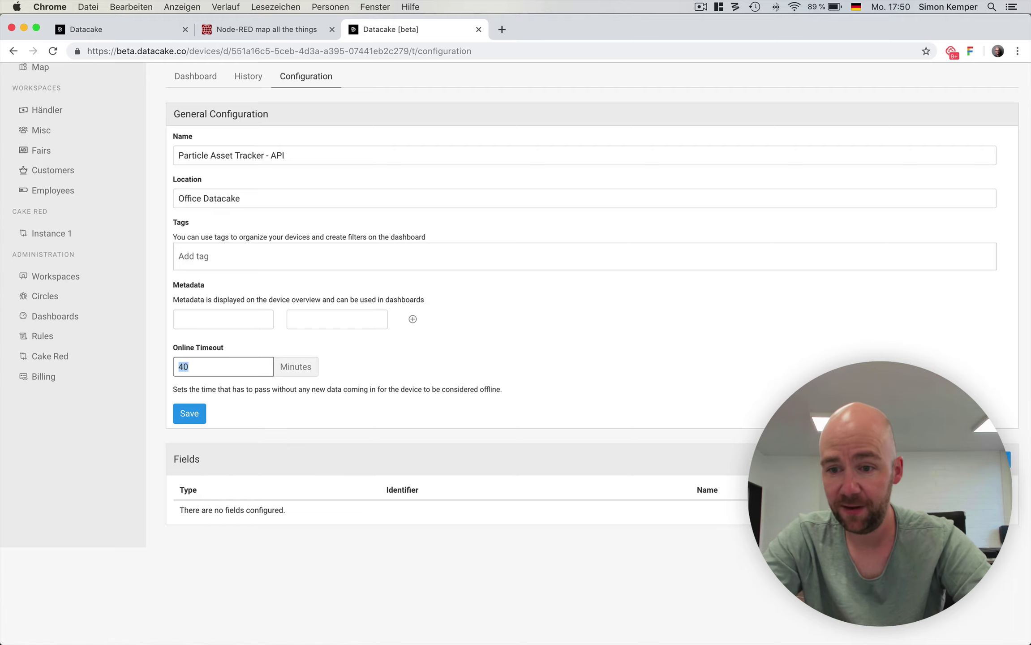
Add a Speed field with identifier SP and display unit Kmh.
left_click(992, 459)
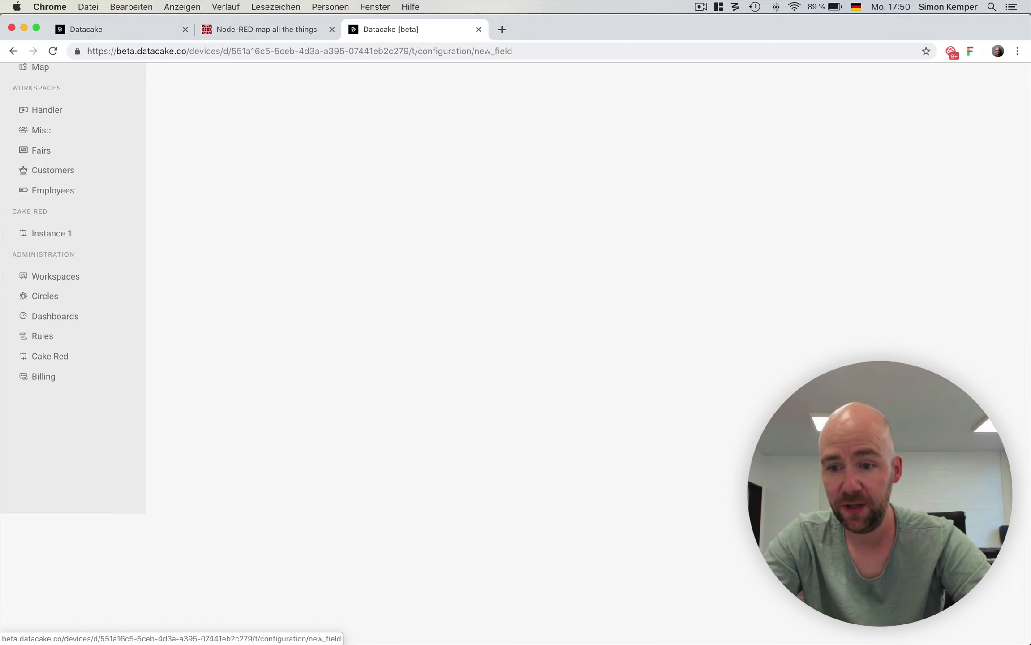
left_click(346, 298)
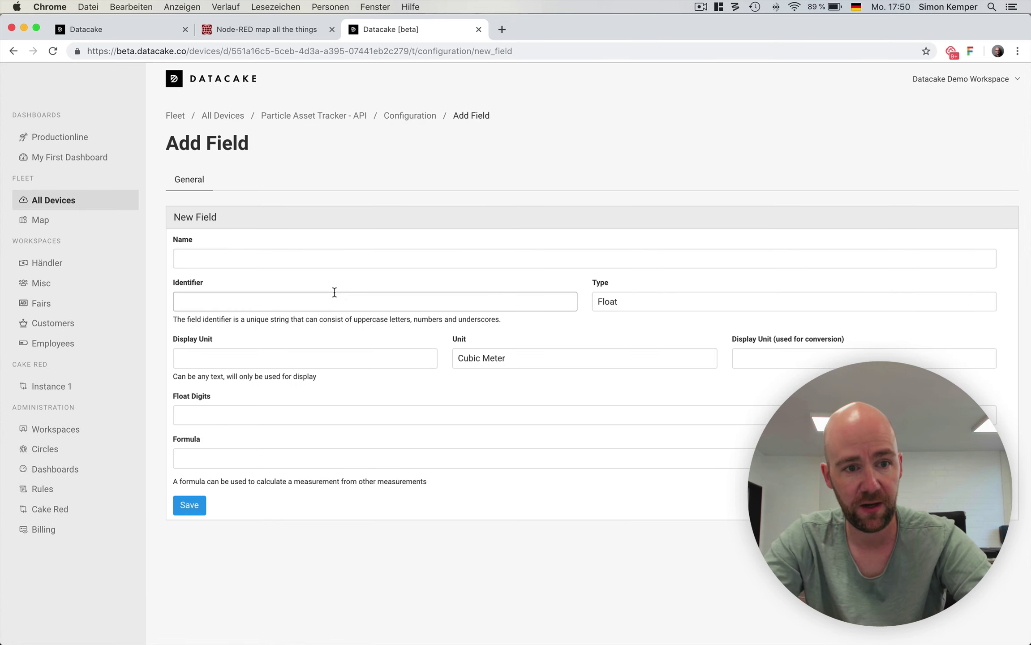
left_click(235, 255)
left_click(225, 260)
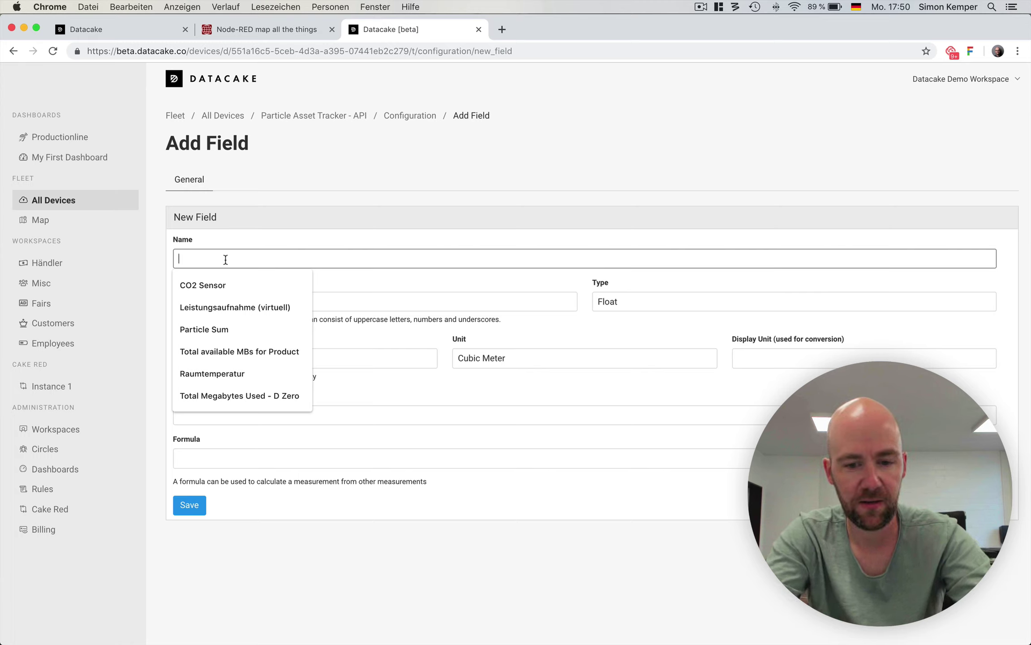
type("Speed")
left_click(252, 302)
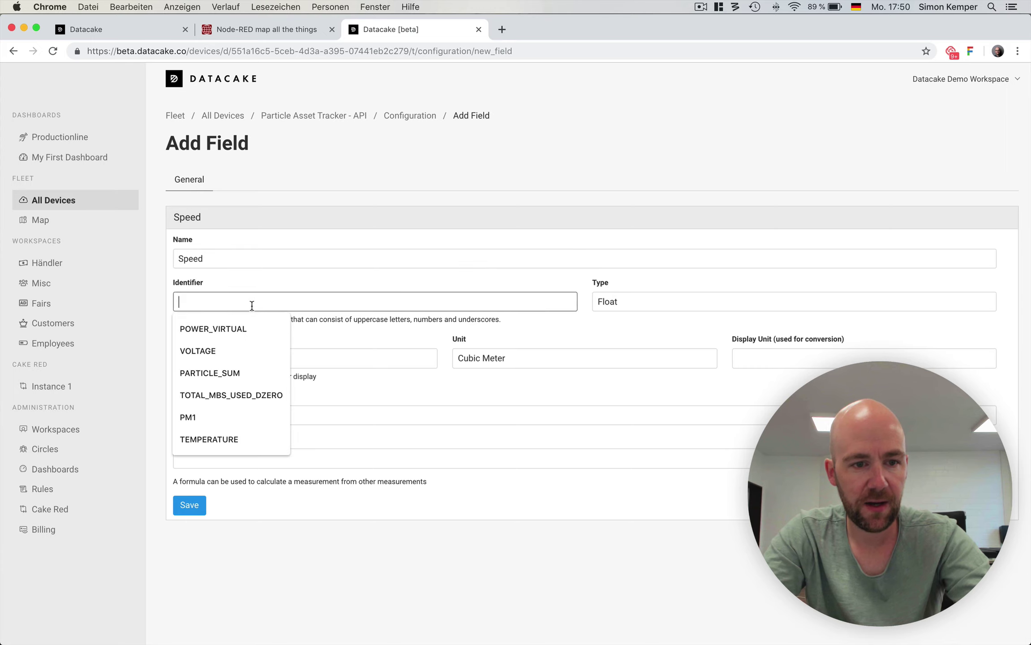
type("SPEED")
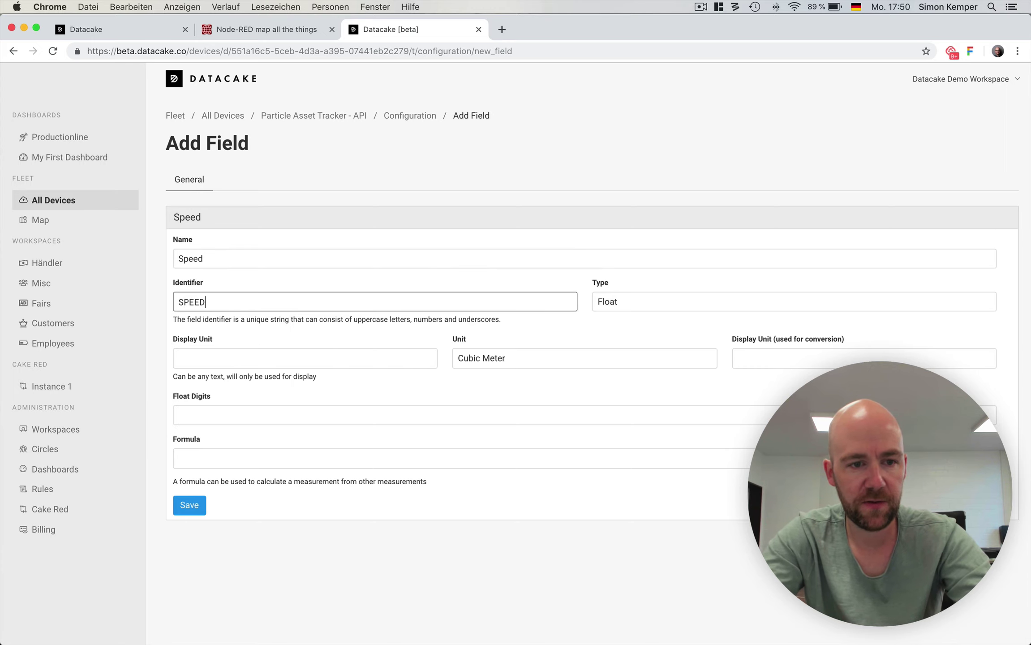
left_click(223, 356)
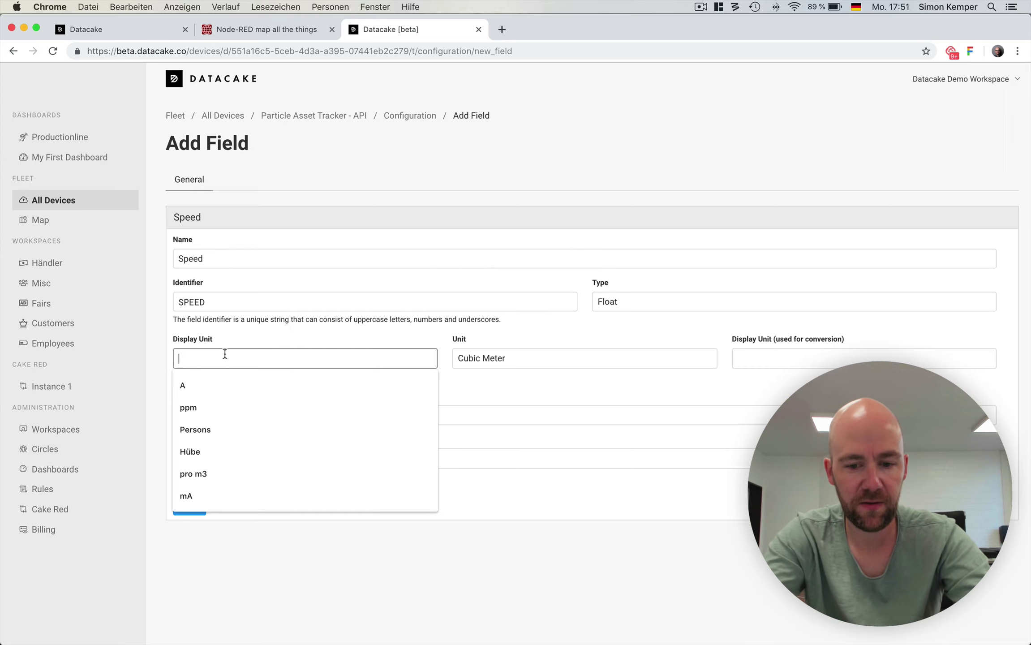
type("k")
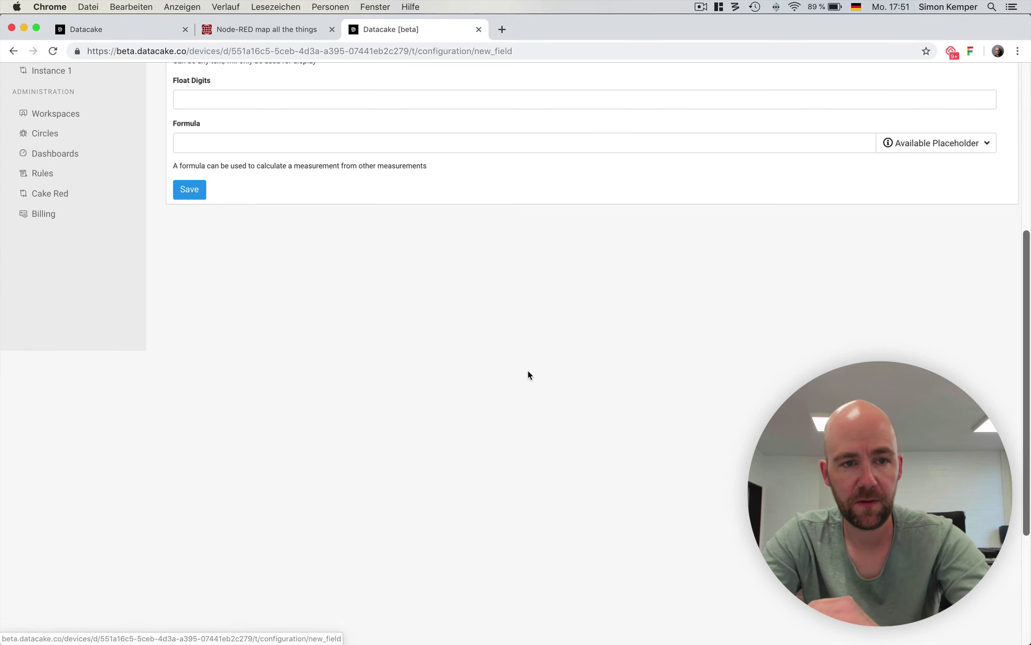
Add the Bearing and Longitude fields.
left_click(526, 370)
left_click(233, 255)
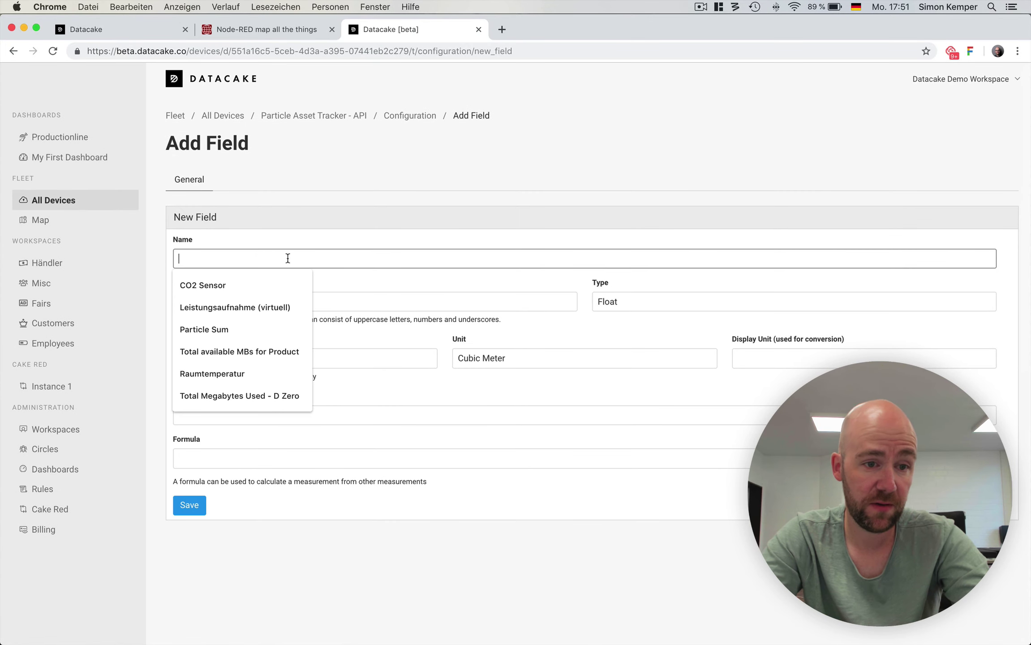
type("Cour")
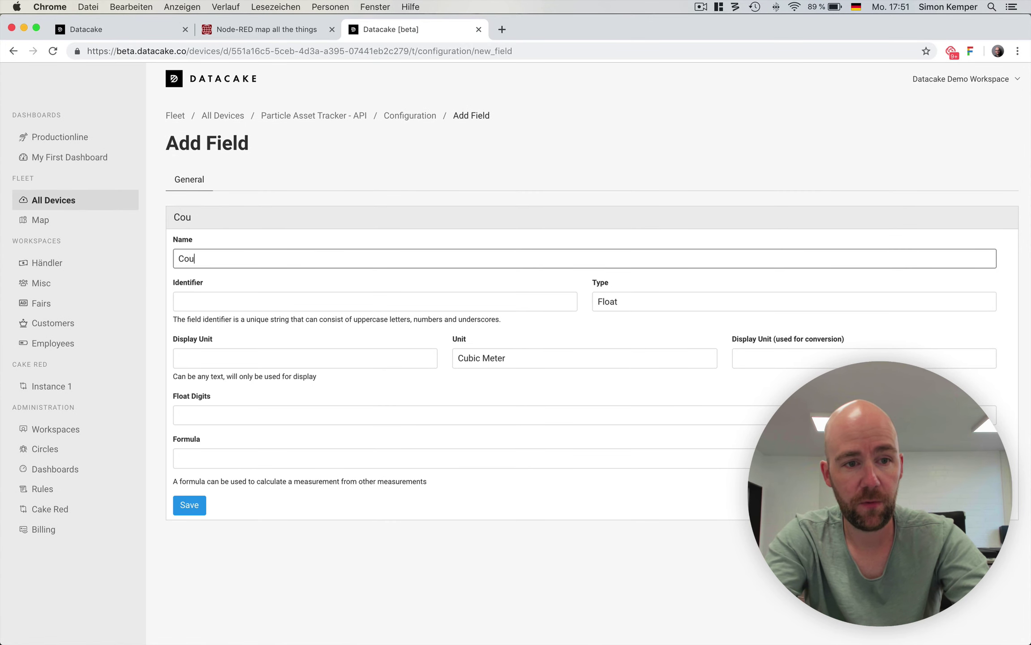
type("se")
key("super+a")
type("Bearing")
left_click(270, 299)
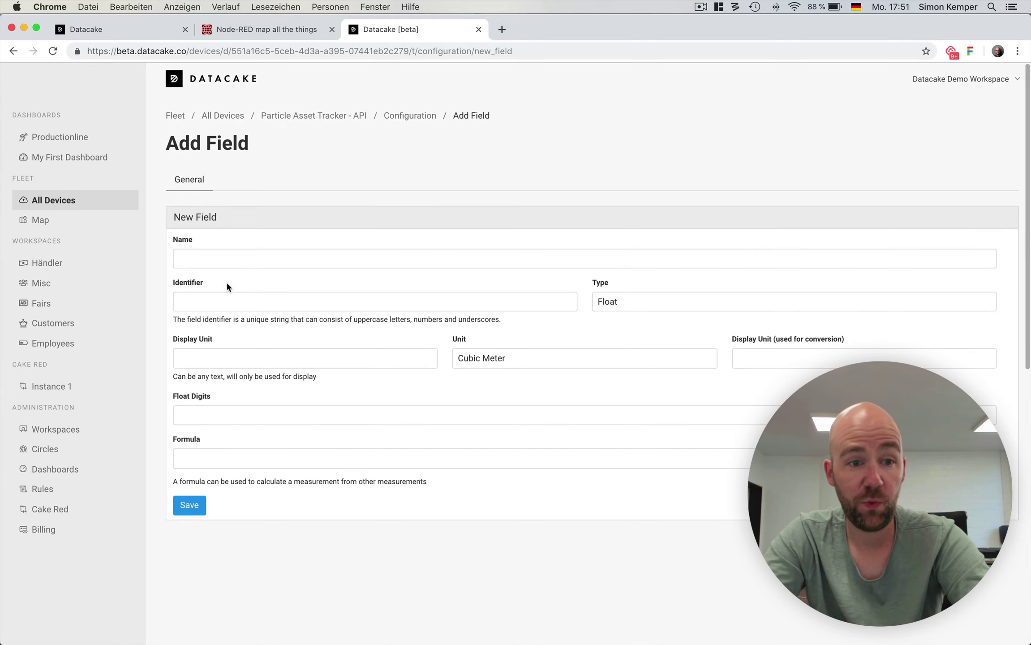
left_click(254, 253)
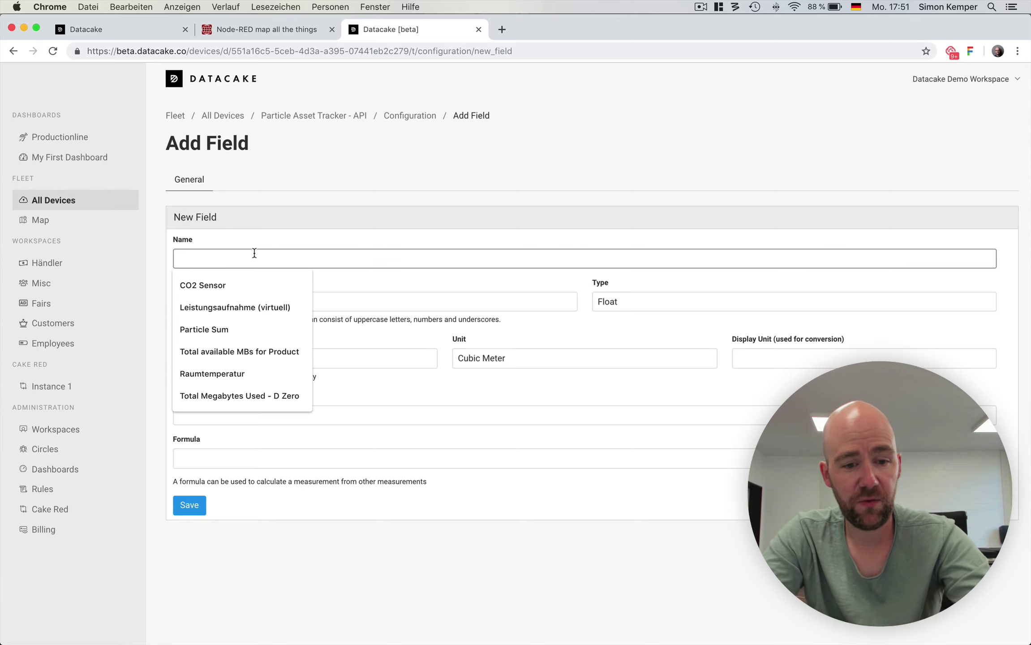
type("Longitude")
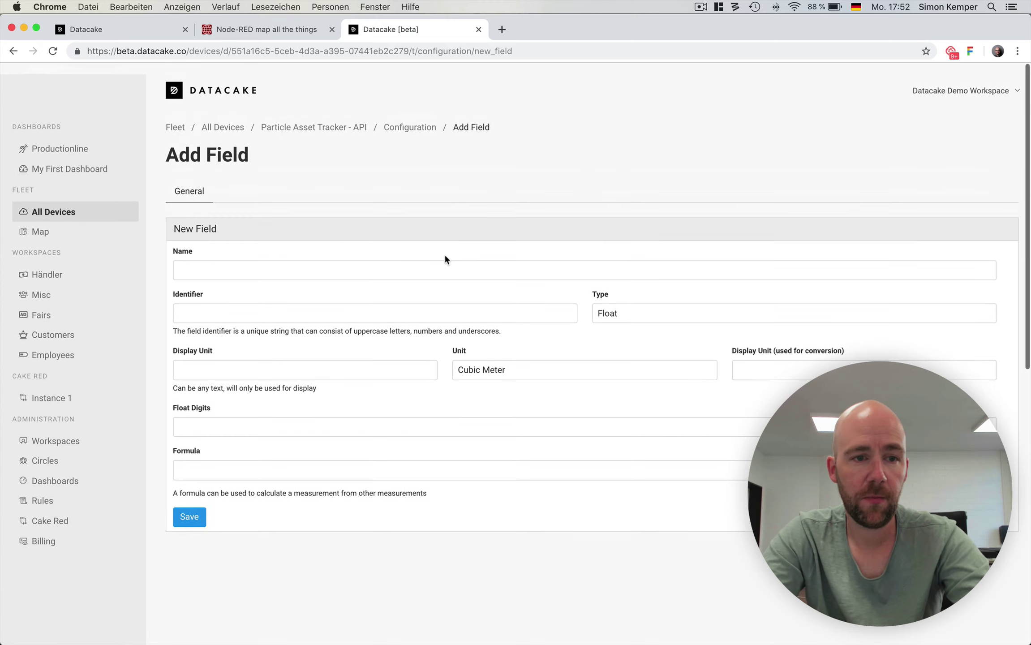
Add an Altitude field with identifier ALT and display unit Meter, and save it.
left_click(444, 254)
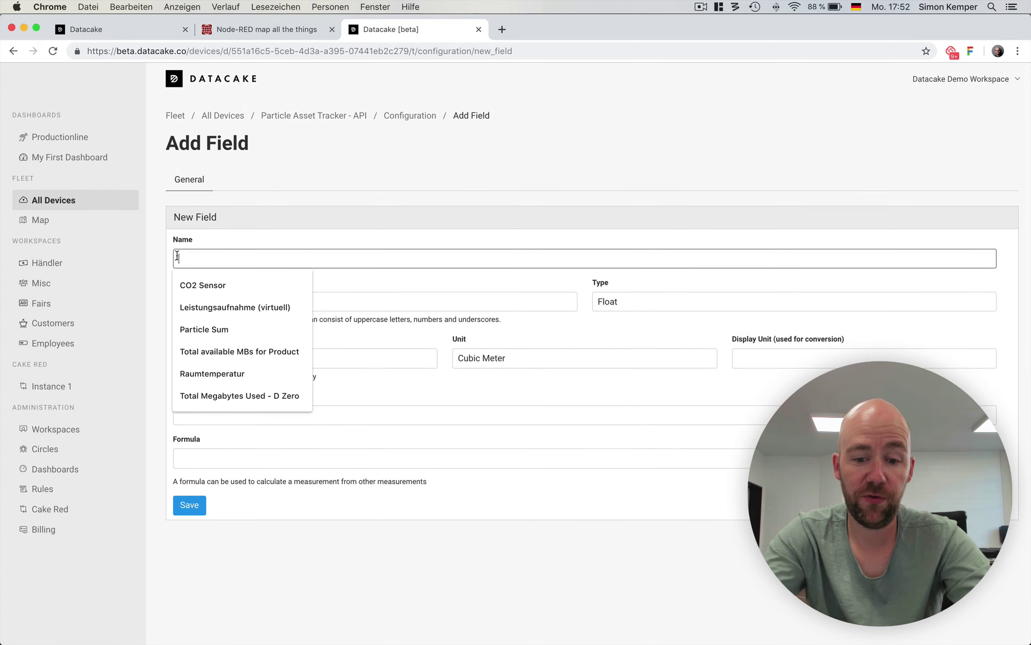
type("Lat")
key("BackSpace")
key("BackSpace")
key("BackSpace")
key("BackSpace")
type("Altitude")
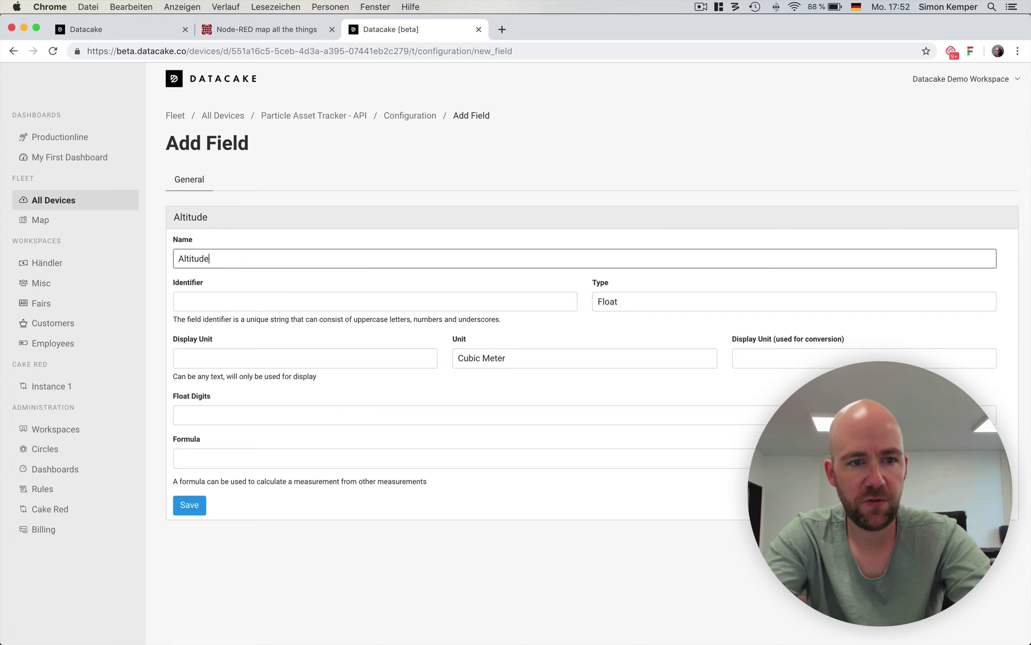
key("Tab")
type("ALT")
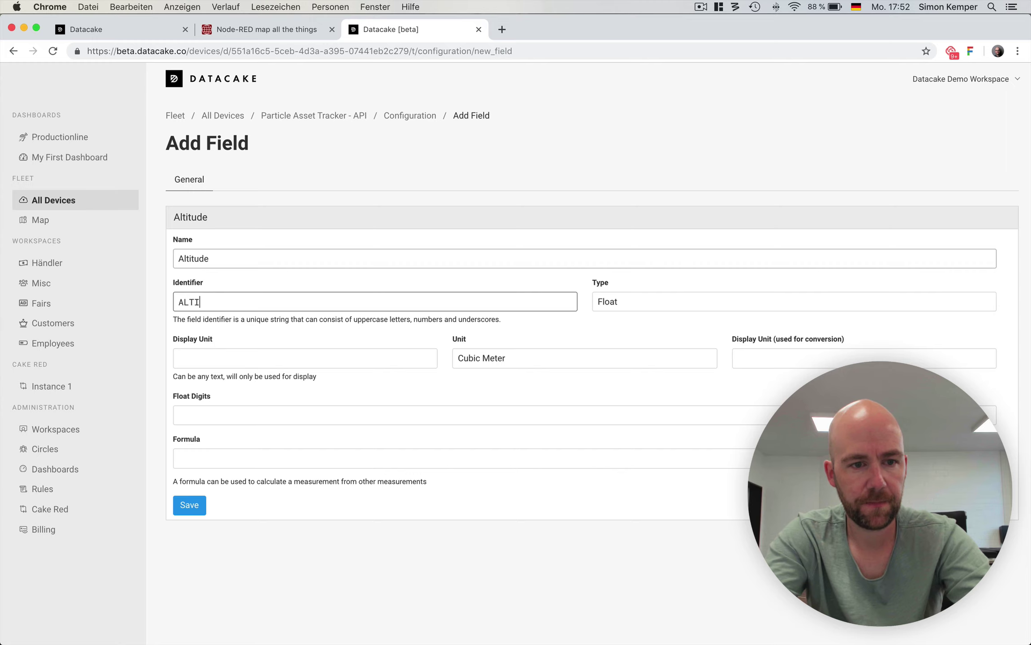
left_click(326, 355)
type("Meter")
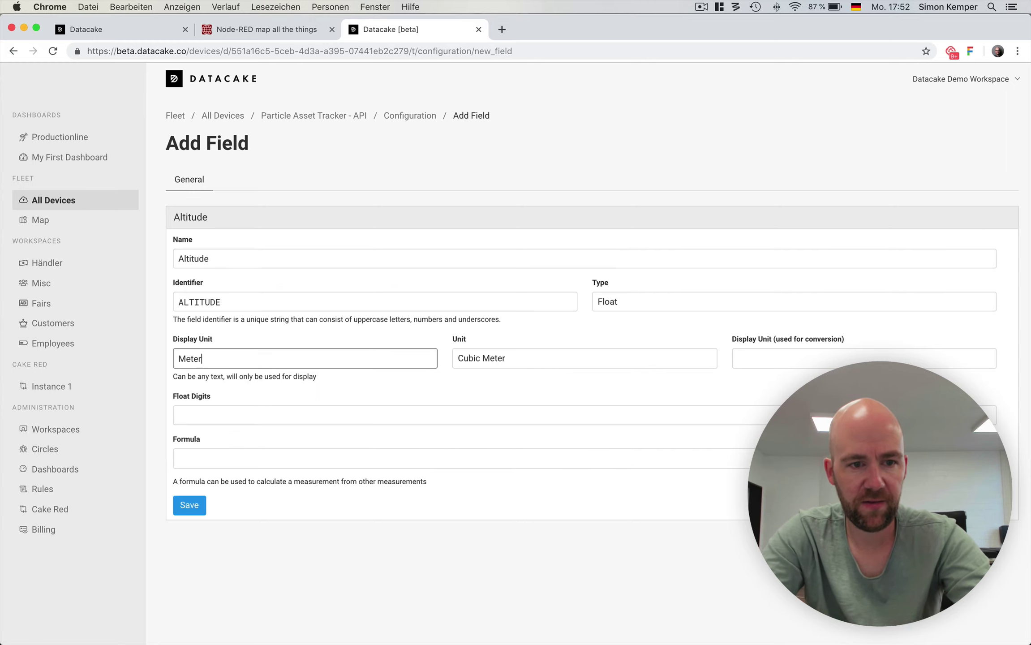
left_click(189, 505)
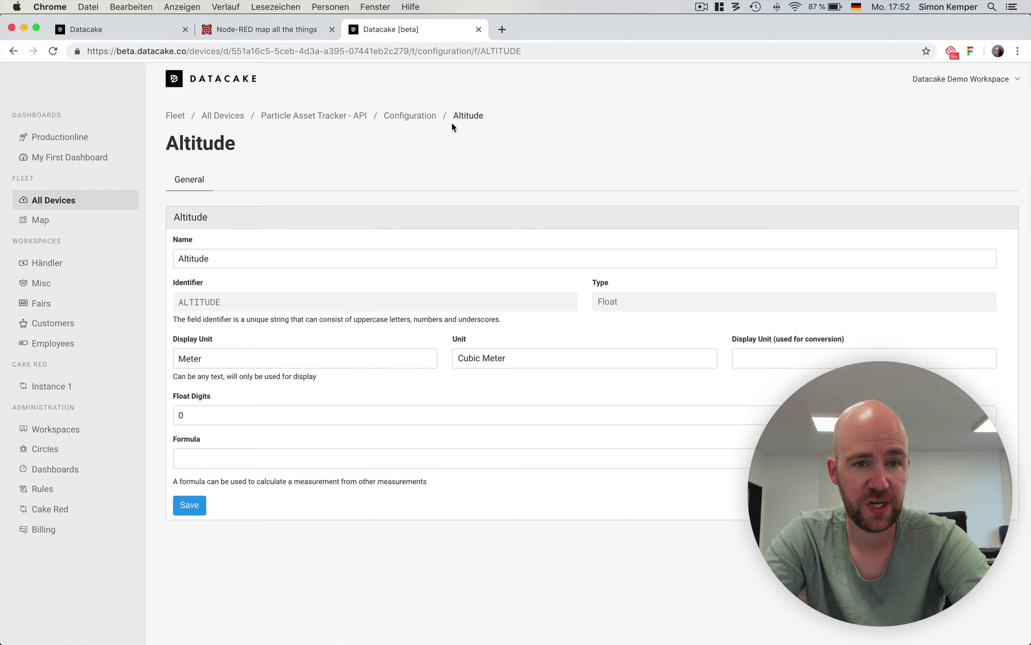
left_click(415, 117)
Review the Fields table for the five float fields, then reopen the device configuration view.
scroll(484, 450, "down", 9)
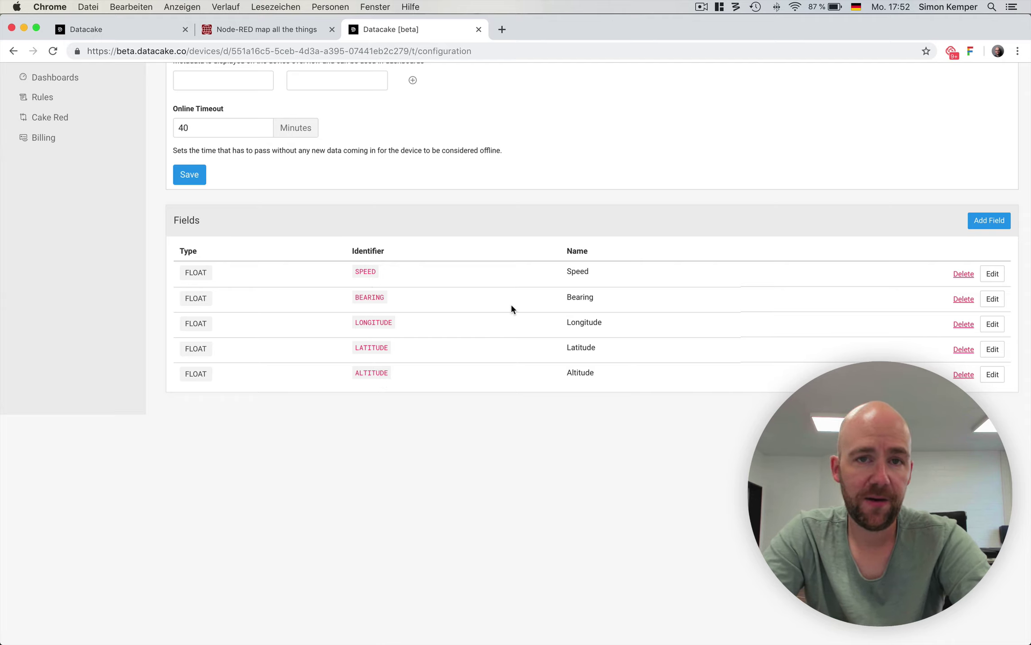
scroll(512, 307, "up", 2)
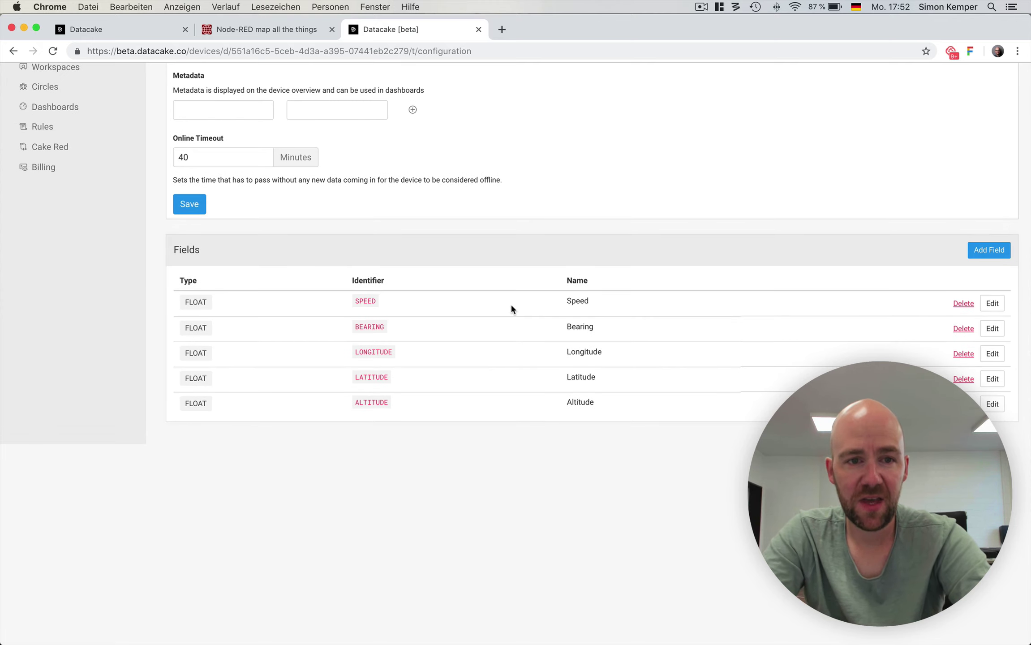
scroll(510, 303, "up", 10)
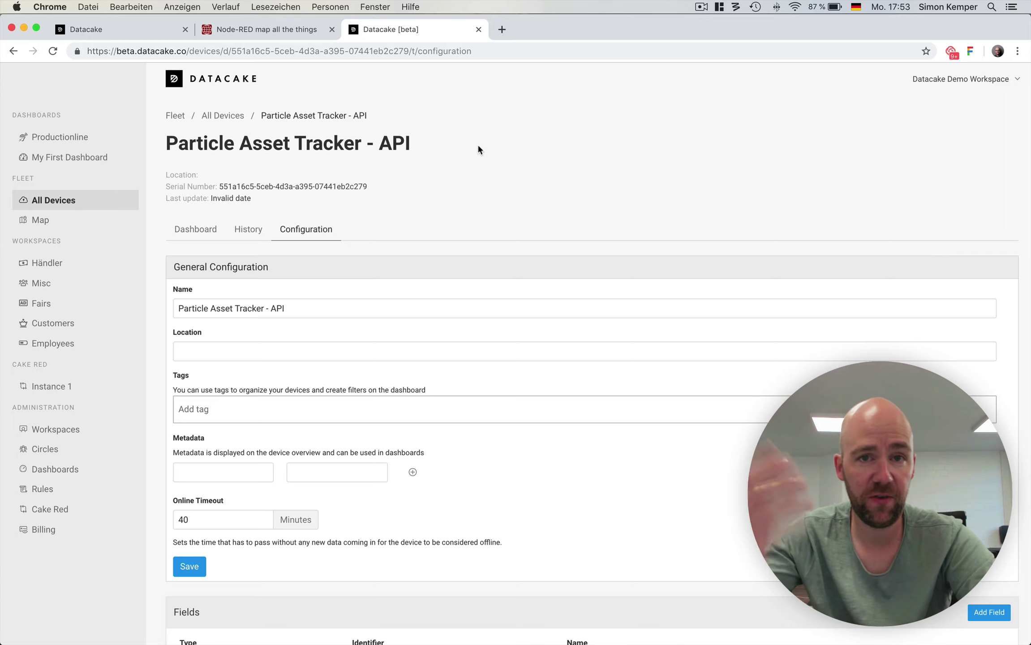
left_click(287, 231)
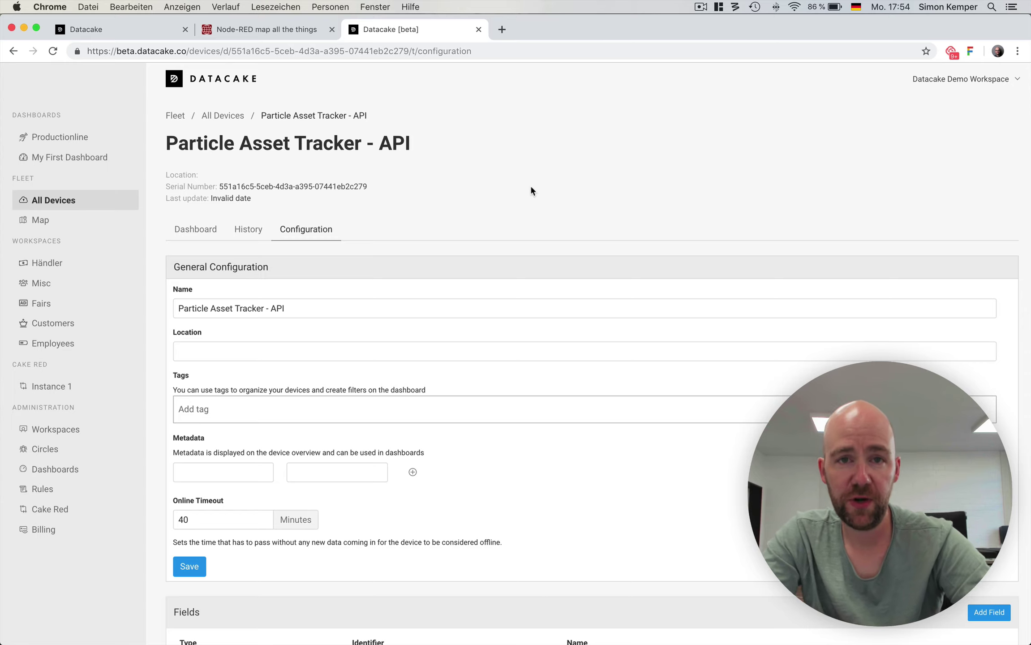
In dashboard edit mode, add an empty row and three Value widgets to the first row.
left_click(197, 231)
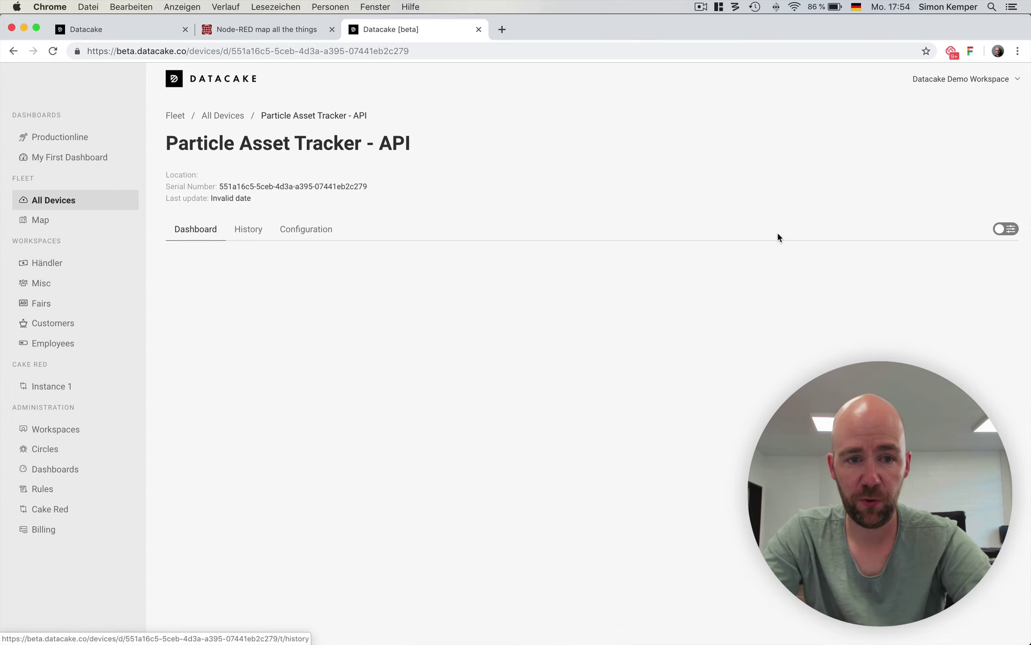
left_click(999, 230)
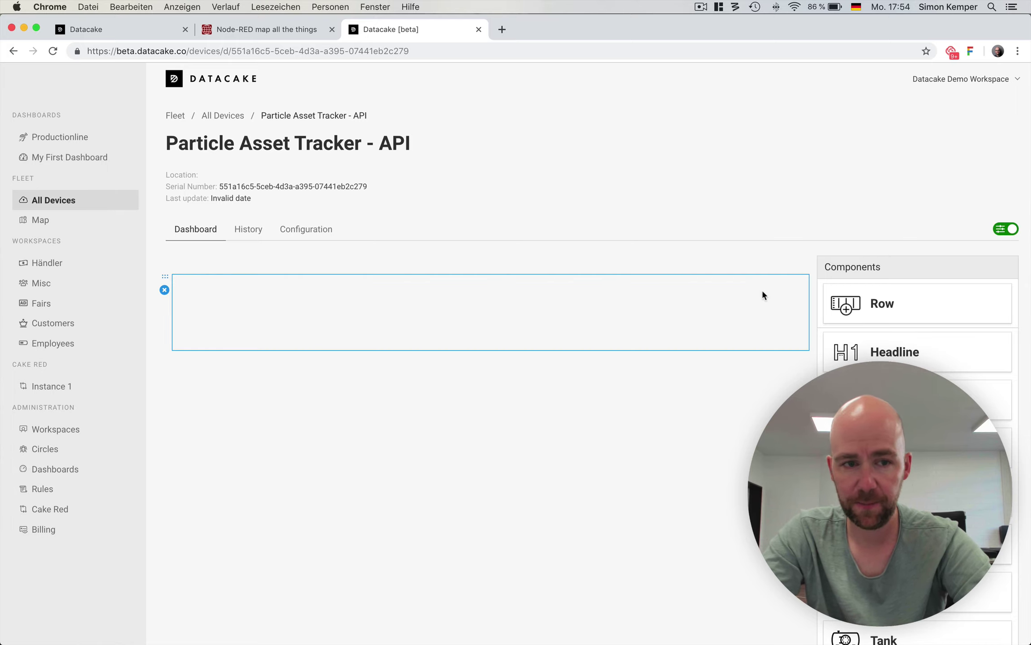
left_click_drag(897, 305, 576, 444)
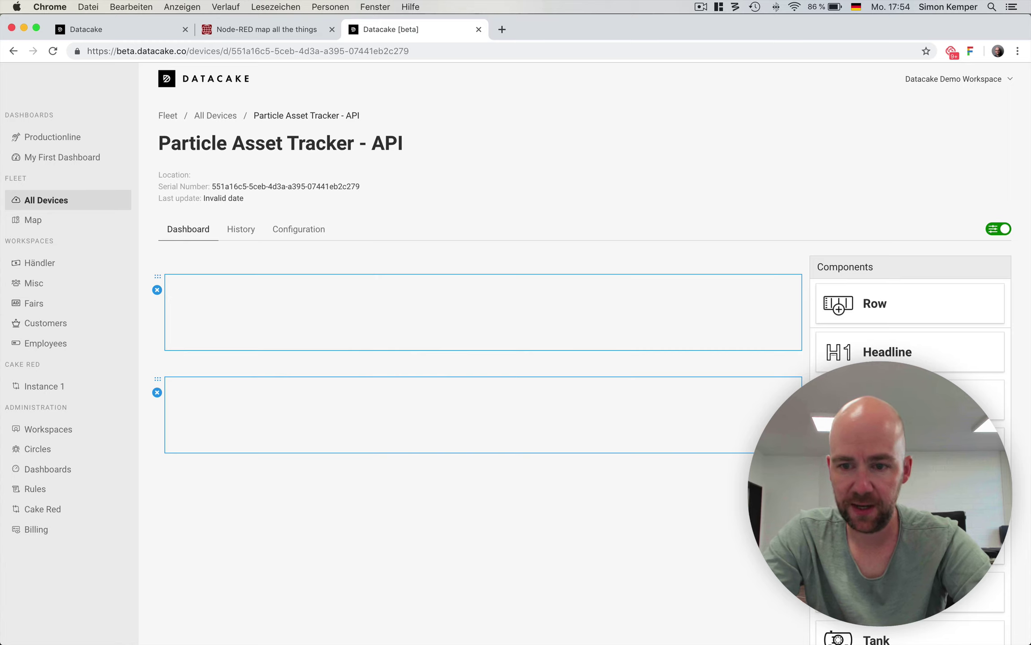
left_click_drag(909, 400, 210, 291)
left_click_drag(909, 400, 210, 288)
Assign Speed, Bearing and Altitude to the three value widgets and save each.
left_click(308, 305)
left_click(108, 206)
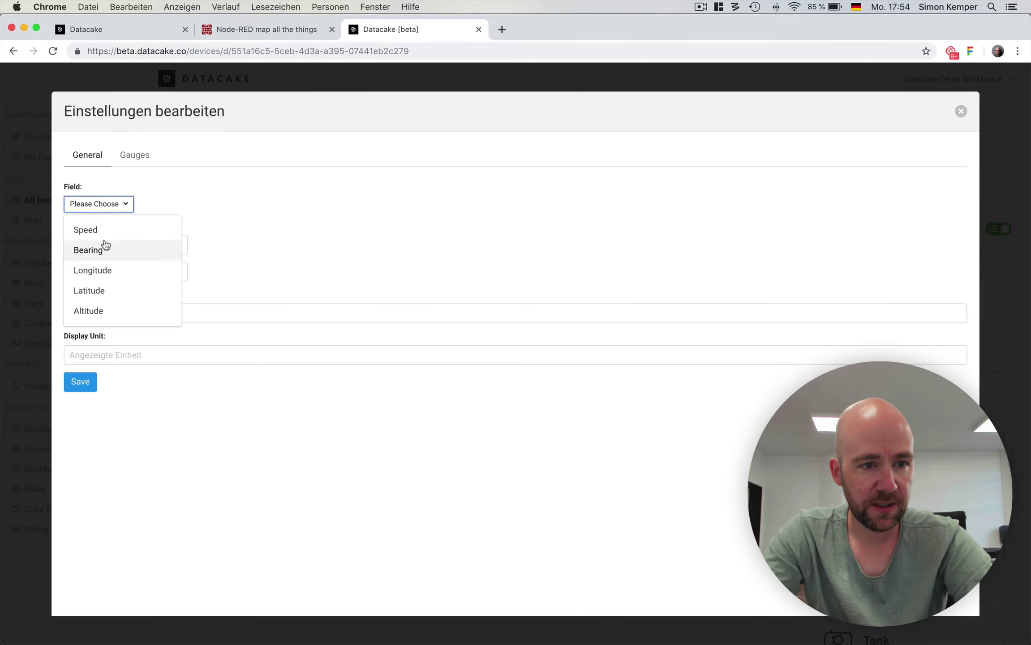
left_click(106, 228)
left_click(81, 394)
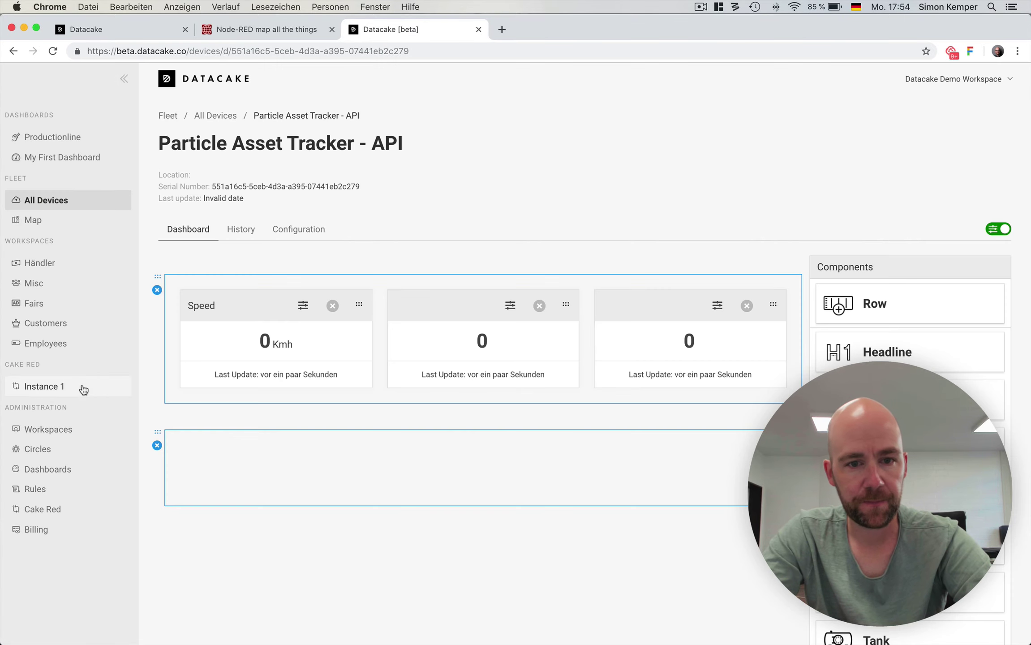
left_click(506, 308)
left_click(111, 207)
left_click(121, 249)
left_click(90, 386)
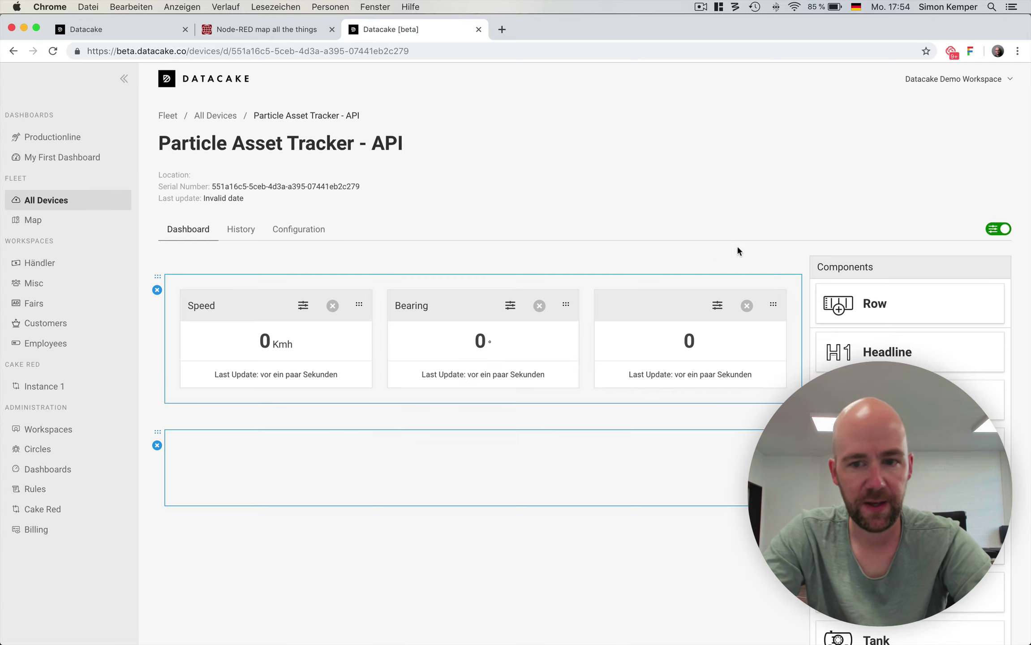
left_click(716, 303)
left_click(97, 206)
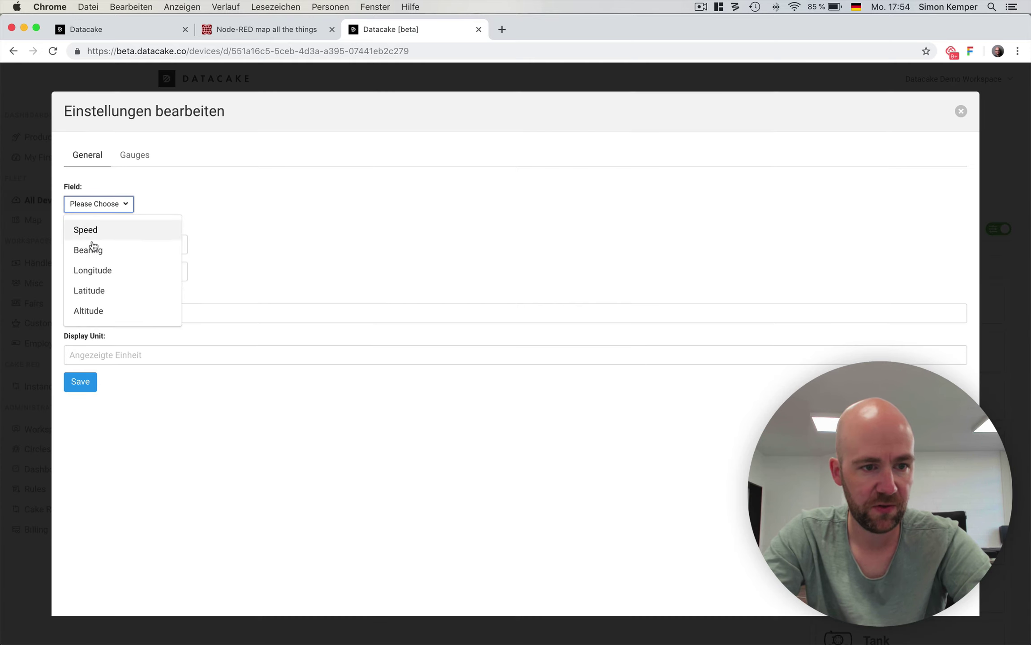
left_click(99, 318)
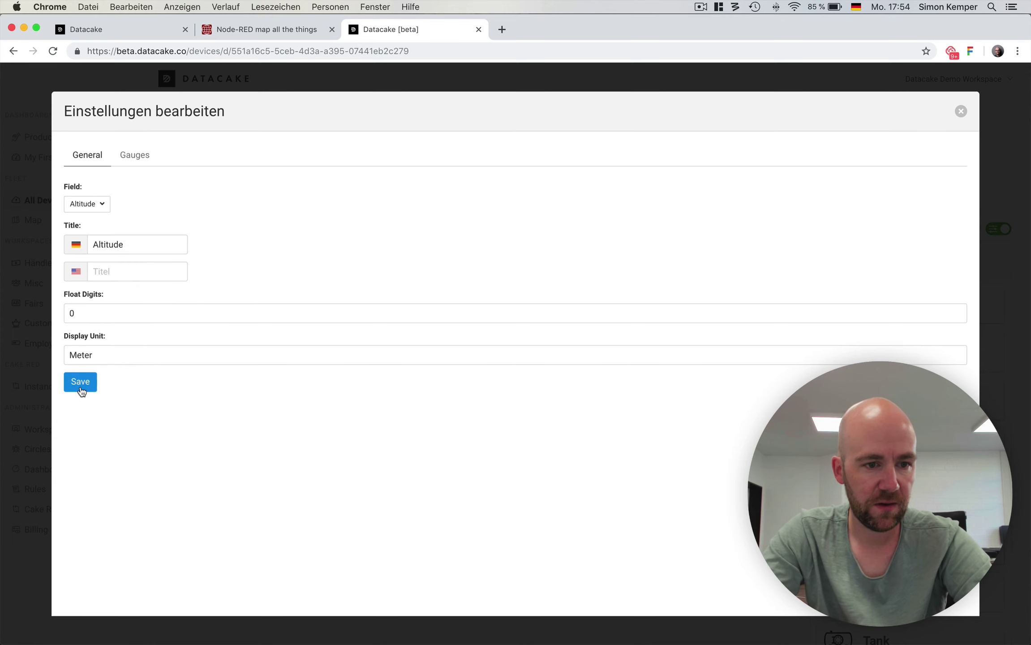
left_click(80, 382)
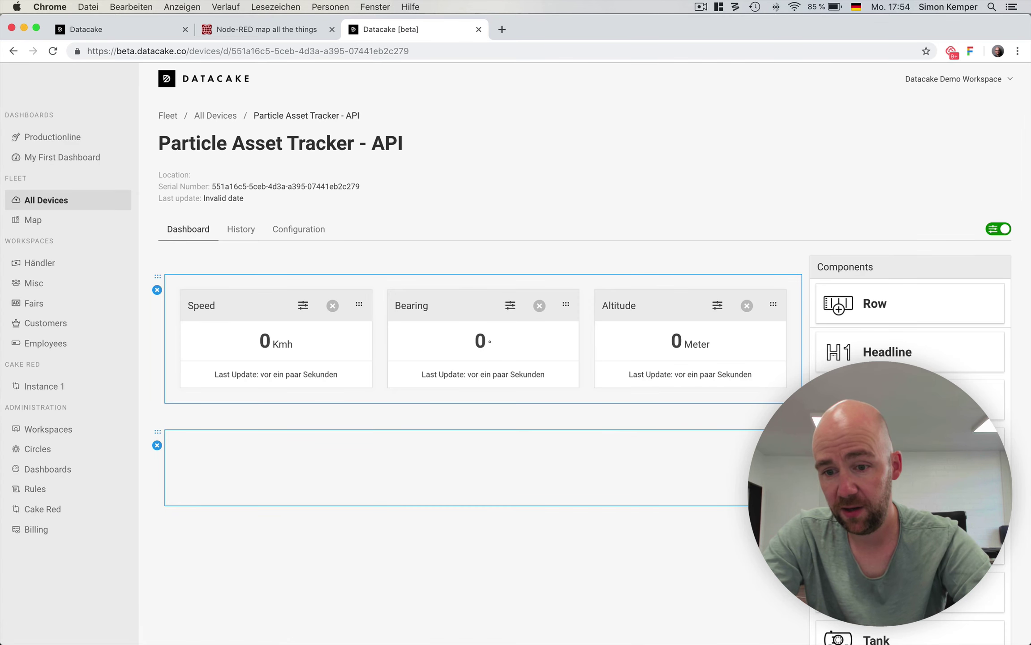
Add a chart widget to the second row and title it 'Trend'.
left_click_drag(873, 400, 580, 442)
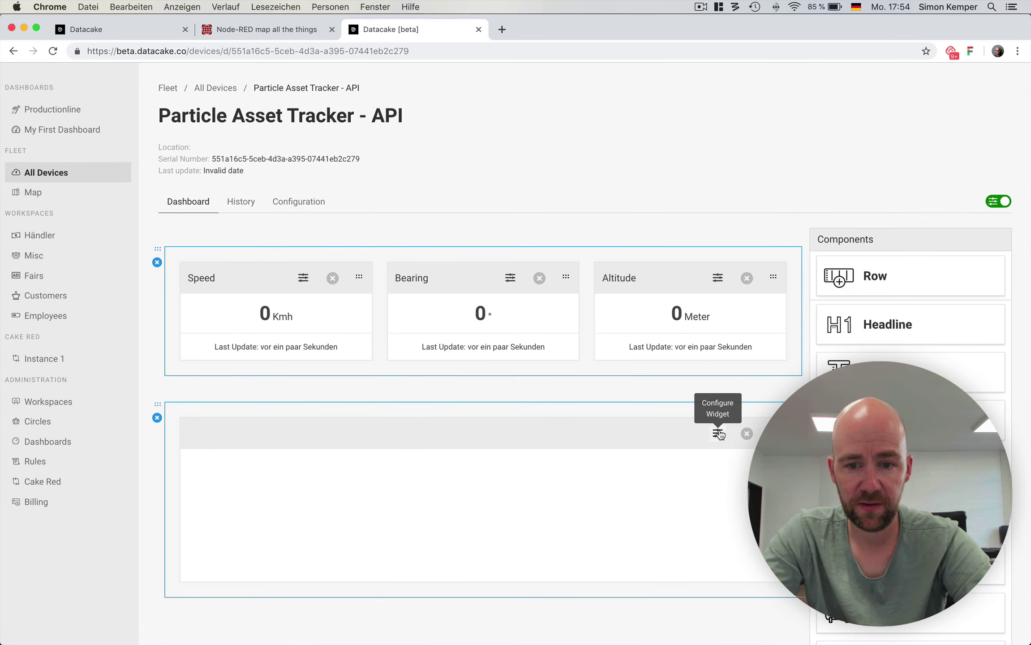
left_click(718, 433)
left_click(133, 167)
type("Trend")
left_click(201, 198)
Plot Speed and a blue Altitude line series in the chart.
left_click(108, 240)
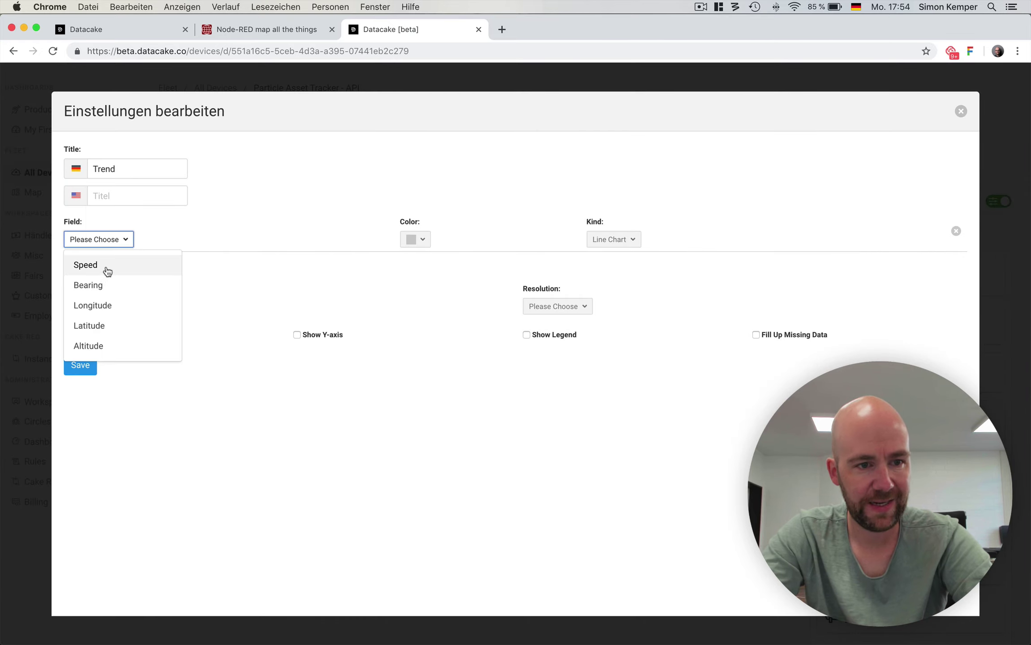
left_click(107, 274)
left_click(90, 266)
left_click(97, 278)
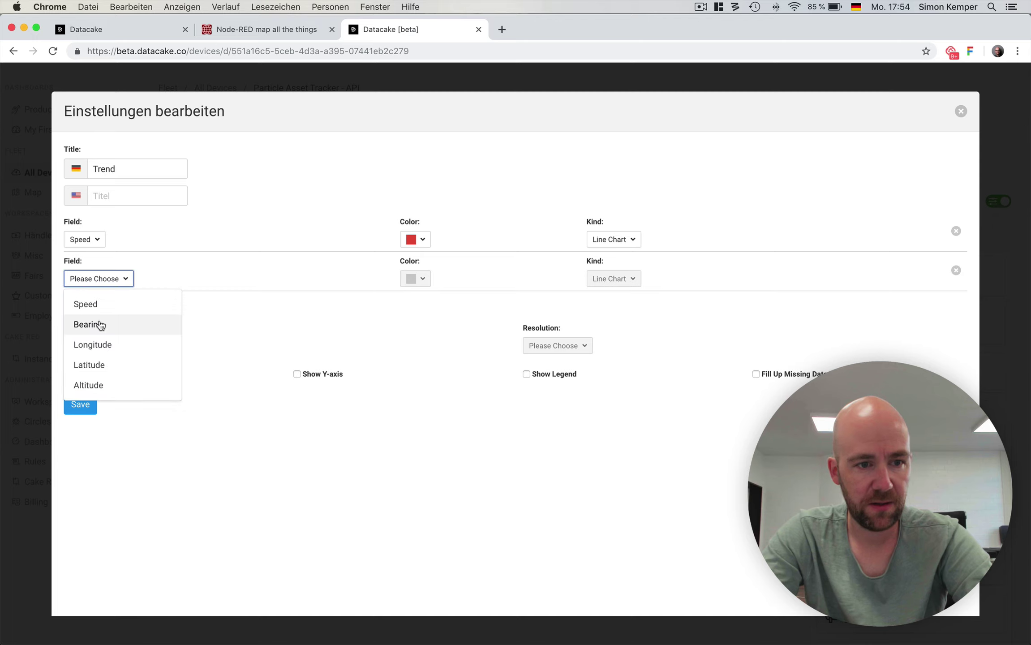
left_click(103, 385)
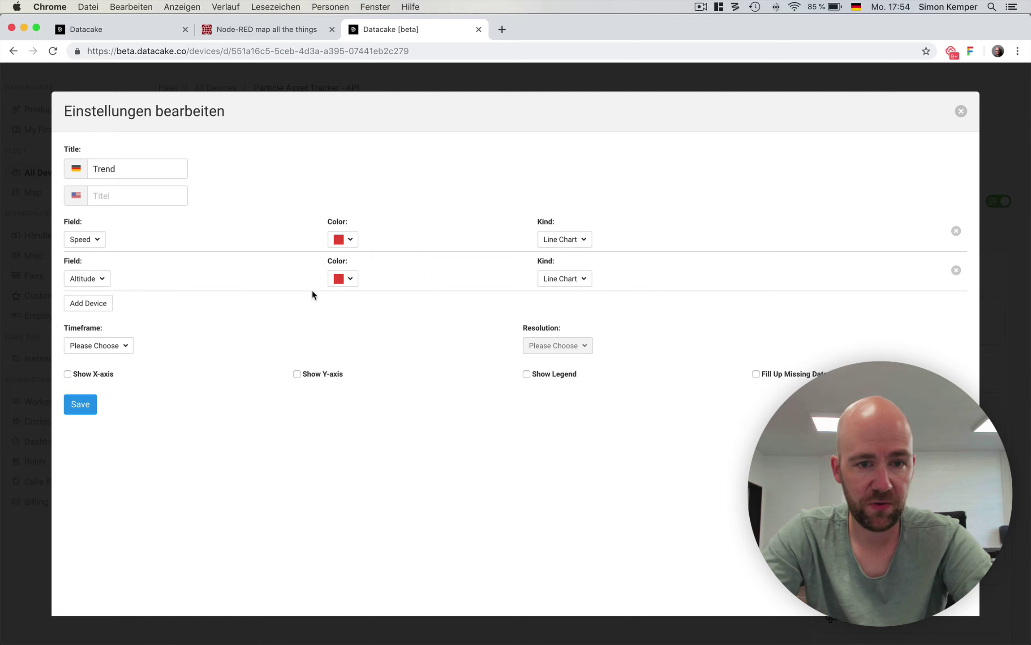
left_click(350, 278)
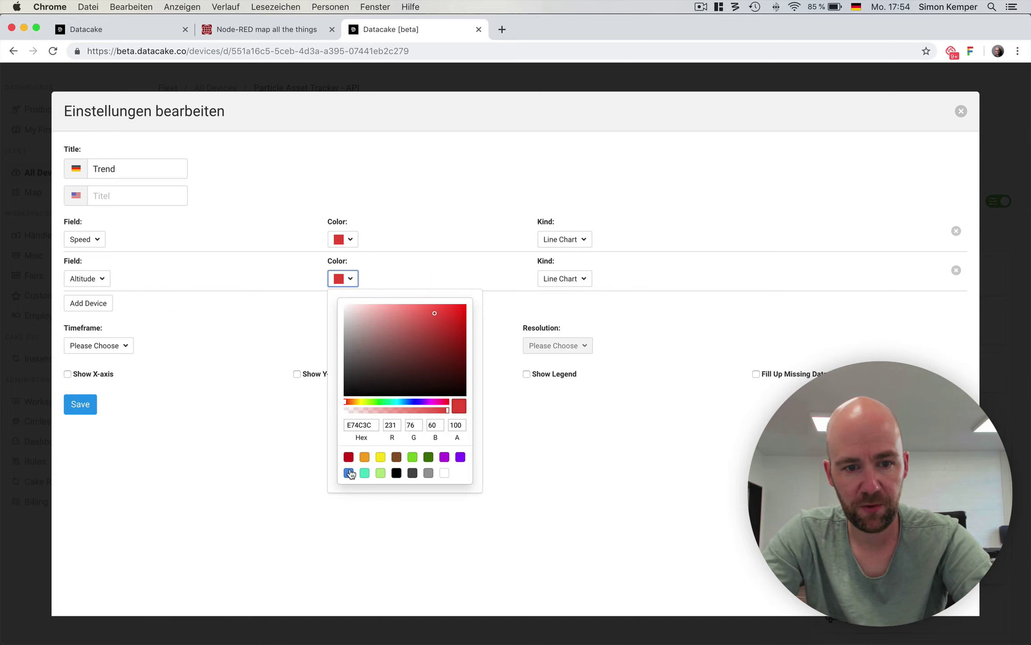
left_click(349, 472)
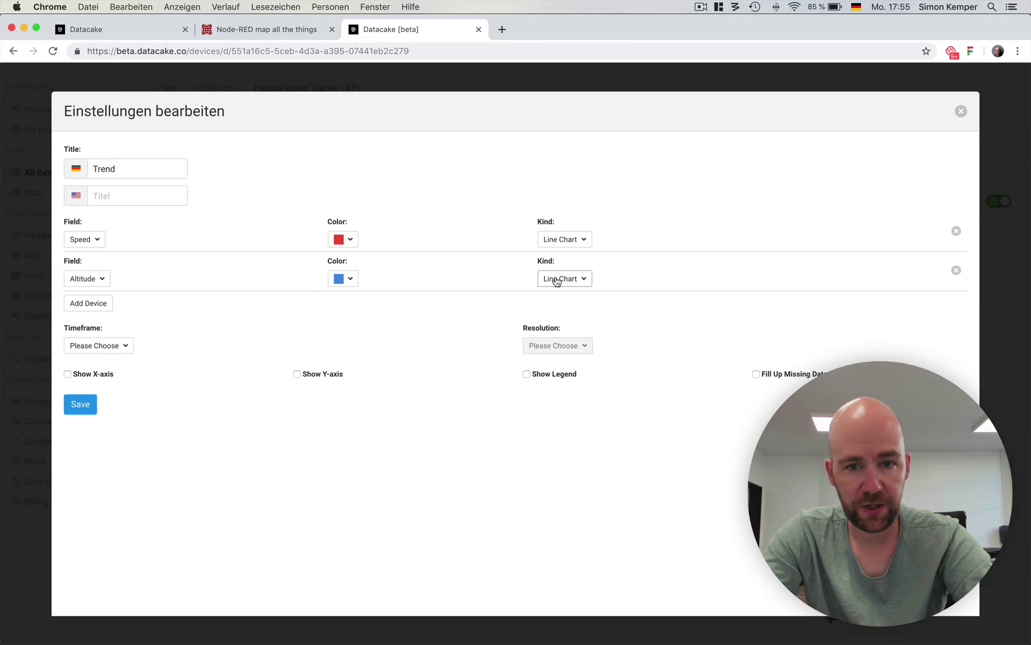
left_click(556, 282)
left_click(211, 316)
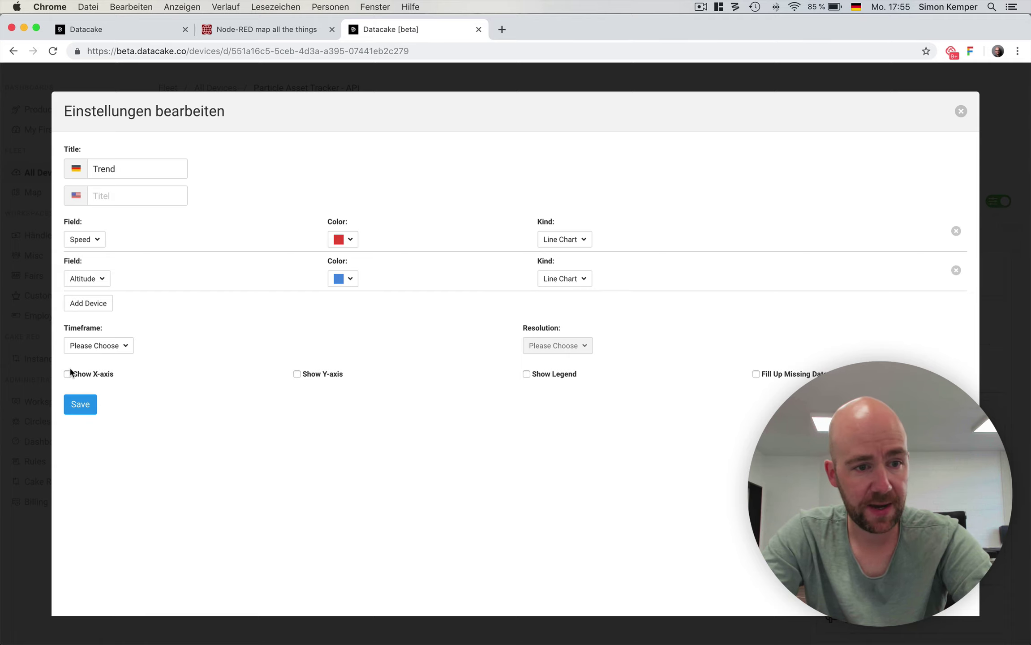
Set a custom timeframe starting 1 day ago with 1 Minute resolution.
left_click(112, 345)
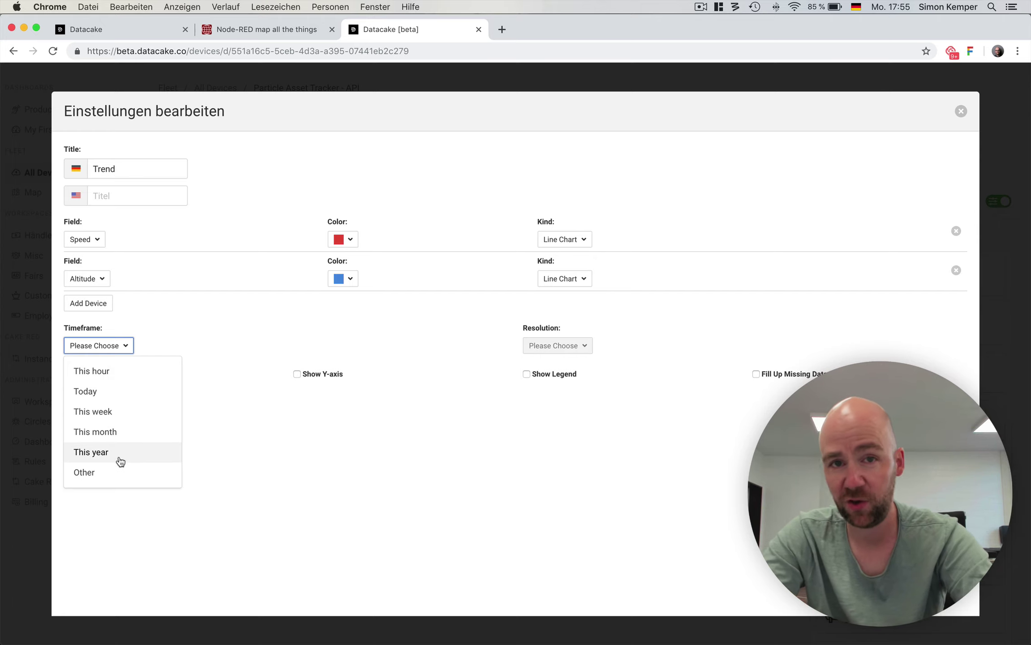
left_click(86, 480)
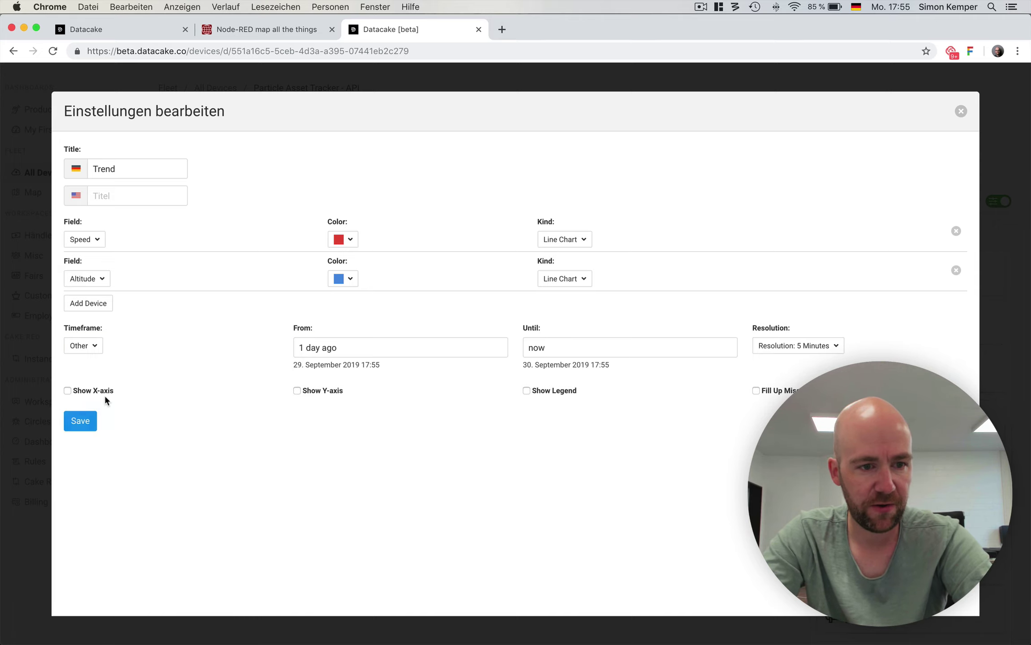
left_click(341, 356)
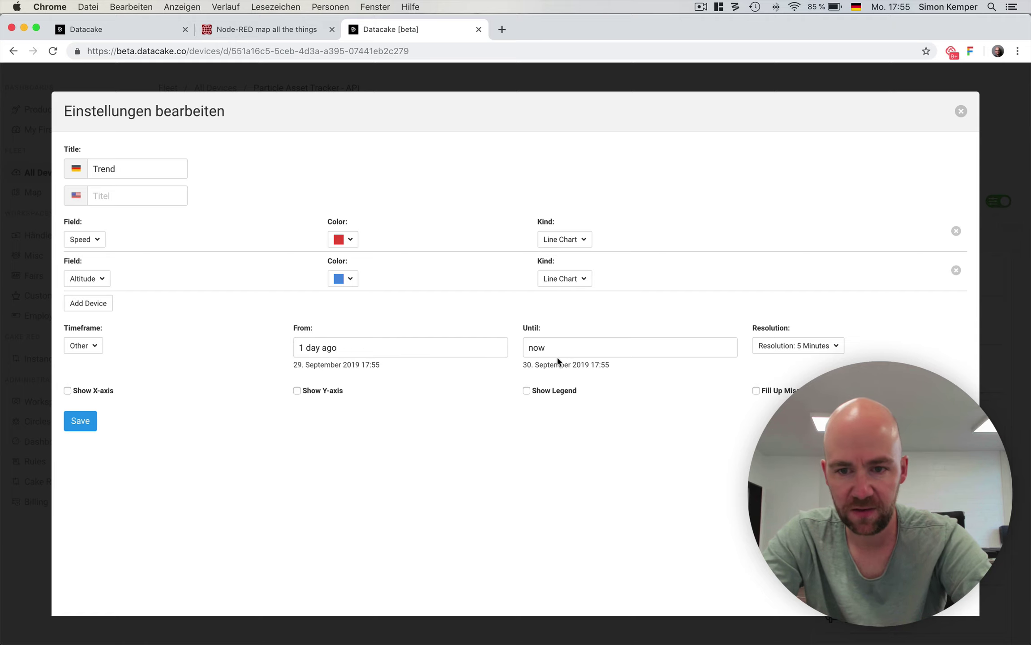
left_click(784, 351)
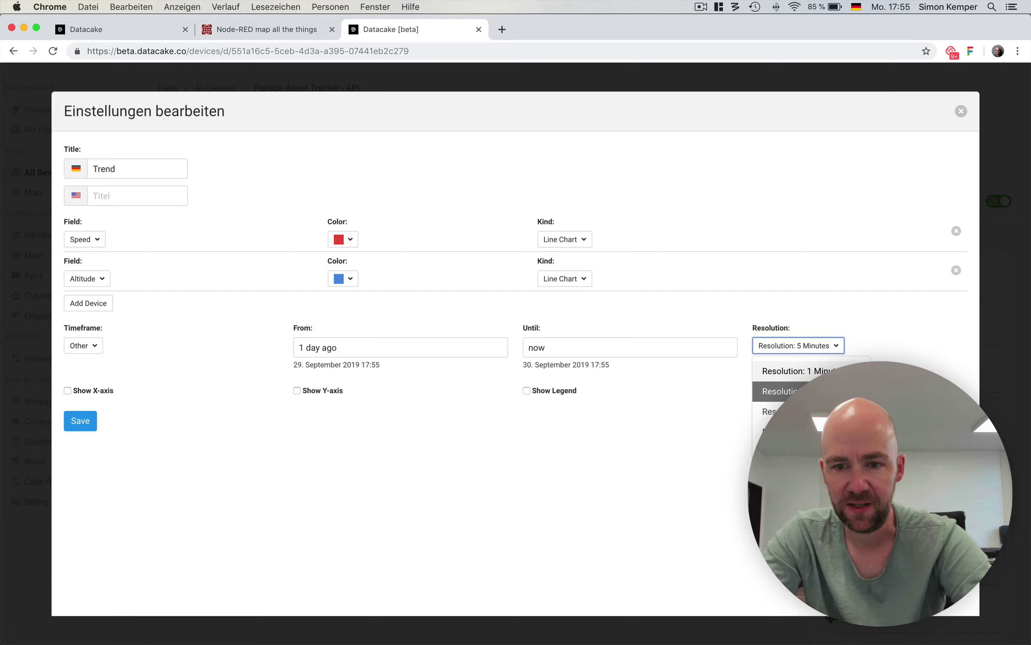
left_click(797, 371)
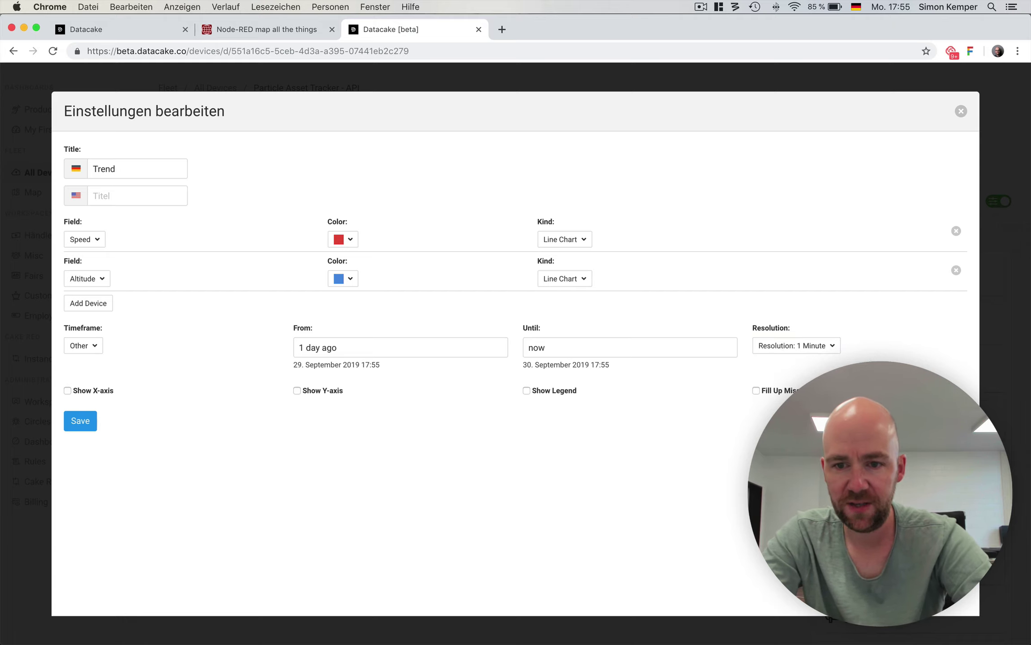
Show the X-axis, Y-axis and legend, leave missing-data fill off, and save the chart.
left_click(97, 393)
left_click(308, 393)
left_click(554, 394)
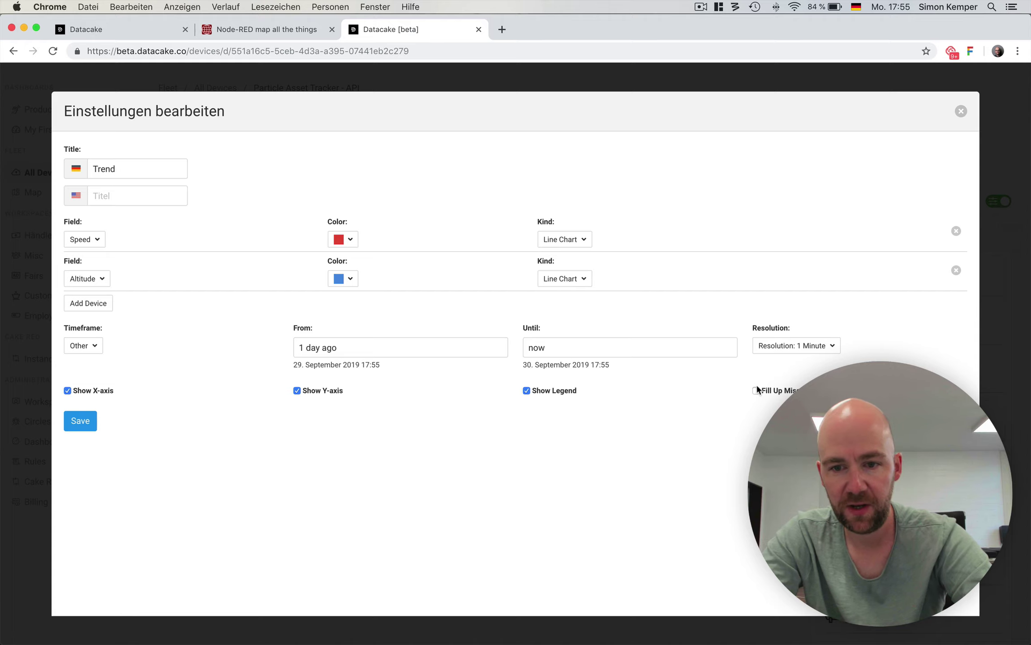
left_click(773, 390)
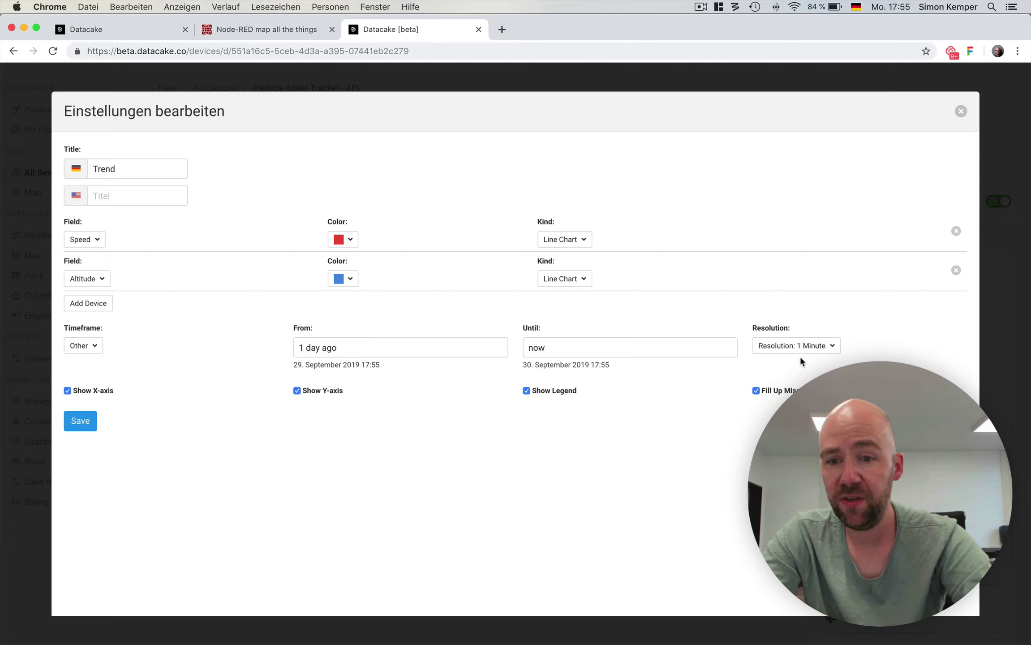
left_click(781, 392)
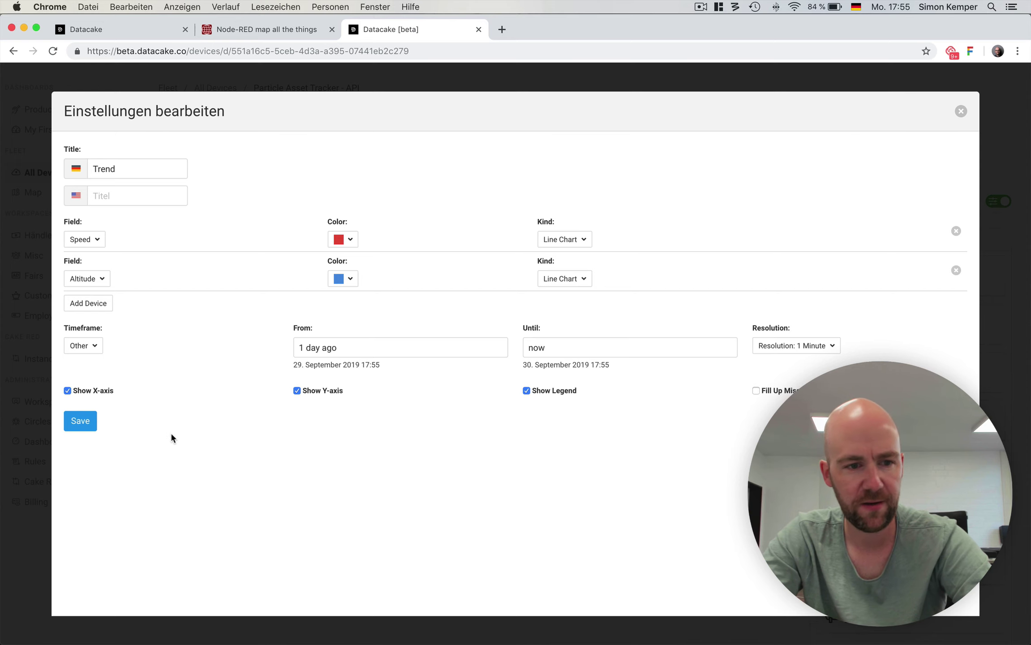
left_click(82, 422)
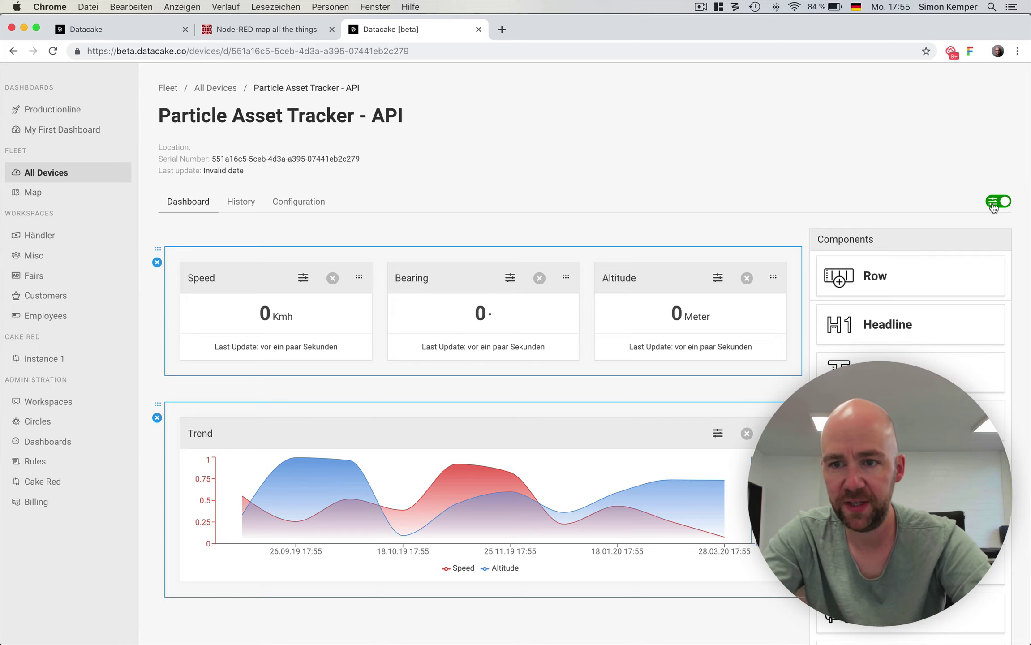
Exit dashboard edit mode and open Cake Red Instance 1.
left_click(993, 203)
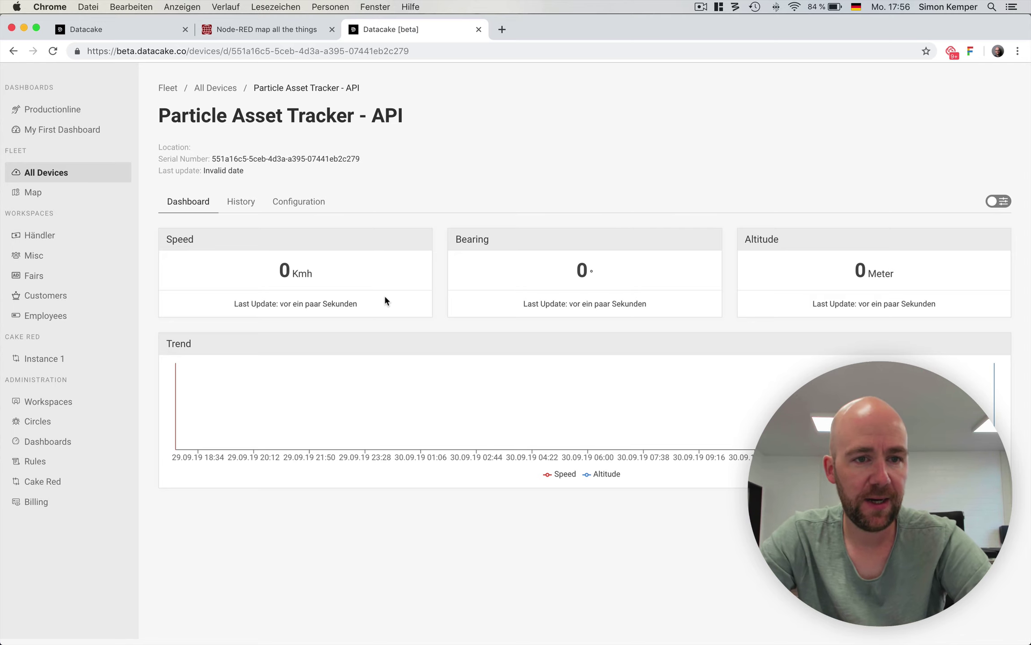
scroll(385, 297, "up", 1)
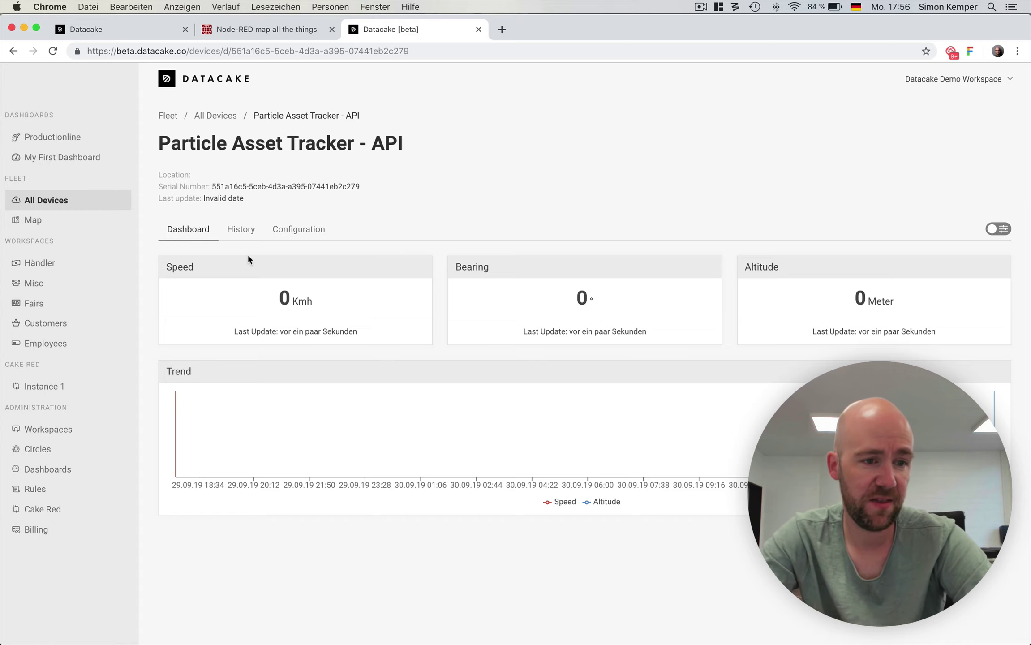
left_click(49, 389)
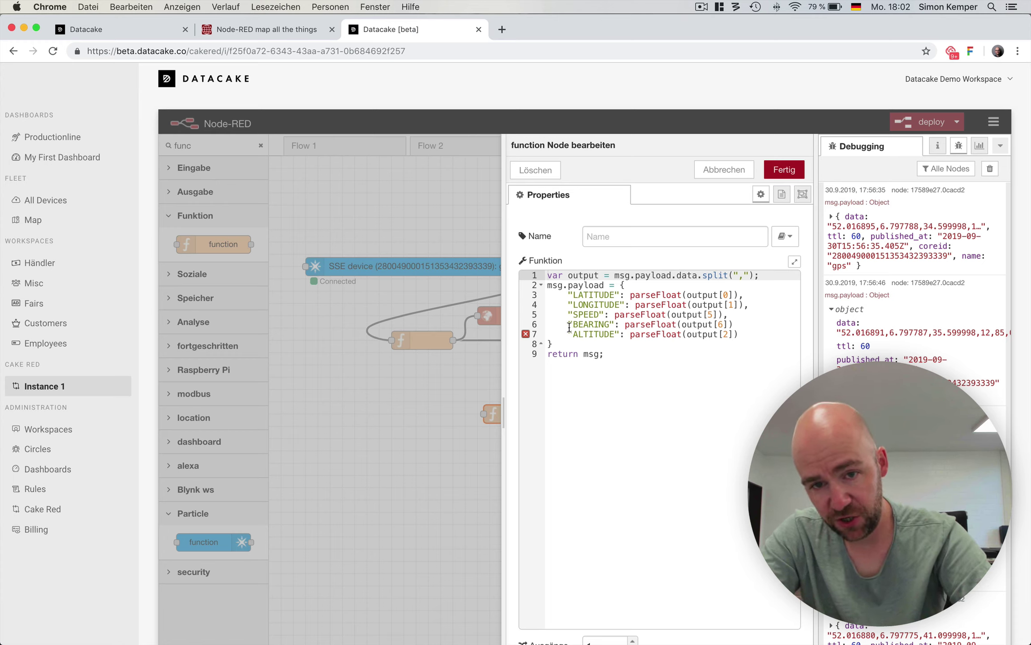
Check the LATITUDE, LONGITUDE, SPEED, BEARING and ALTITUDE payload keys, then close the function editor.
double_click(589, 295)
double_click(589, 305)
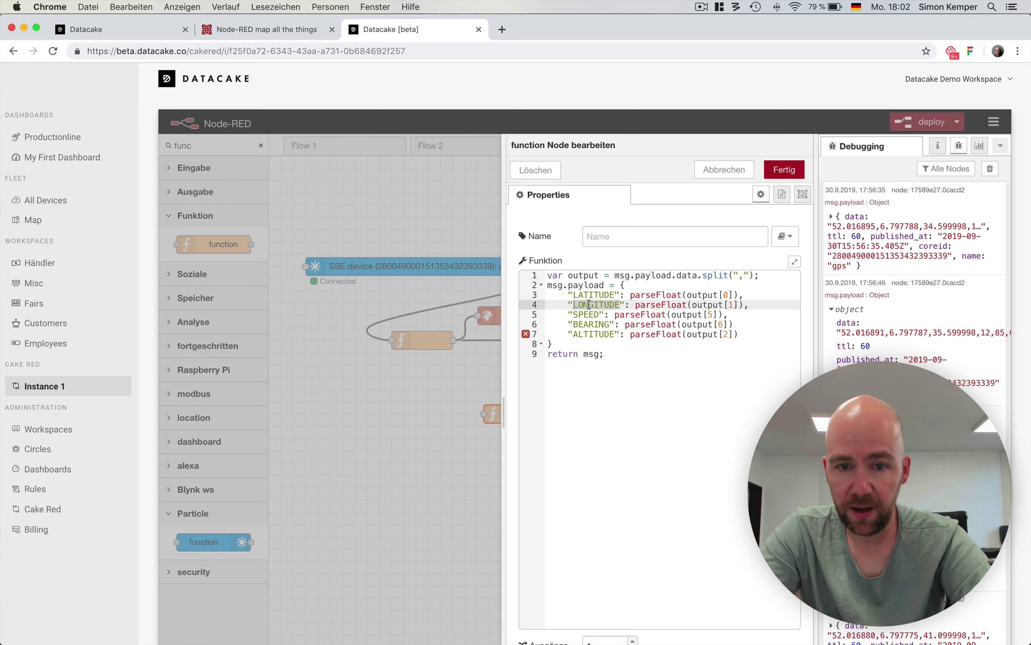
double_click(588, 314)
double_click(590, 325)
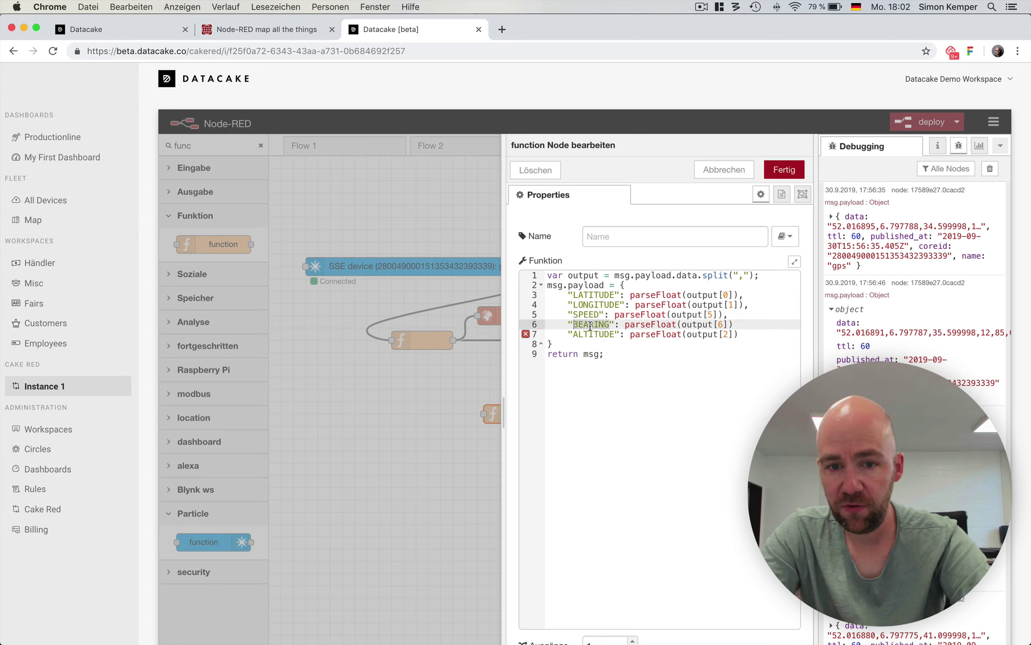
double_click(591, 335)
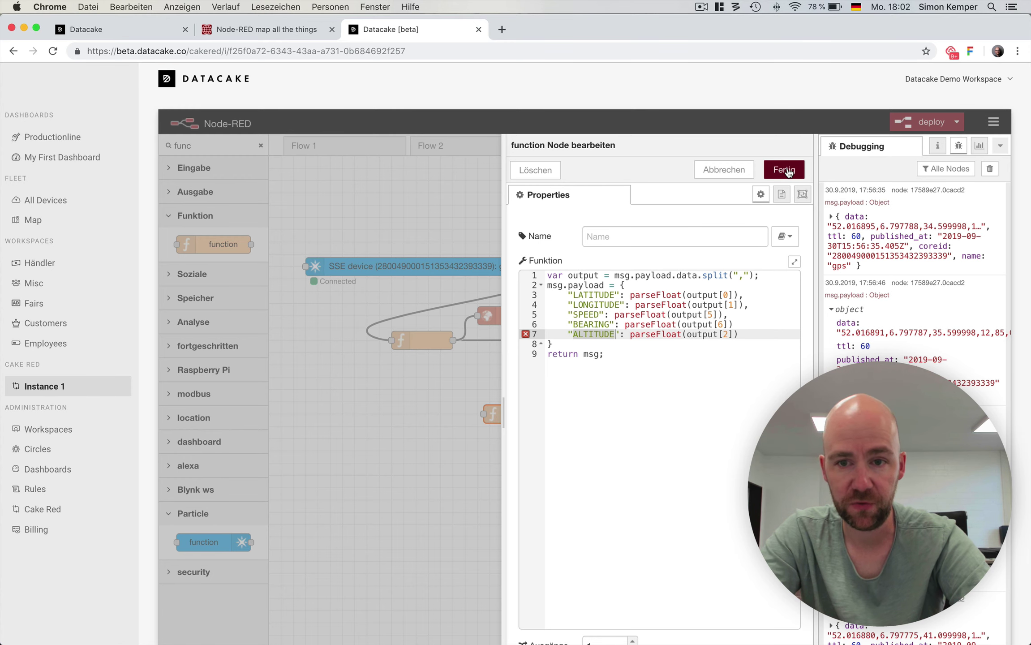
left_click(784, 170)
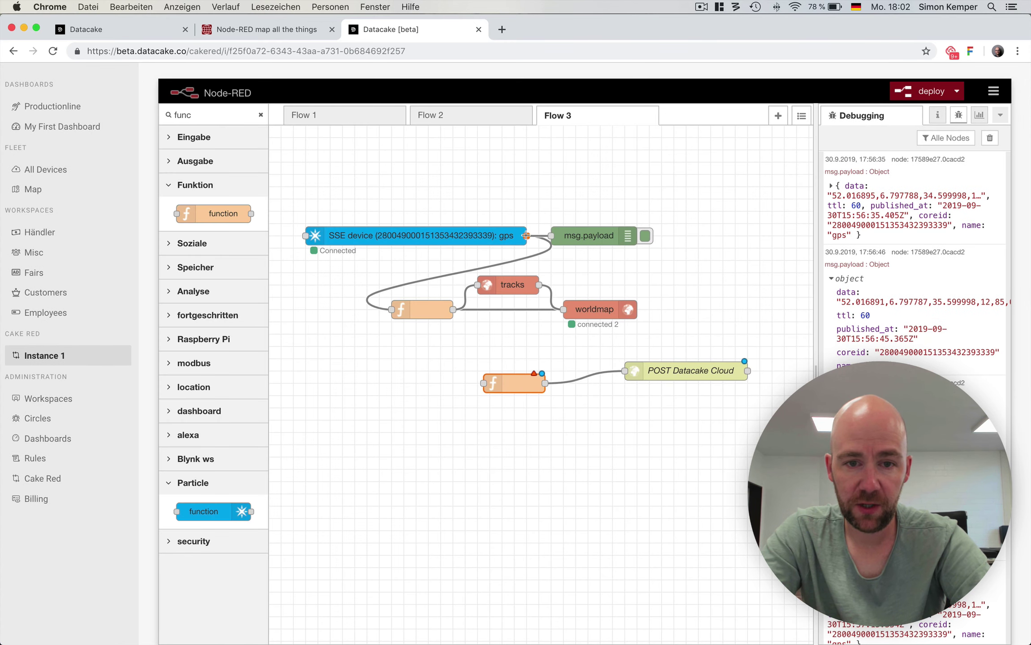
Wire SSE output to the function node, POST Datacake Cloud and msg.payload debug, then deploy.
left_click_drag(526, 235, 582, 205)
left_click_drag(670, 374, 696, 206)
mouse_move(770, 199)
left_mouse_down()
mouse_move(553, 236)
mouse_move(628, 239)
left_mouse_up()
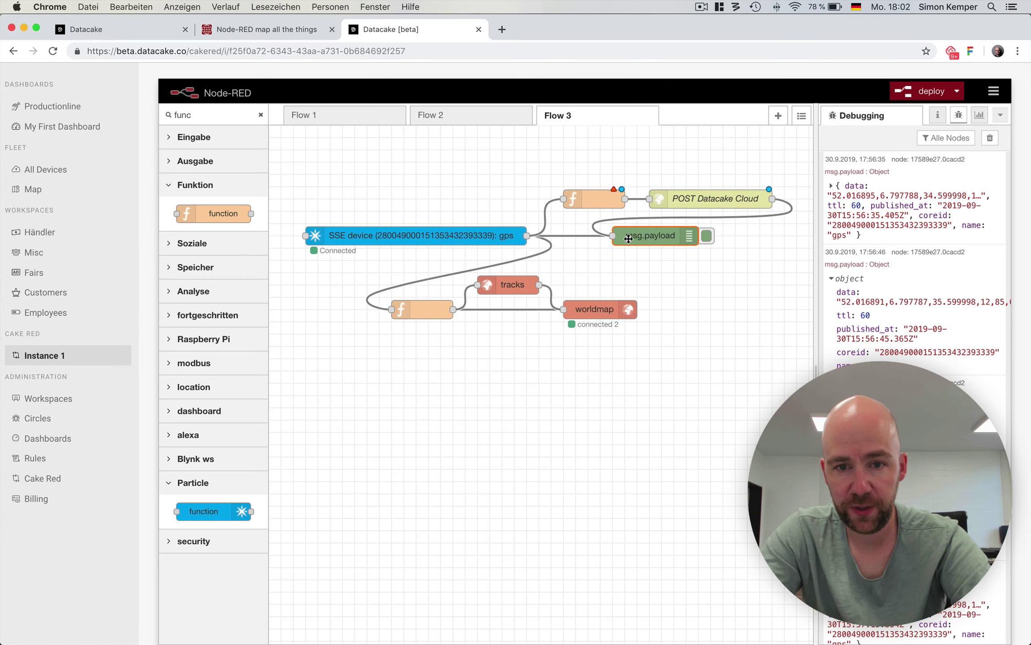
left_click(930, 94)
left_click(657, 170)
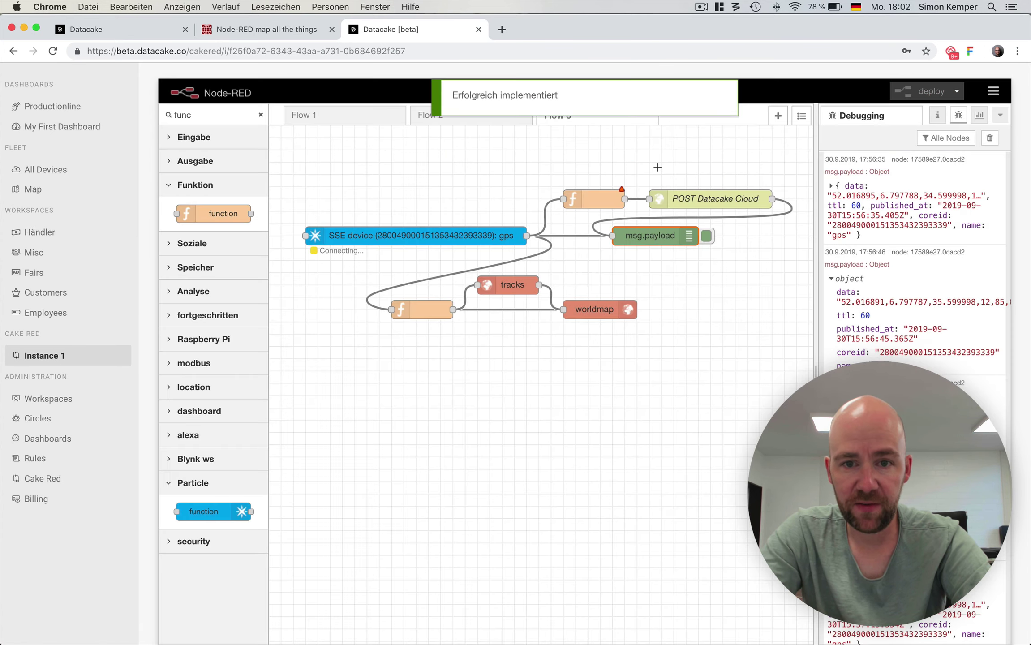
Move the misplaced comma on the BEARING line after output[6]) and save the function.
double_click(590, 200)
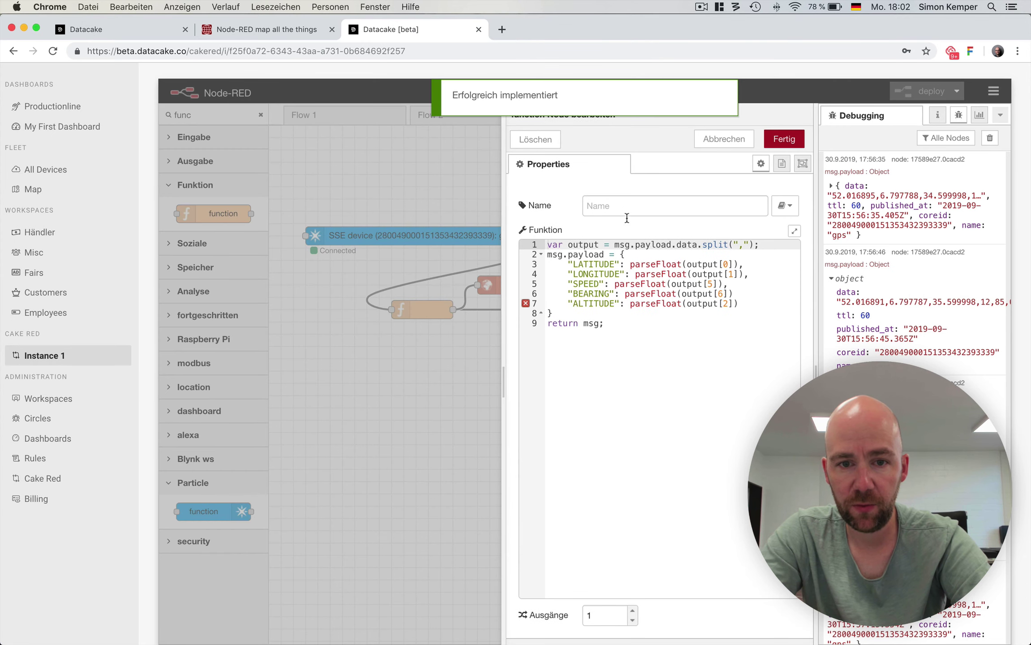
left_click(729, 294)
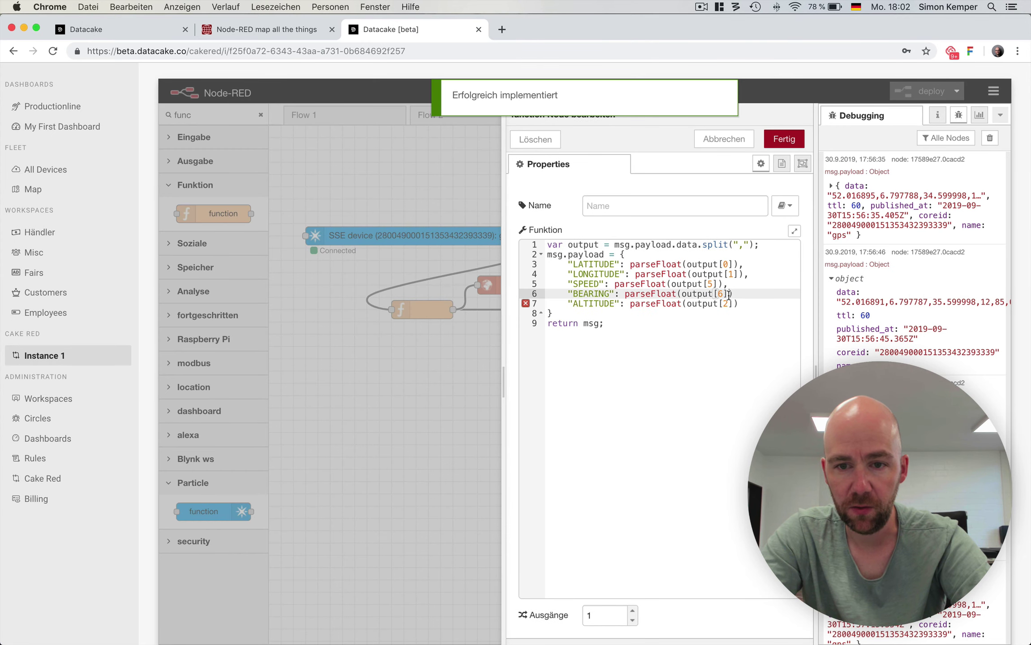
type(",")
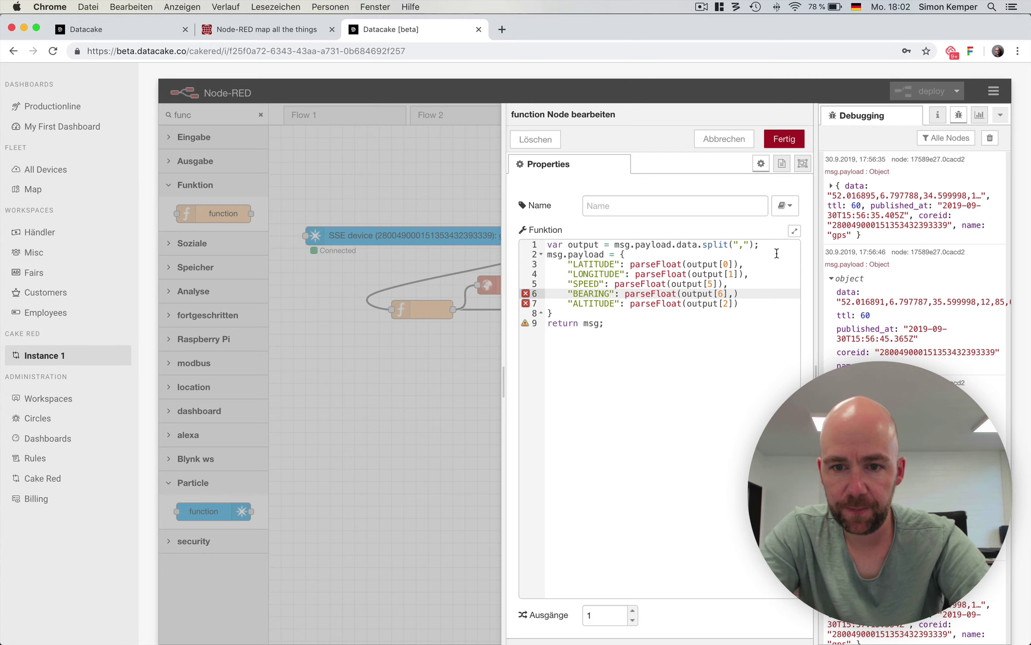
key("BackSpace")
key("Right")
type(",")
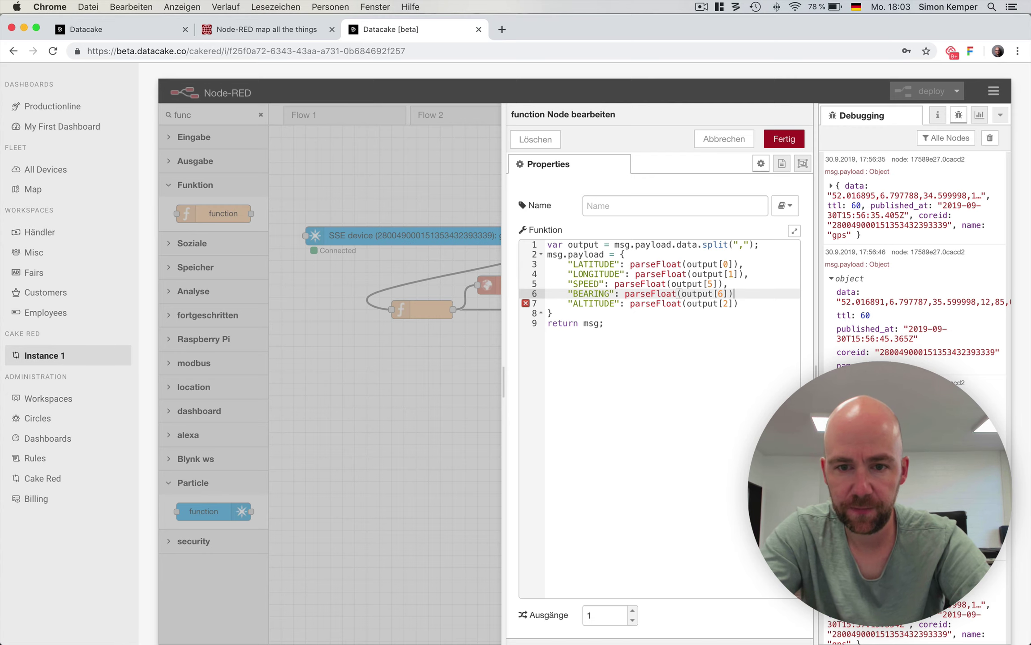
left_click(784, 139)
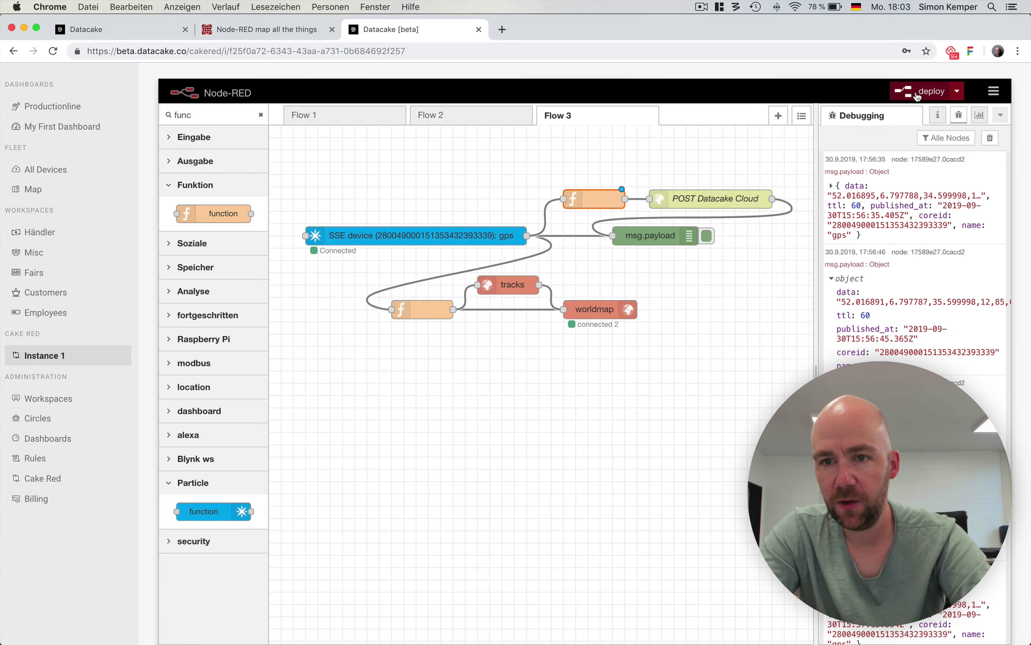
Redeploy the corrected flow and clear the old debug messages.
left_click(931, 91)
left_click(989, 138)
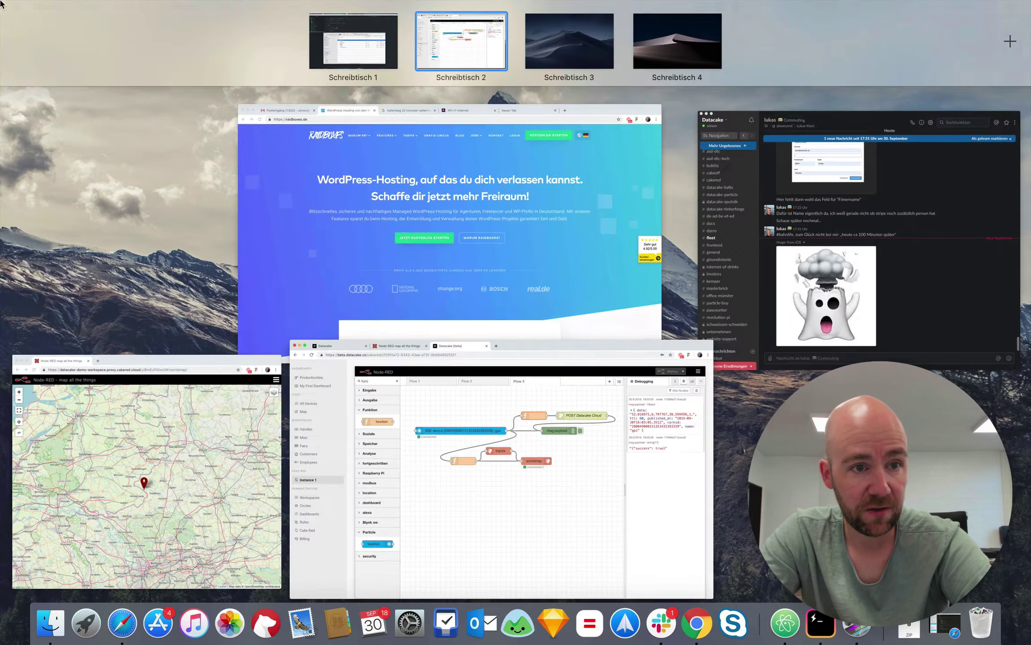
left_click(2, 4)
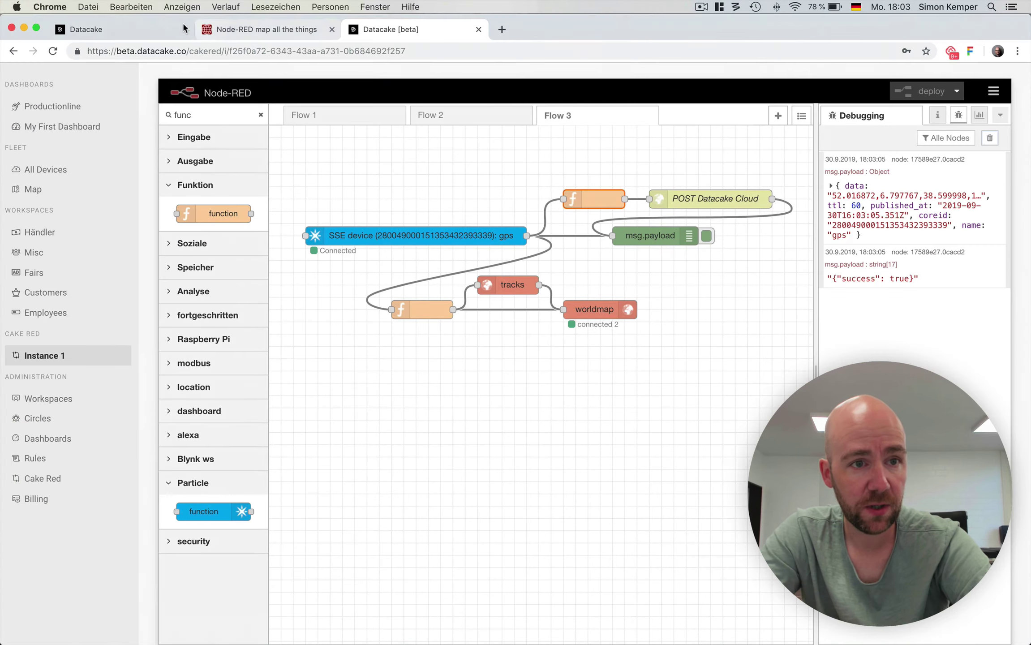
Switch to the Datacake tab showing the tracker's live dashboard.
left_click(145, 27)
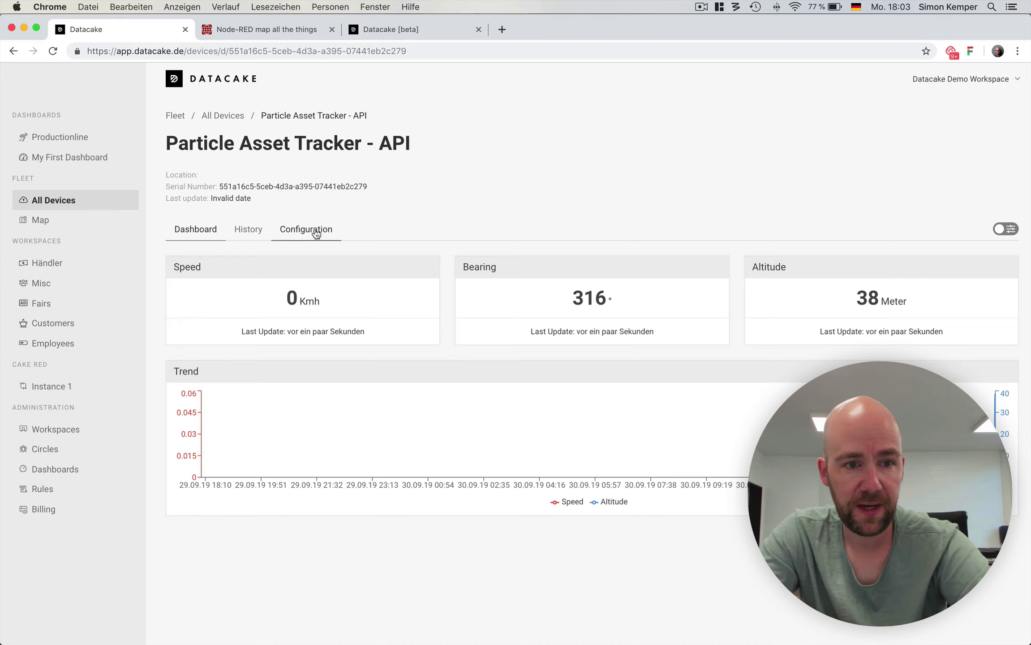
In the History view, chart Speed, Bearing and Altitude.
left_click(259, 228)
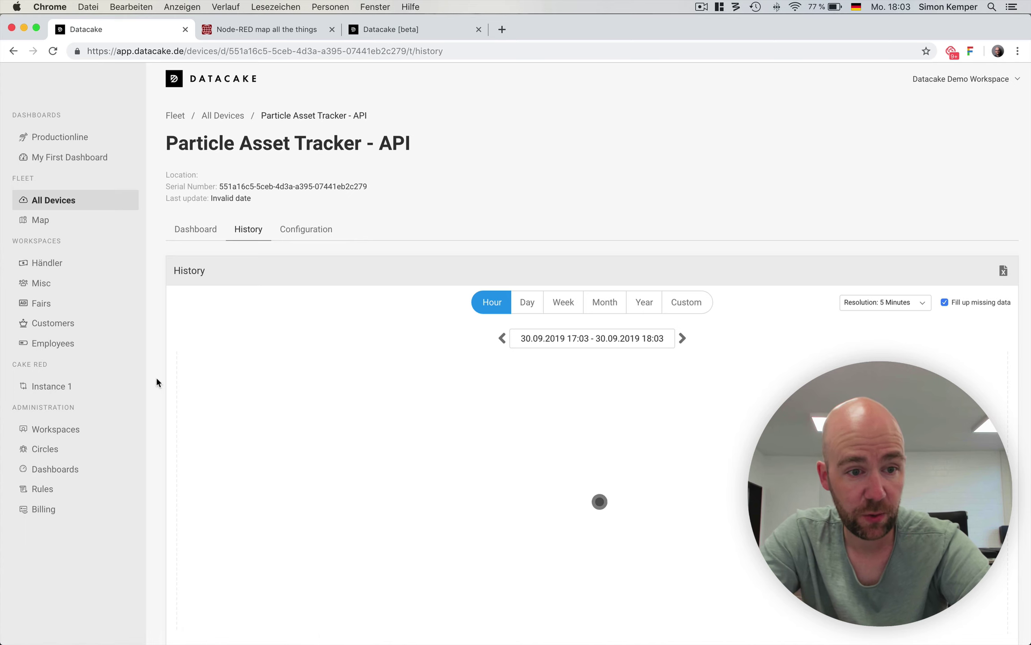
scroll(156, 376, "down", 5)
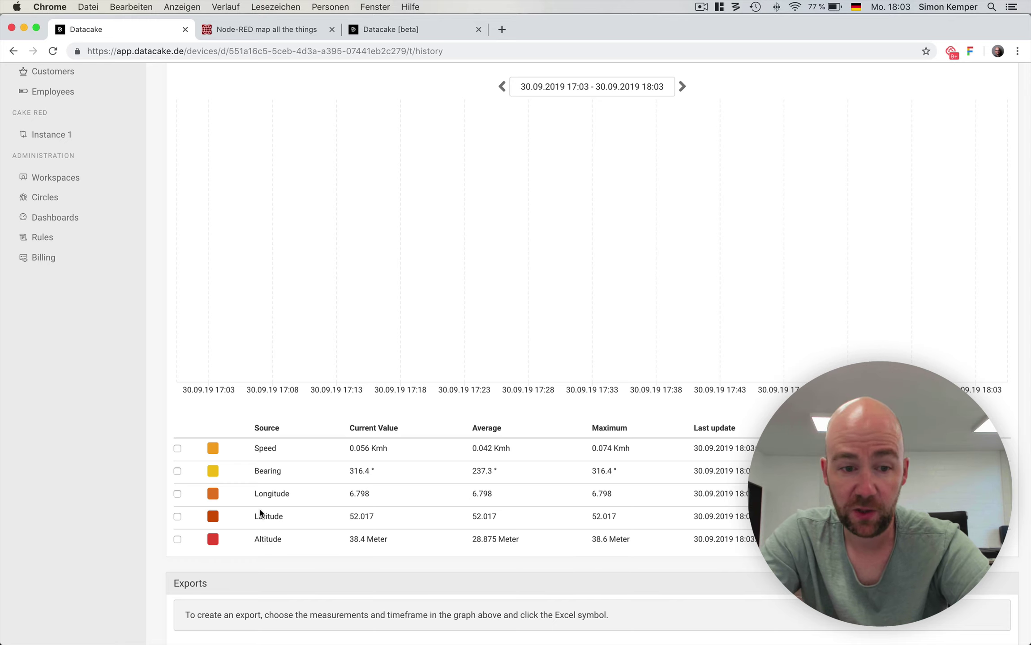
left_click(179, 449)
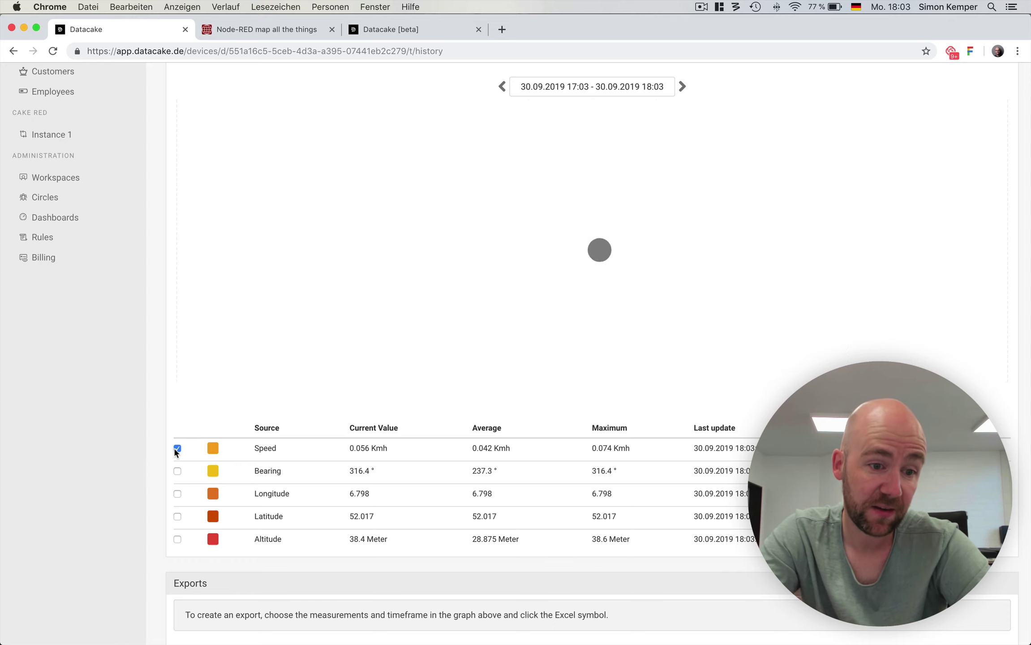
left_click(178, 473)
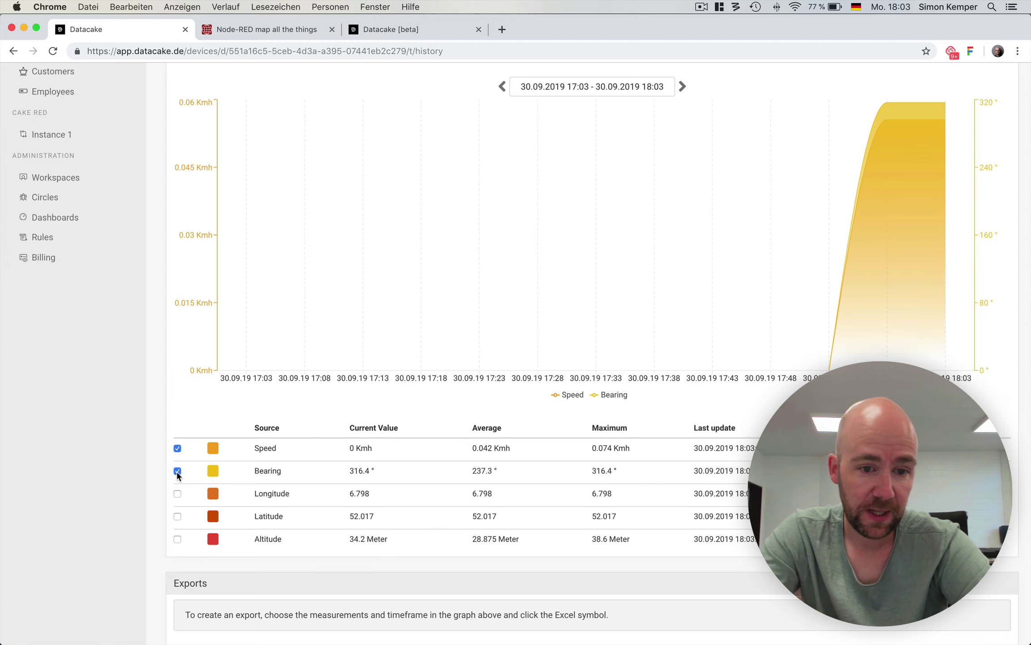
left_click(178, 495)
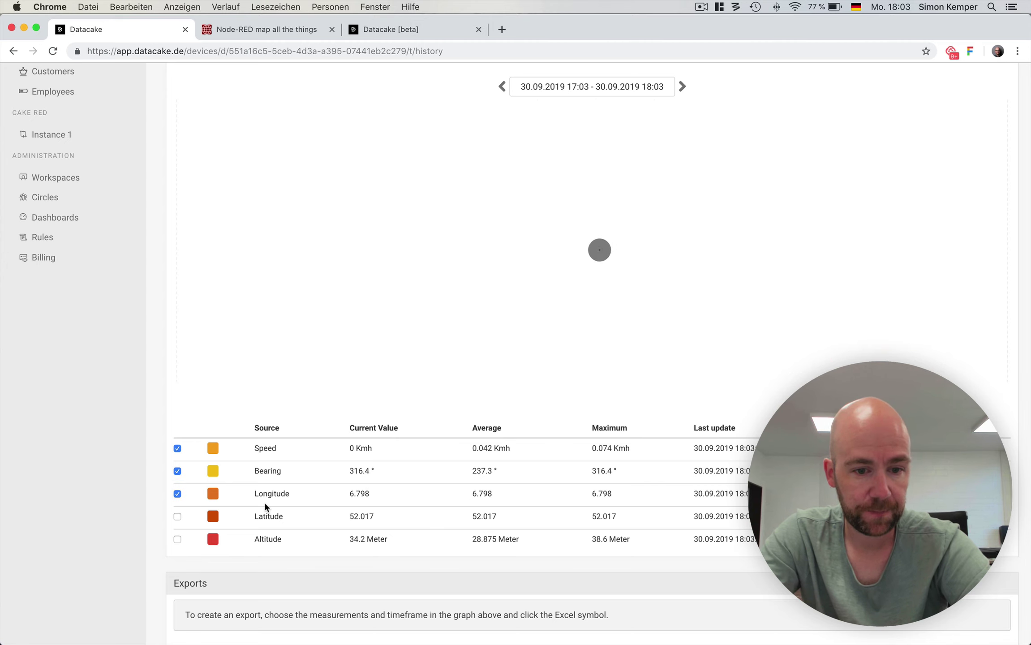
left_click(178, 495)
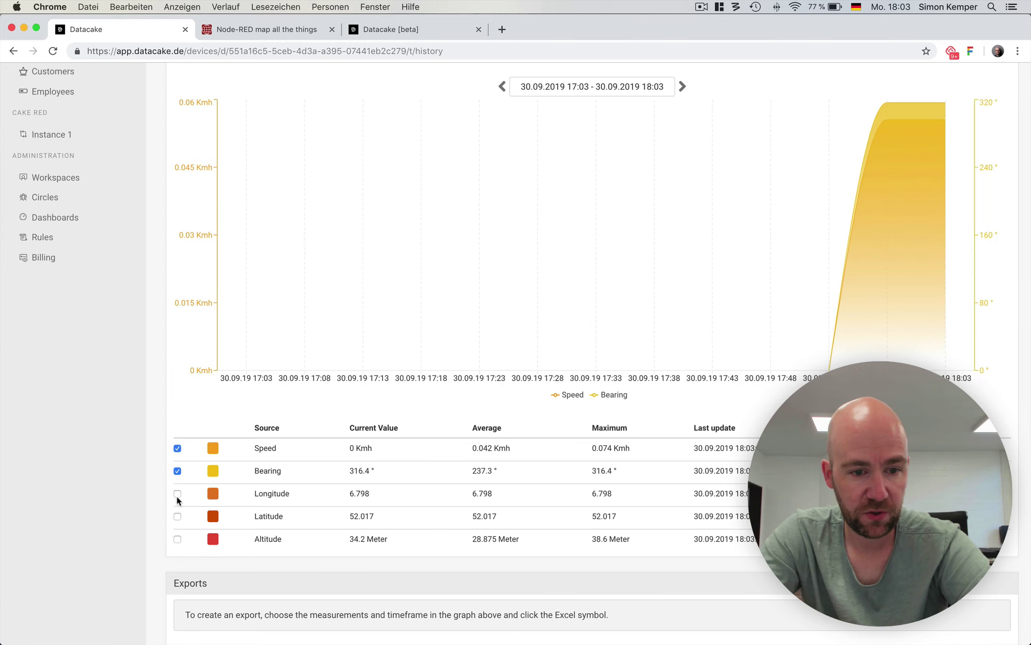
left_click(177, 540)
scroll(473, 450, "up", 3)
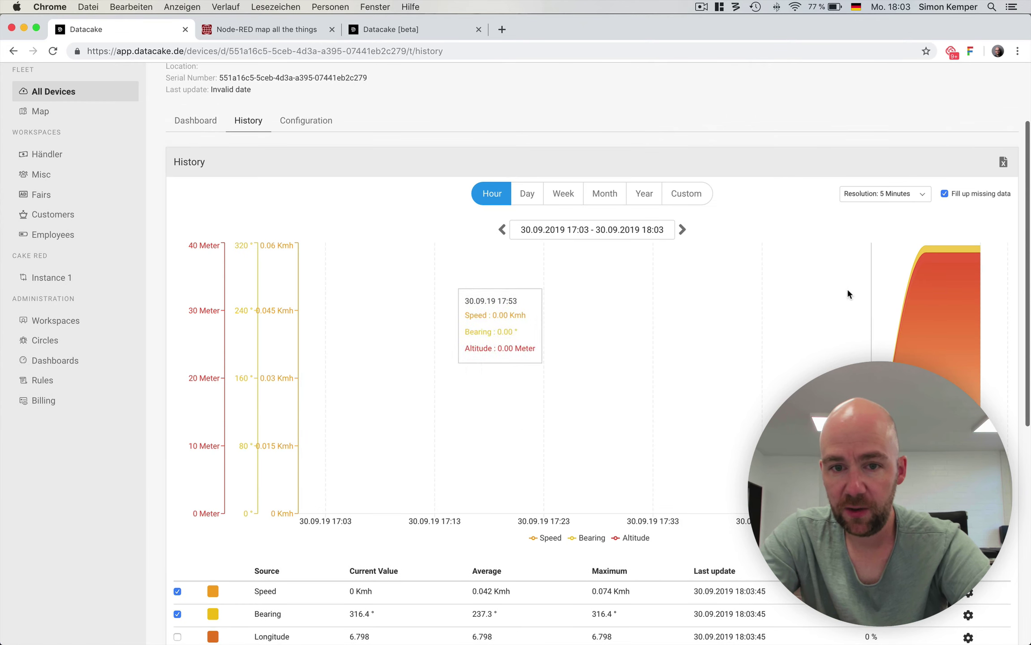
Show a full day's history at 1 Minute resolution.
left_click(548, 229)
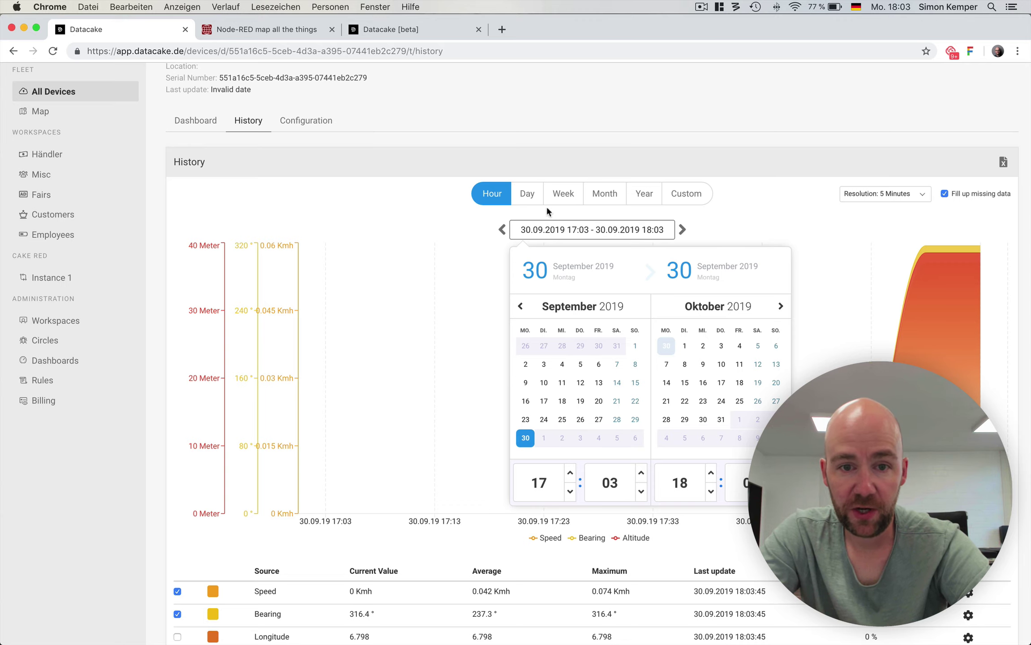
left_click(527, 195)
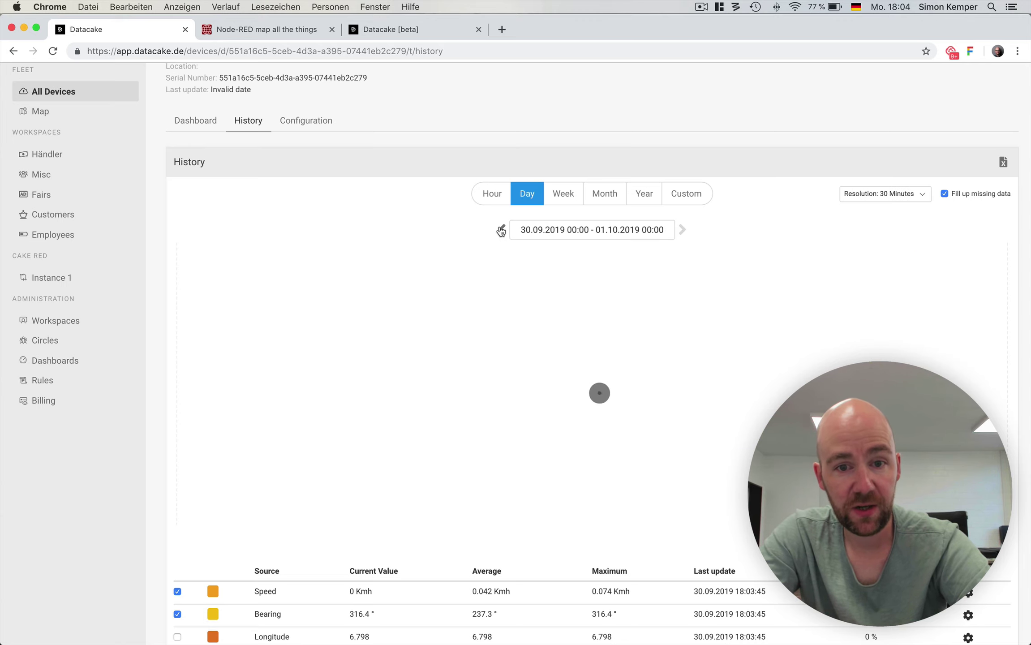
left_click(501, 231)
left_click(682, 230)
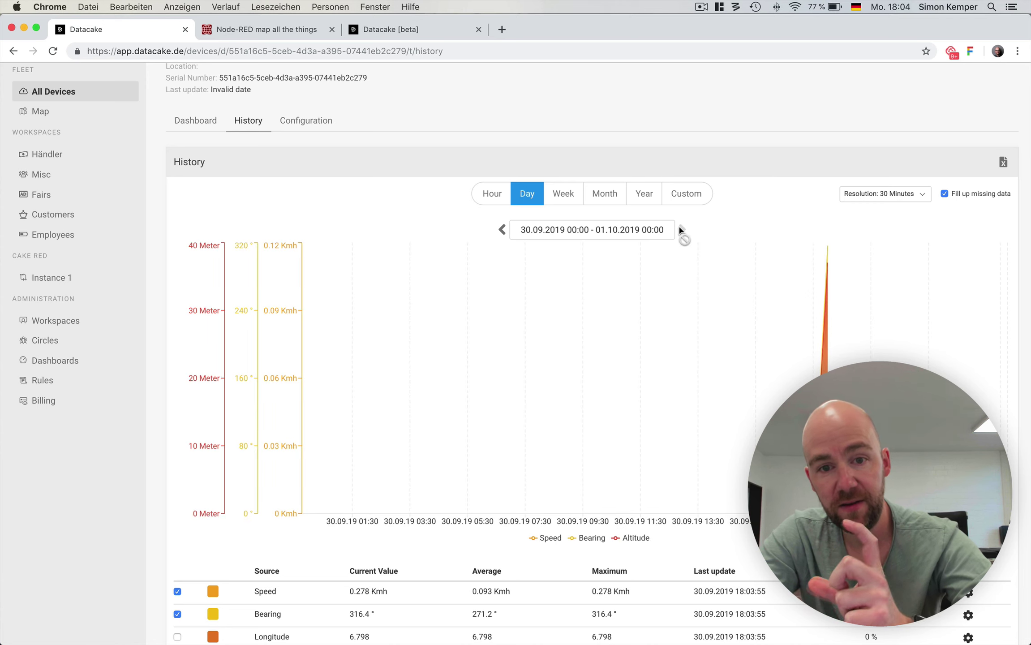
left_click(906, 196)
left_click(891, 173)
Open the export options and close them without exporting.
left_click(1003, 161)
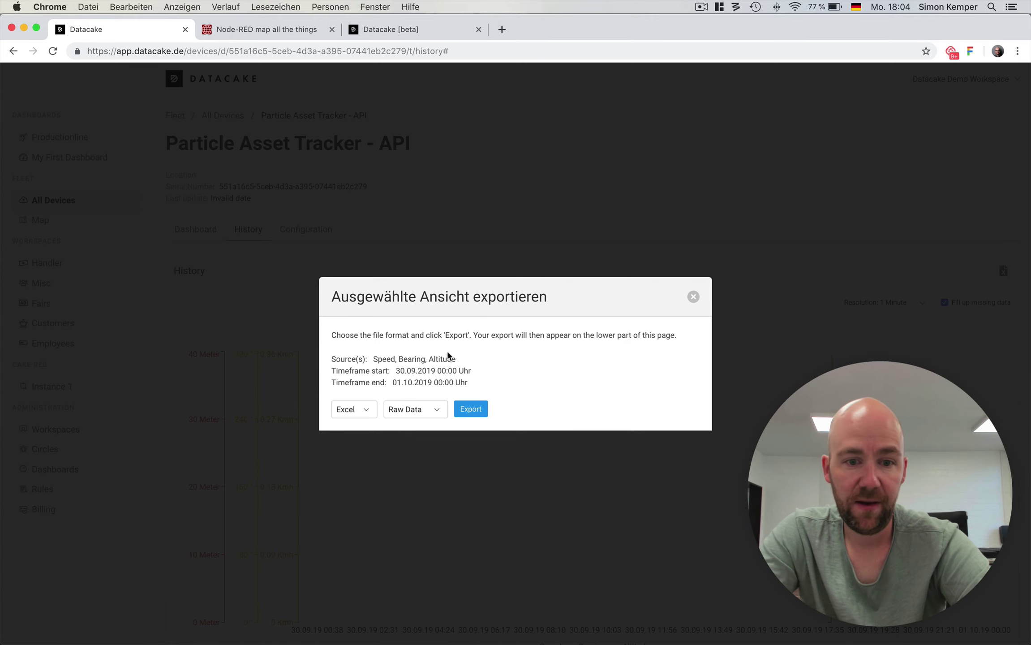
left_click(695, 295)
scroll(436, 351, "down", 10)
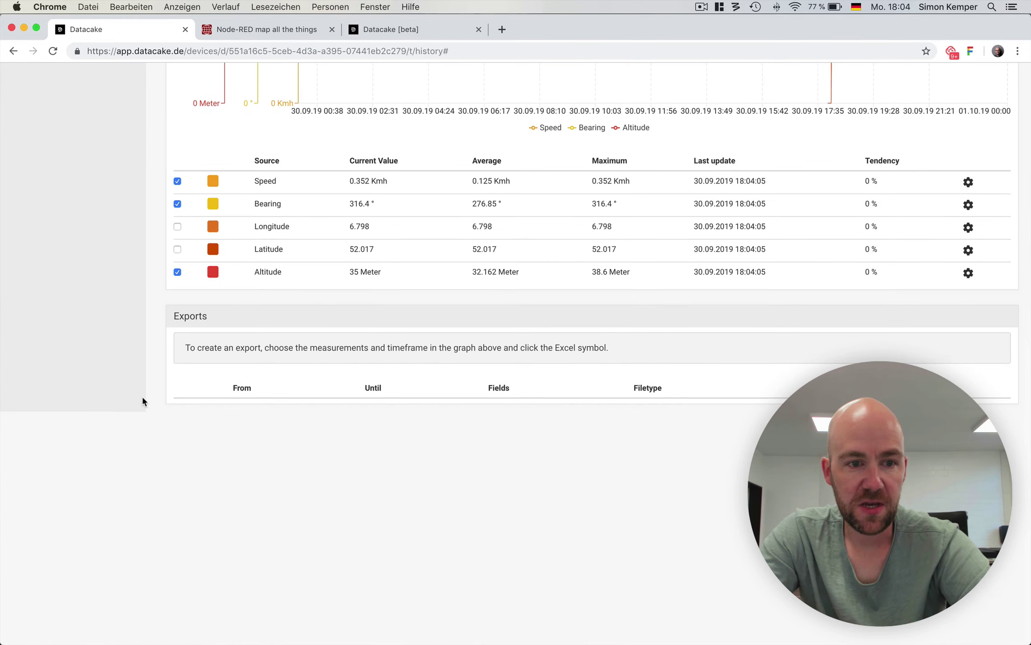
scroll(143, 401, "up", 10)
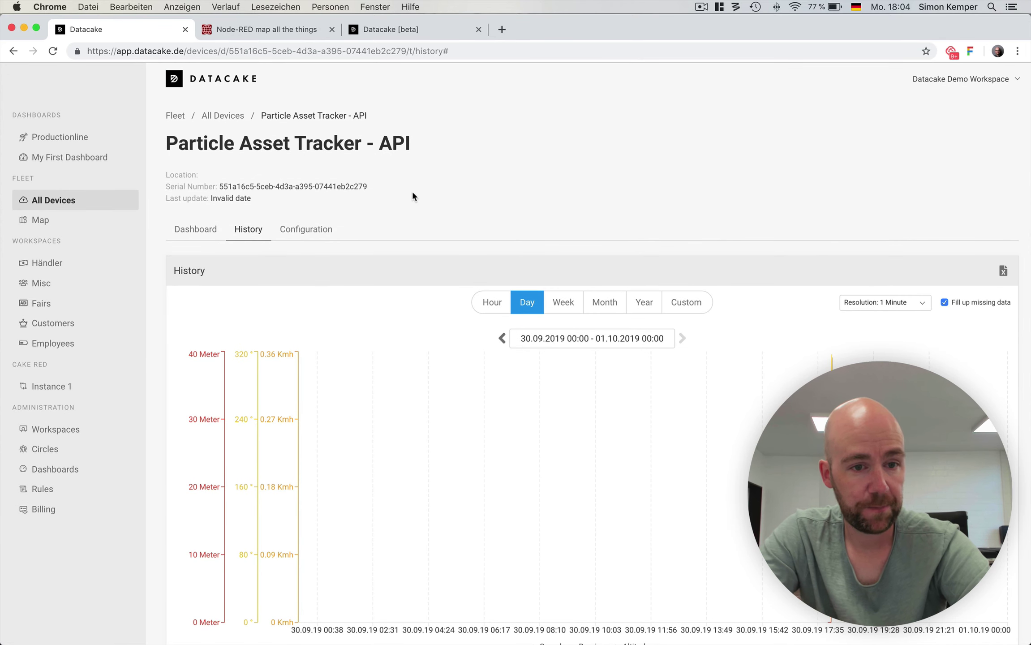
Return to the dashboard, reload it for the latest values, and switch back to the Cake Red tab.
left_click(217, 242)
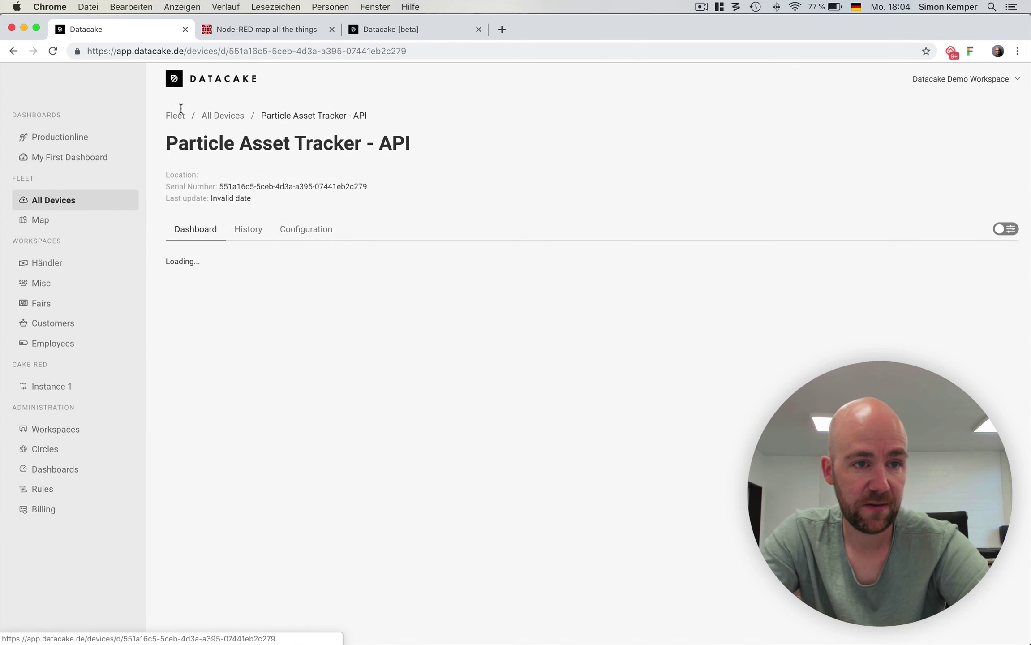
left_click(53, 51)
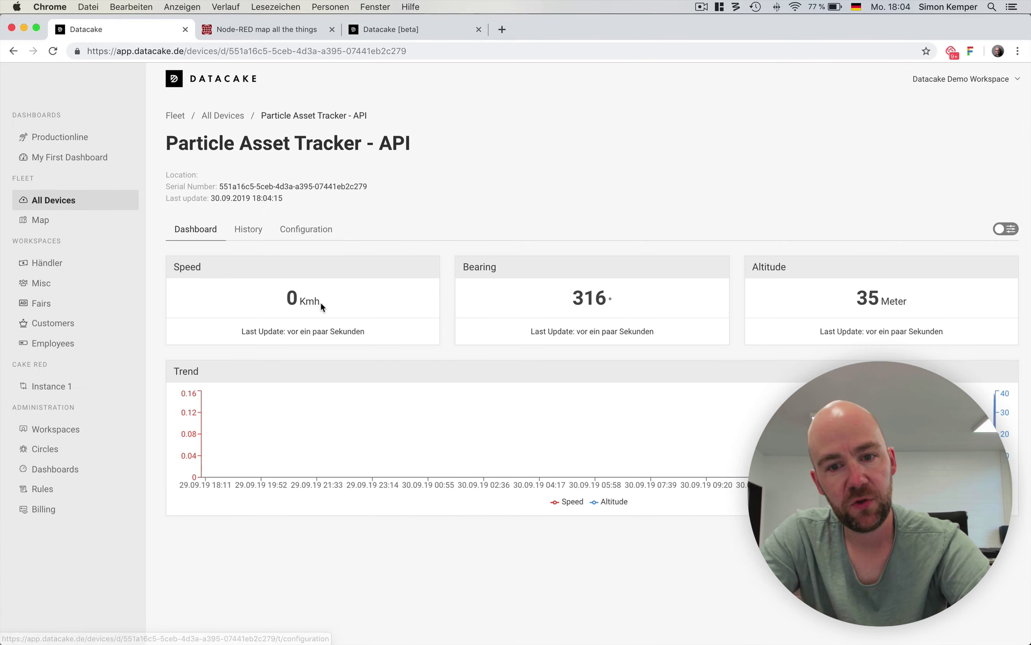
left_click(296, 30)
left_click(385, 29)
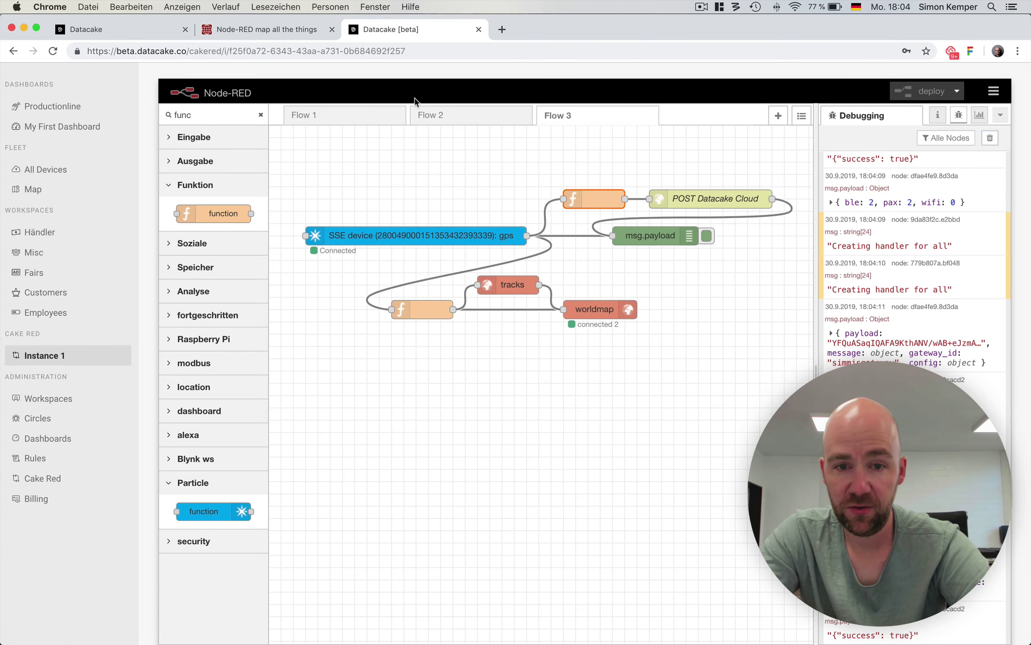